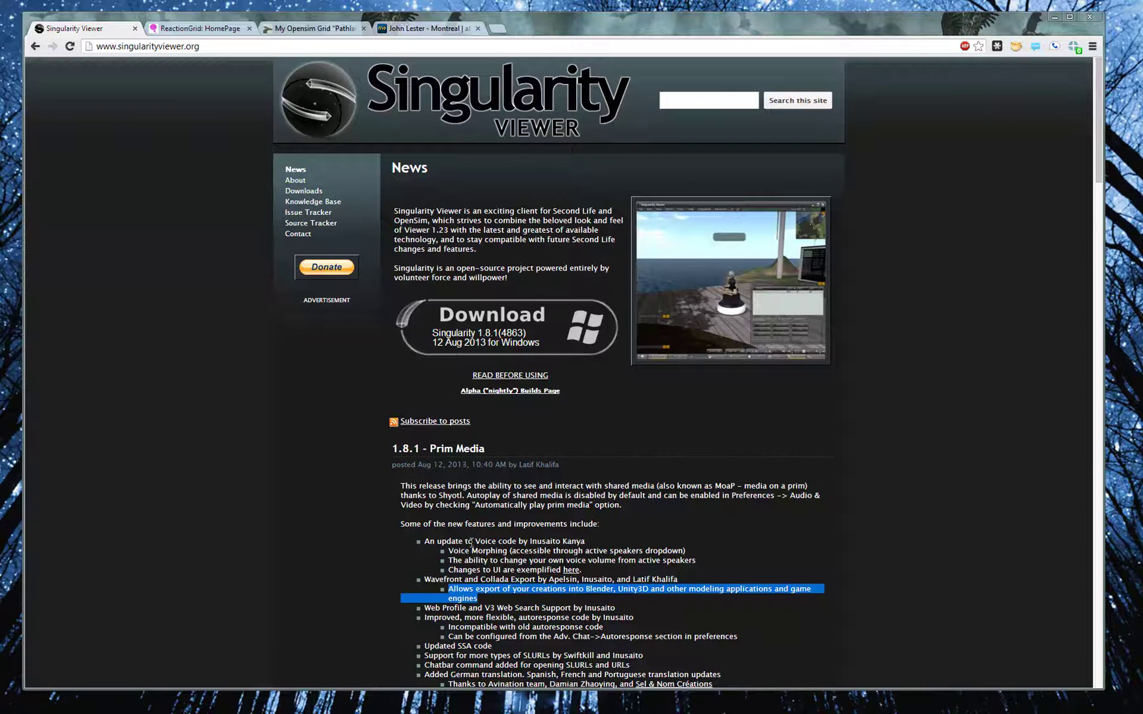
{"action": "left_click_drag", "start_coordinate": [426, 581], "coordinate": [451, 589]}
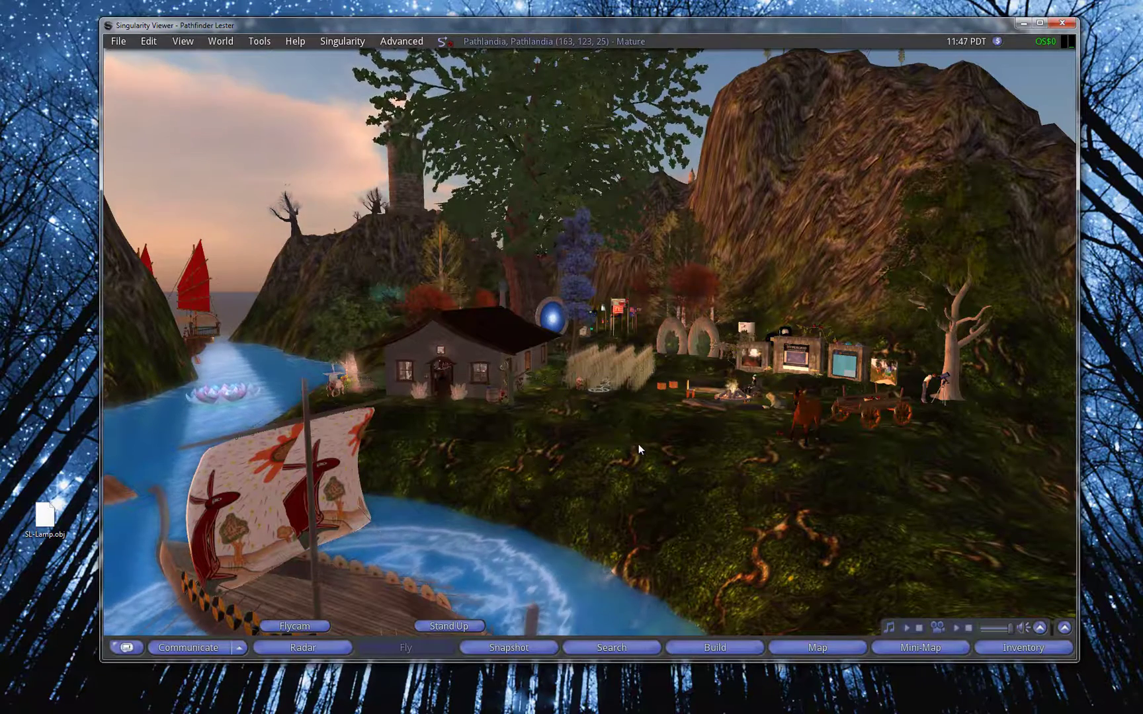
{"action": "key", "text": "Escape"}
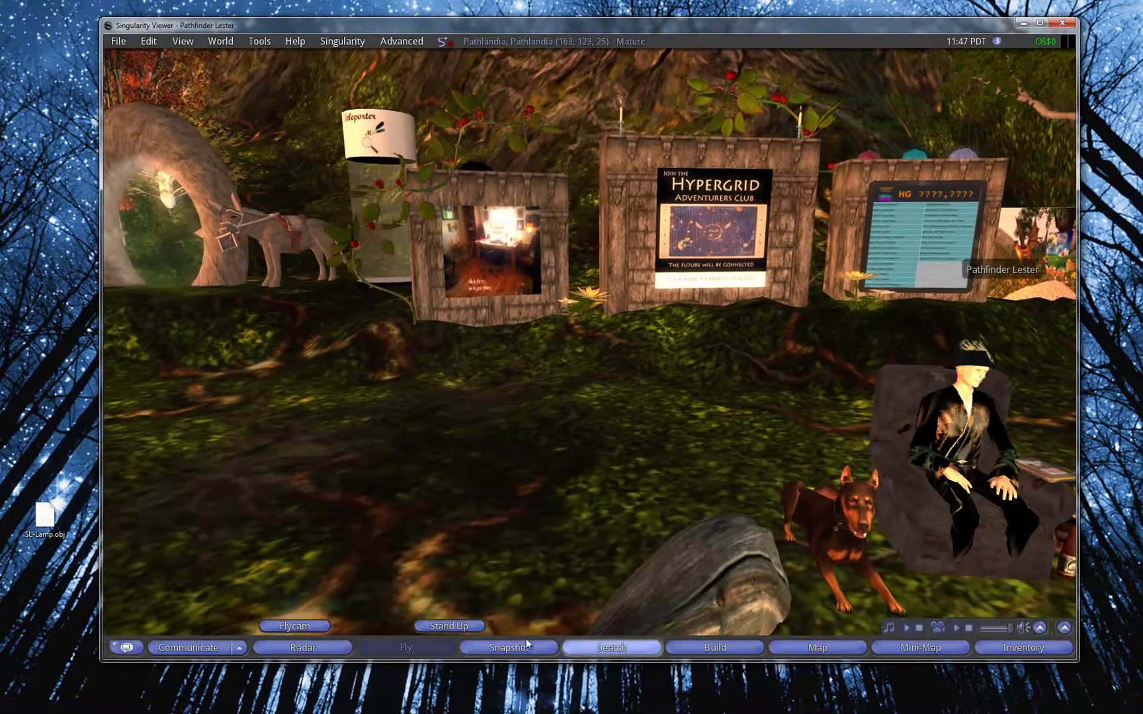
Create a cylinder primitive on the mossy ground at about X 161.3, Y 126.8, Z 25.1 and clear the build window away from it
{"action": "left_click", "coordinate": [711, 651]}
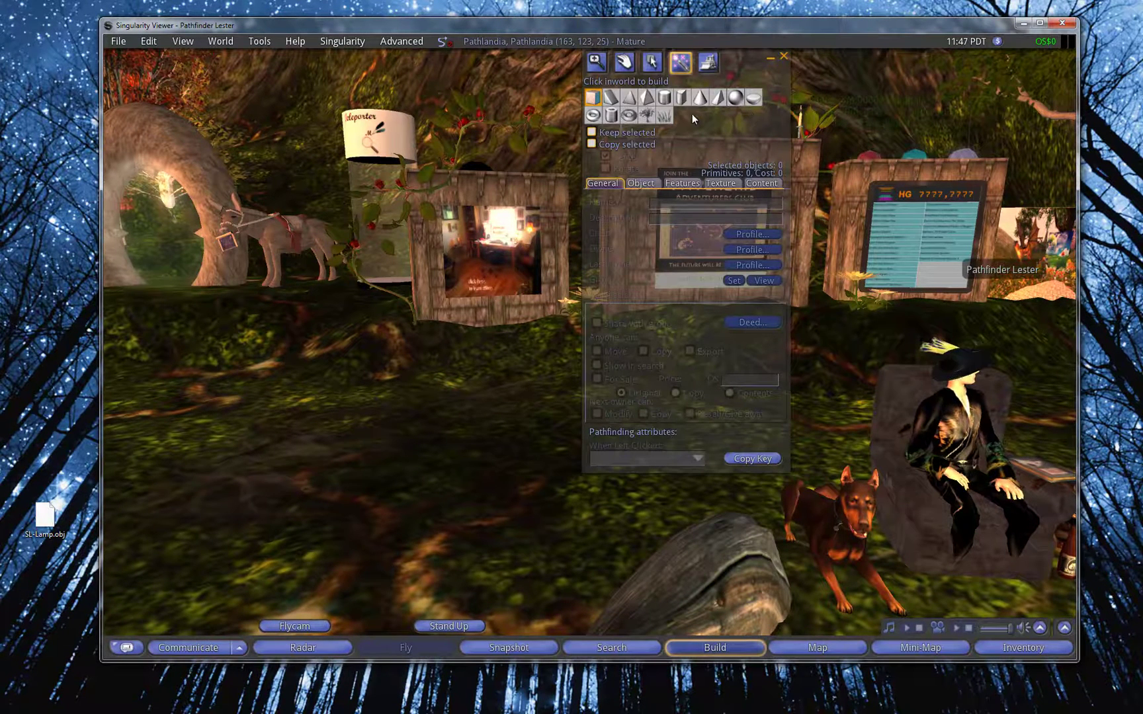
{"action": "left_click", "coordinate": [667, 100]}
{"action": "left_click", "coordinate": [481, 447]}
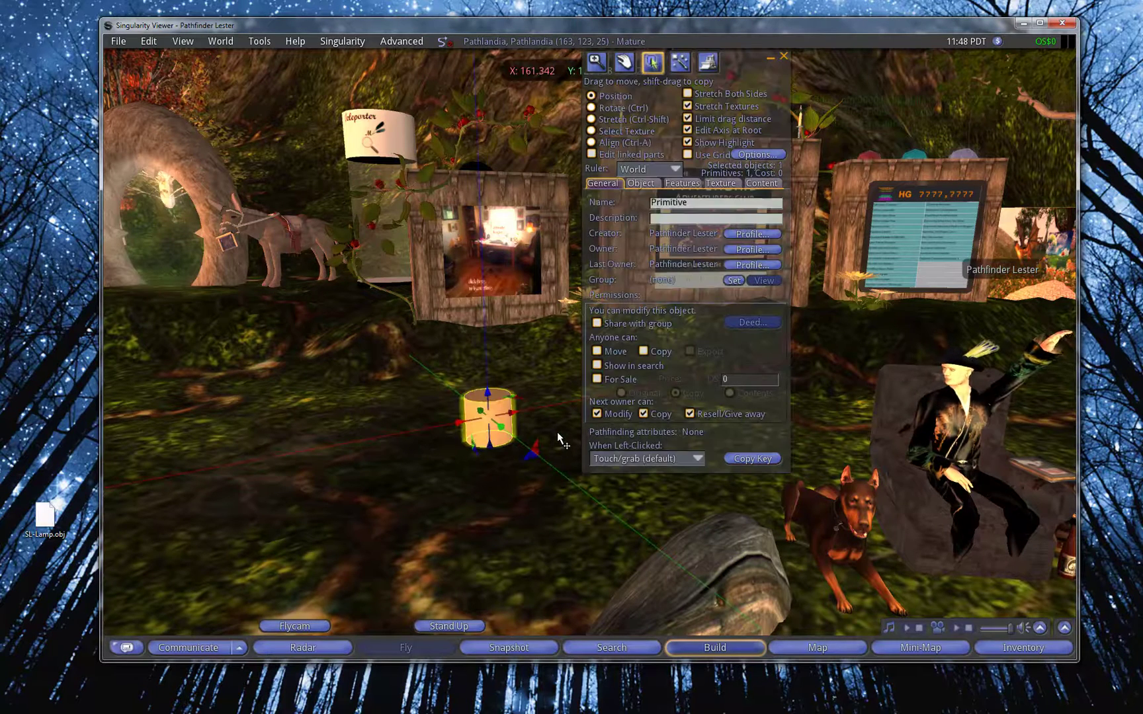
{"action": "left_click_drag", "start_coordinate": [737, 71], "coordinate": [974, 70]}
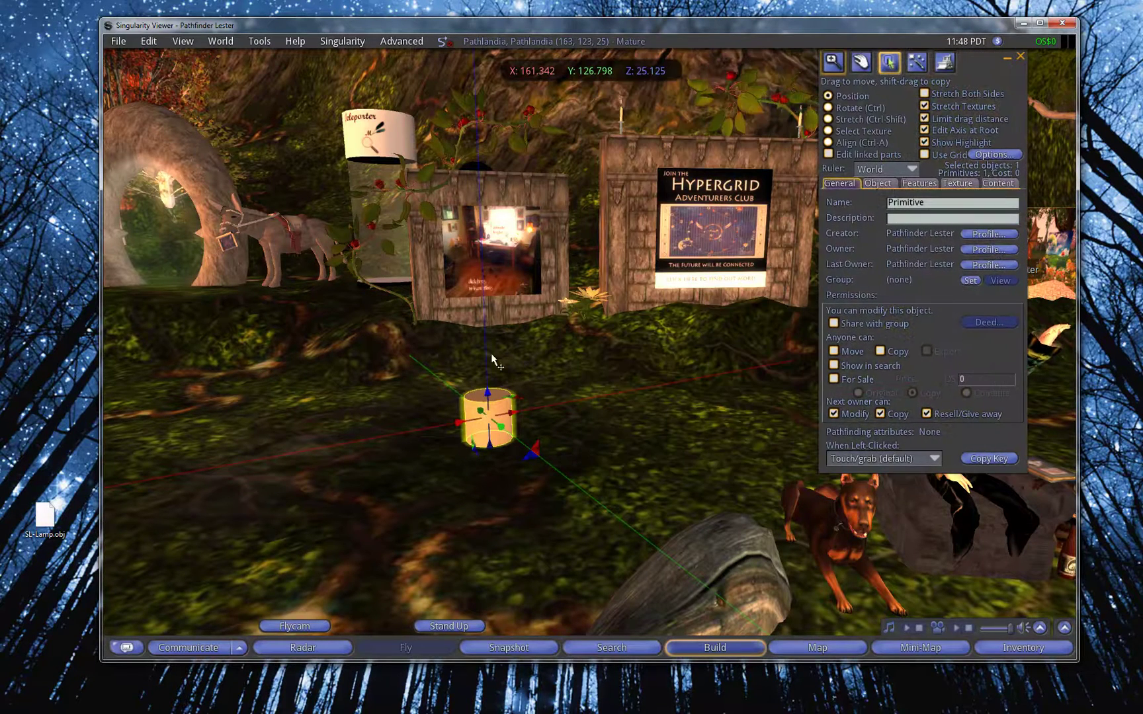
Stretch the cylinder into a wide, flat disc as the lamp base, at about X 161.8, Y 127.3, Z 24.9
{"action": "key", "text": "ctrl+shift"}
{"action": "left_click_drag", "start_coordinate": [489, 399], "coordinate": [645, 422]}
{"action": "left_click_drag", "start_coordinate": [550, 419], "coordinate": [509, 396], "text": "ctrl+shift"}
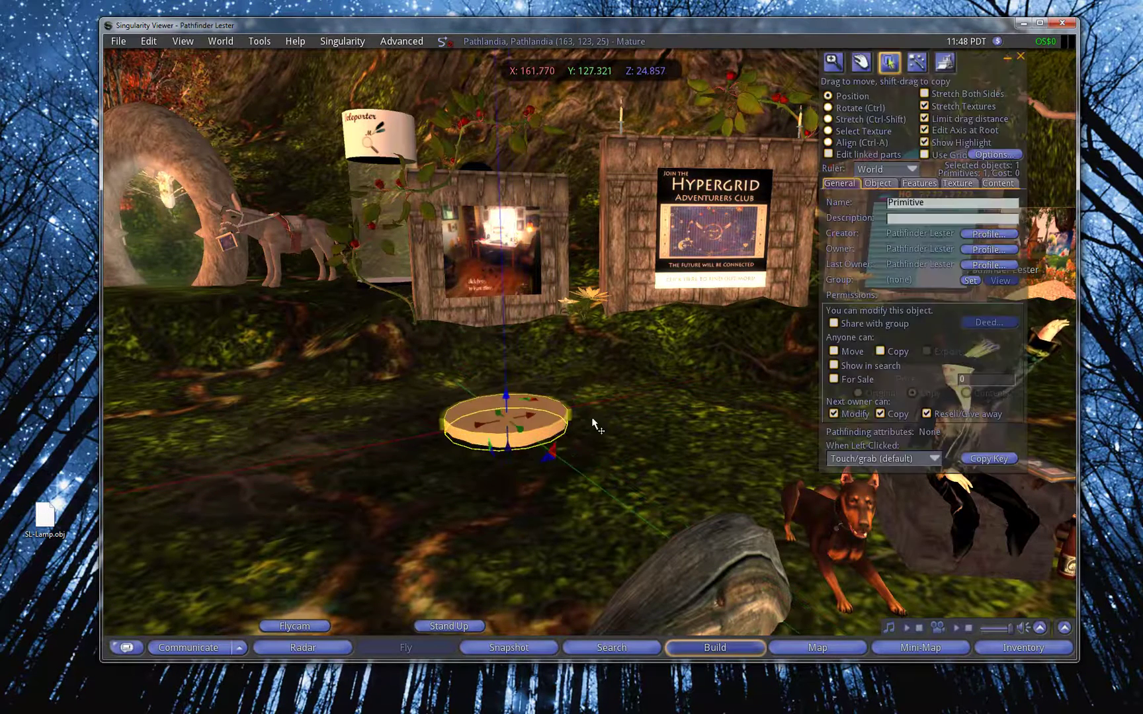
{"action": "key", "text": "ctrl"}
{"action": "left_click", "coordinate": [637, 415]}
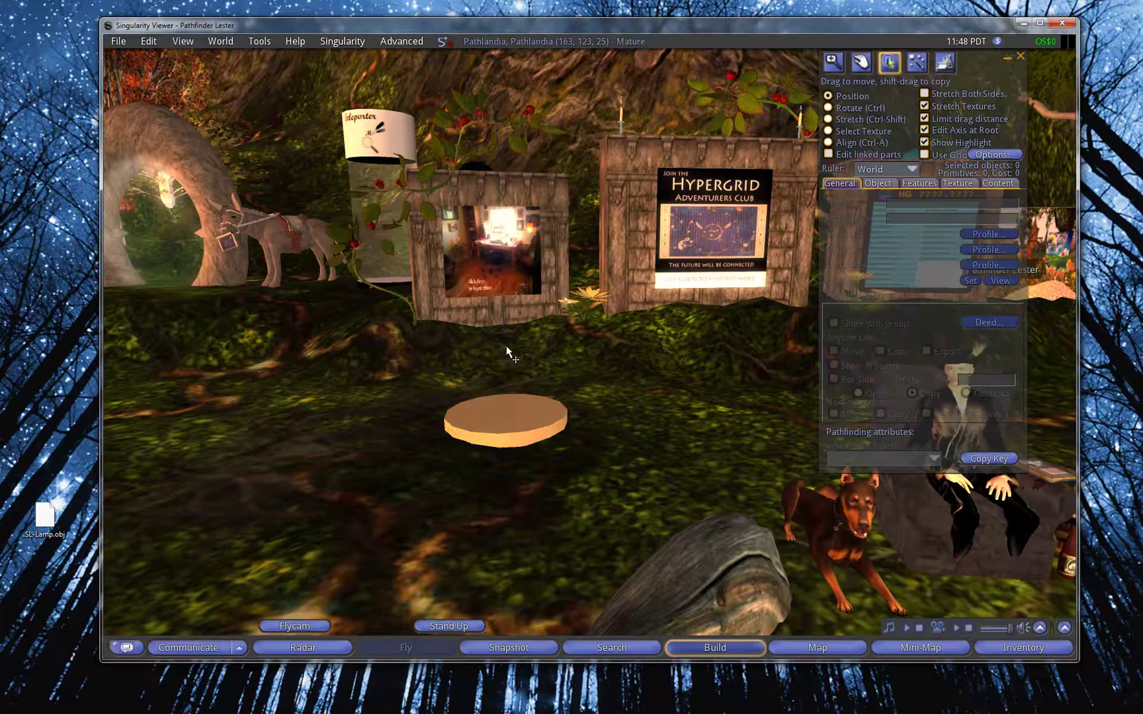
Copy the base disc upward, stretch the copy into a tall thin pole and stand it on the base
{"action": "left_click", "coordinate": [506, 397]}
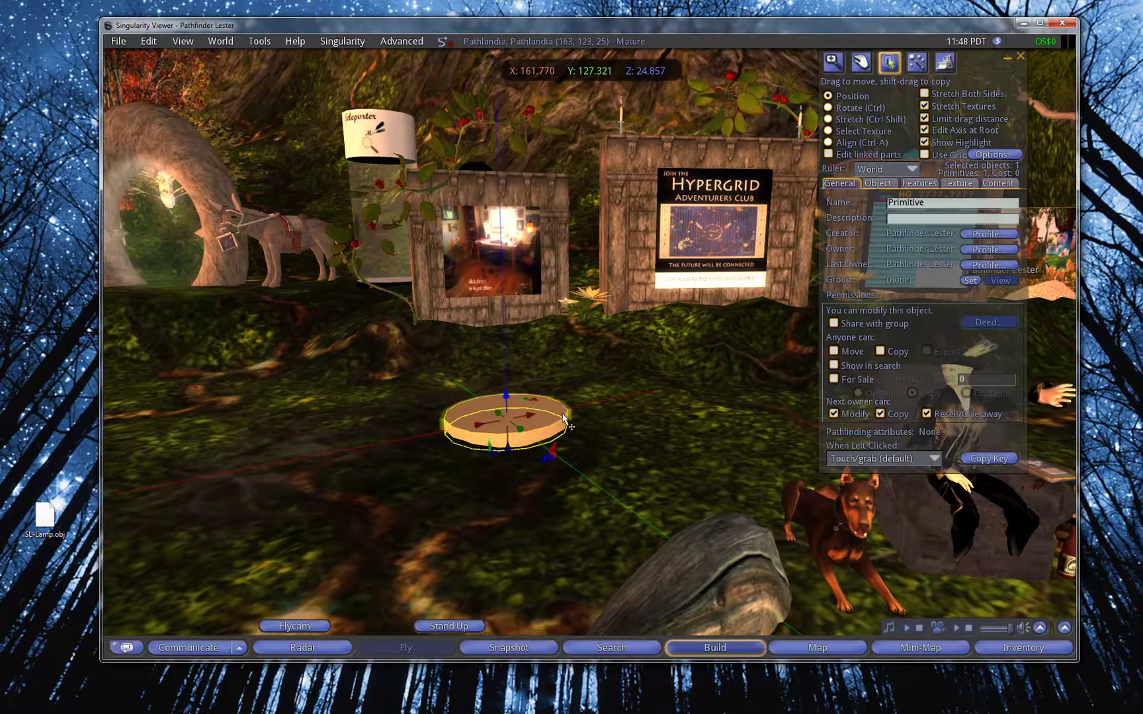
{"action": "left_click_drag", "start_coordinate": [505, 393], "coordinate": [505, 344], "text": "shift"}
{"action": "key", "text": "ctrl+shift"}
{"action": "left_click_drag", "start_coordinate": [590, 346], "coordinate": [444, 100]}
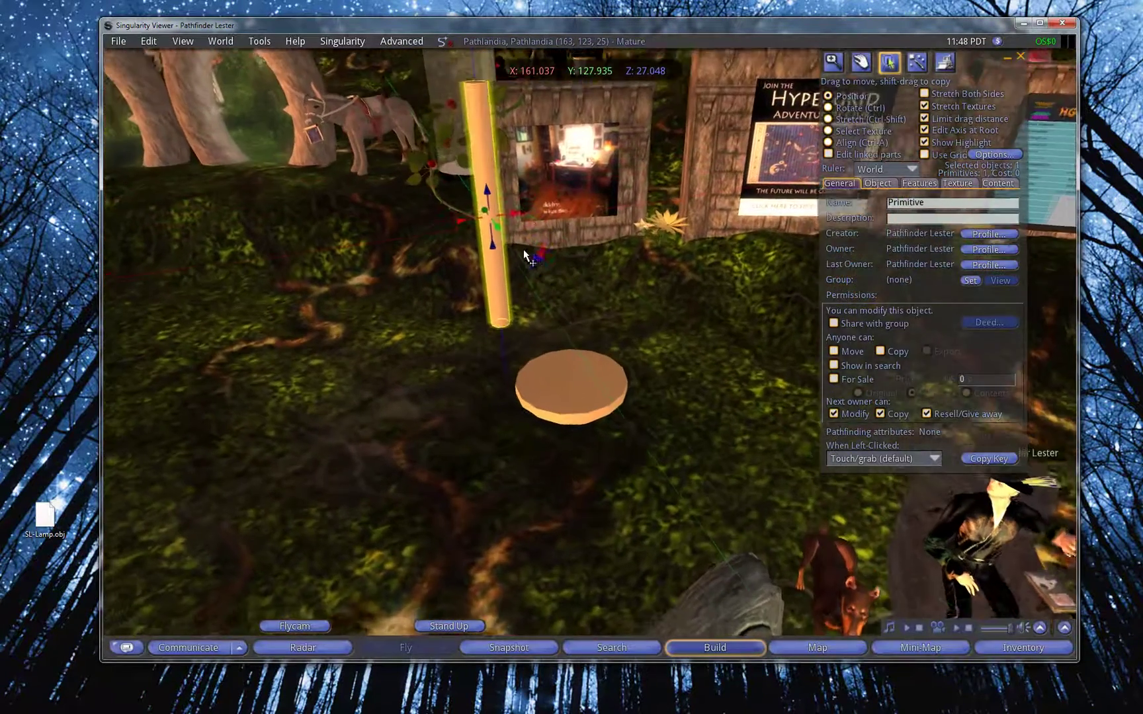
{"action": "left_click_drag", "start_coordinate": [532, 258], "coordinate": [564, 279]}
Create a tube primitive beside the base, stretch it into a wide flat ring and place it on the pole's upper end
{"action": "left_click", "coordinate": [917, 63]}
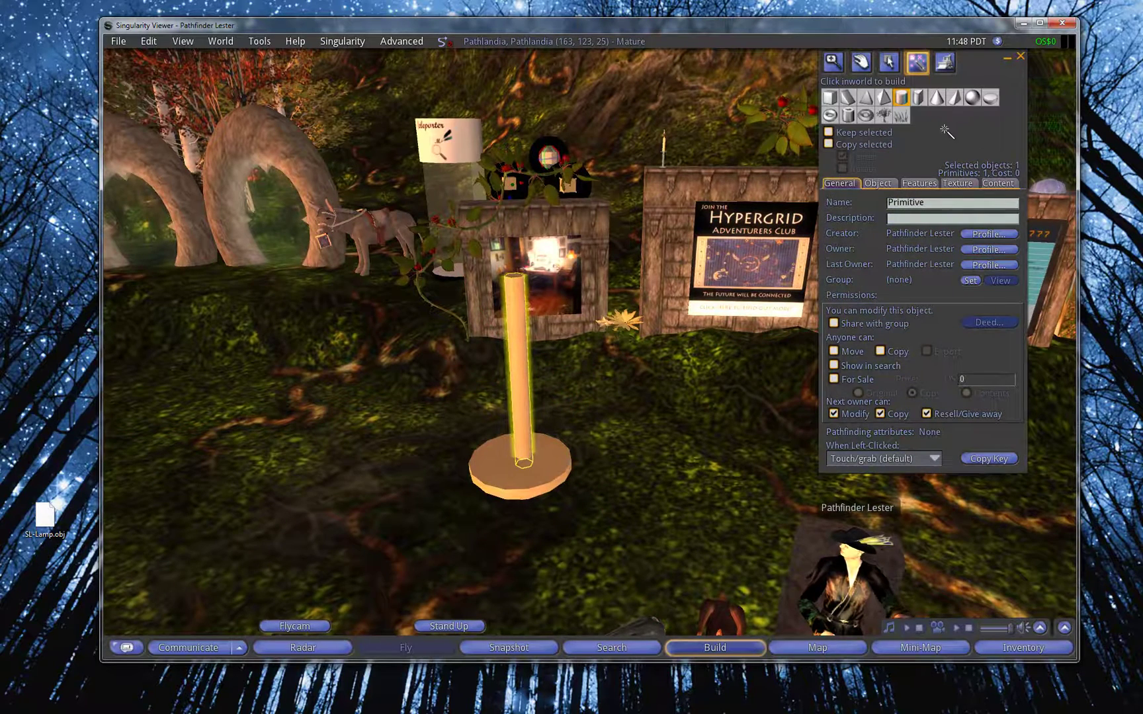
{"action": "left_click", "coordinate": [625, 511]}
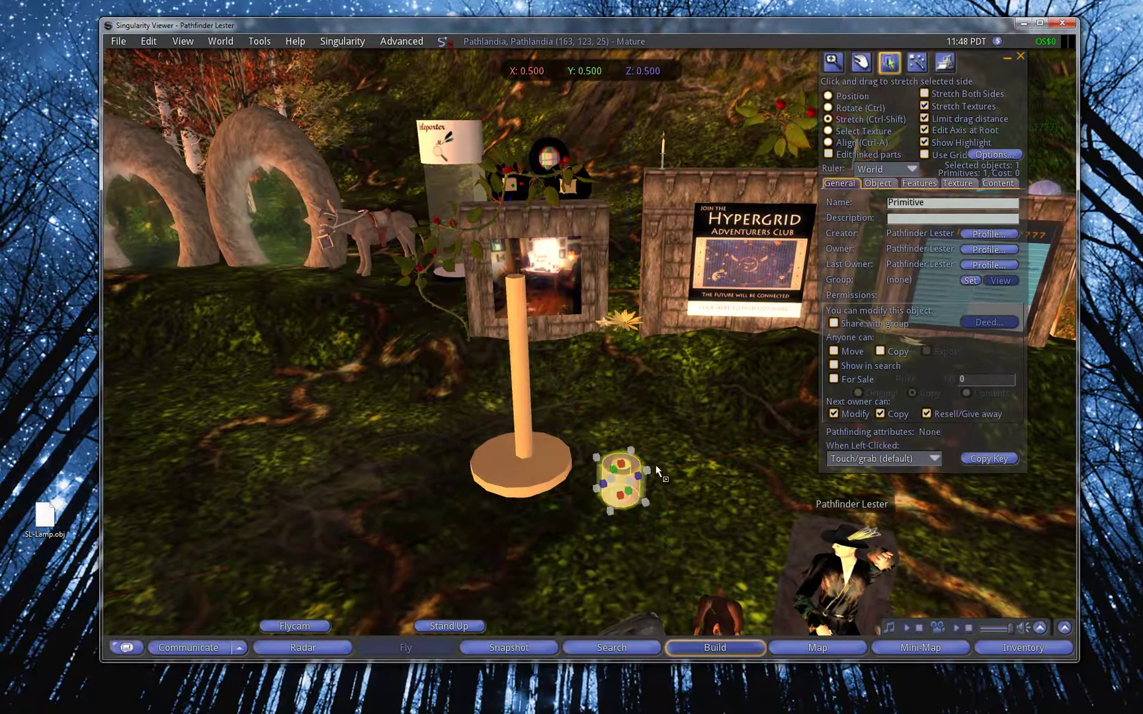
{"action": "left_click_drag", "start_coordinate": [642, 471], "coordinate": [767, 426], "text": "ctrl+shift"}
{"action": "left_click_drag", "start_coordinate": [688, 417], "coordinate": [671, 484], "text": "ctrl+shift"}
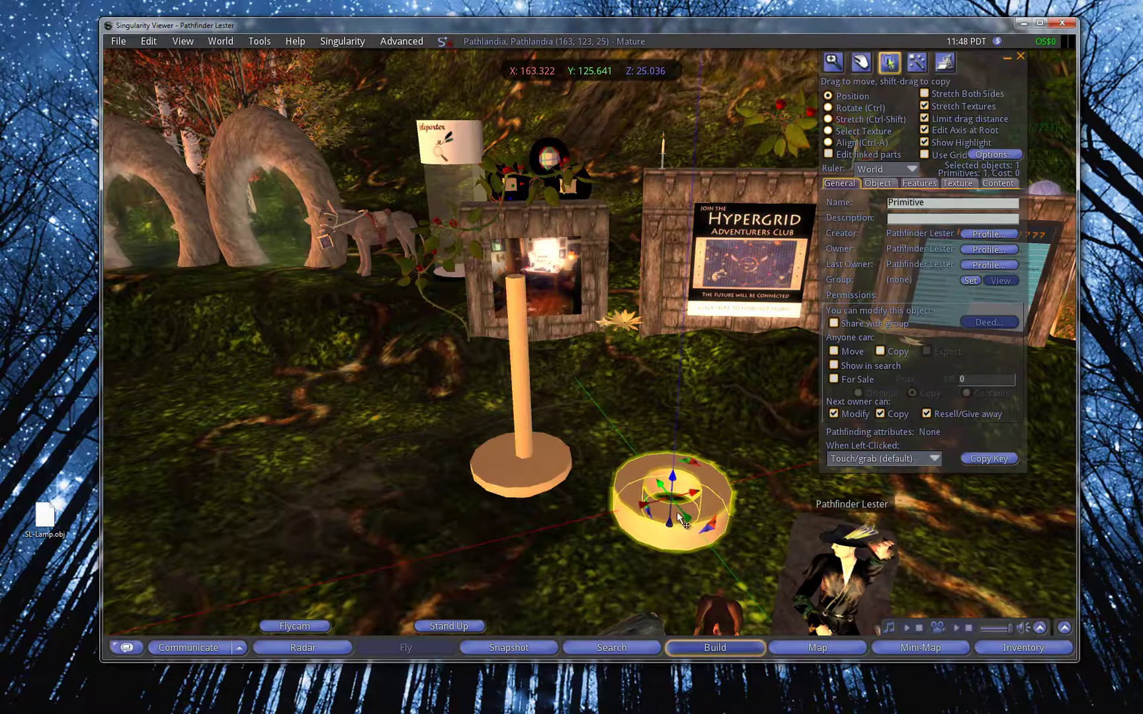
{"action": "left_click_drag", "start_coordinate": [711, 471], "coordinate": [561, 305]}
{"action": "left_click_drag", "start_coordinate": [514, 267], "coordinate": [515, 279], "text": "ctrl+shift"}
Create a sphere primitive, enlarge it and place it inside the ring at about X 161.8, Y 127.2, Z 27.6
{"action": "left_click", "coordinate": [917, 64]}
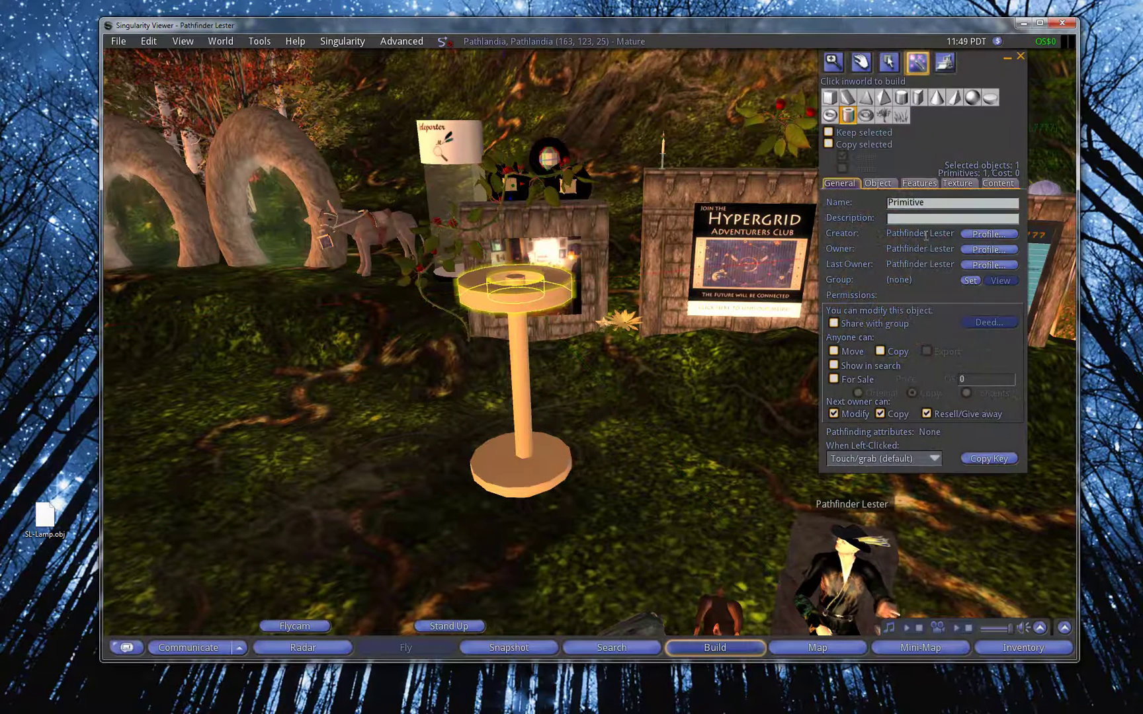
{"action": "left_click", "coordinate": [971, 100]}
{"action": "left_click", "coordinate": [662, 484]}
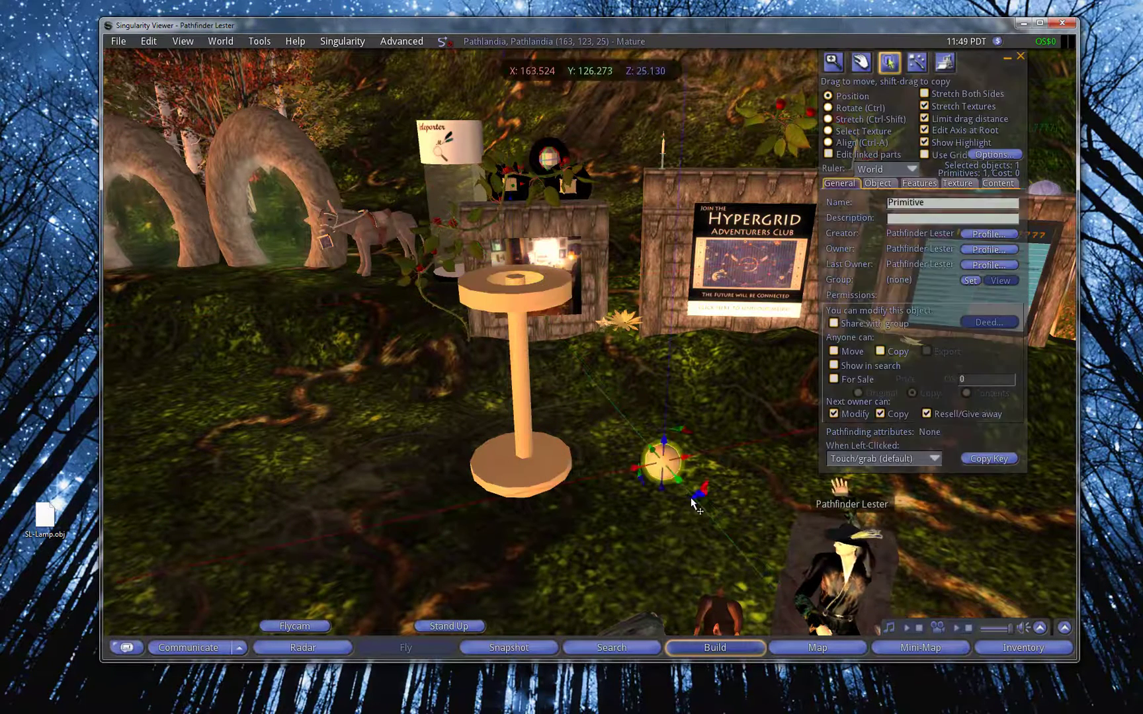
{"action": "left_click_drag", "start_coordinate": [689, 452], "coordinate": [510, 262], "text": "ctrl+shift"}
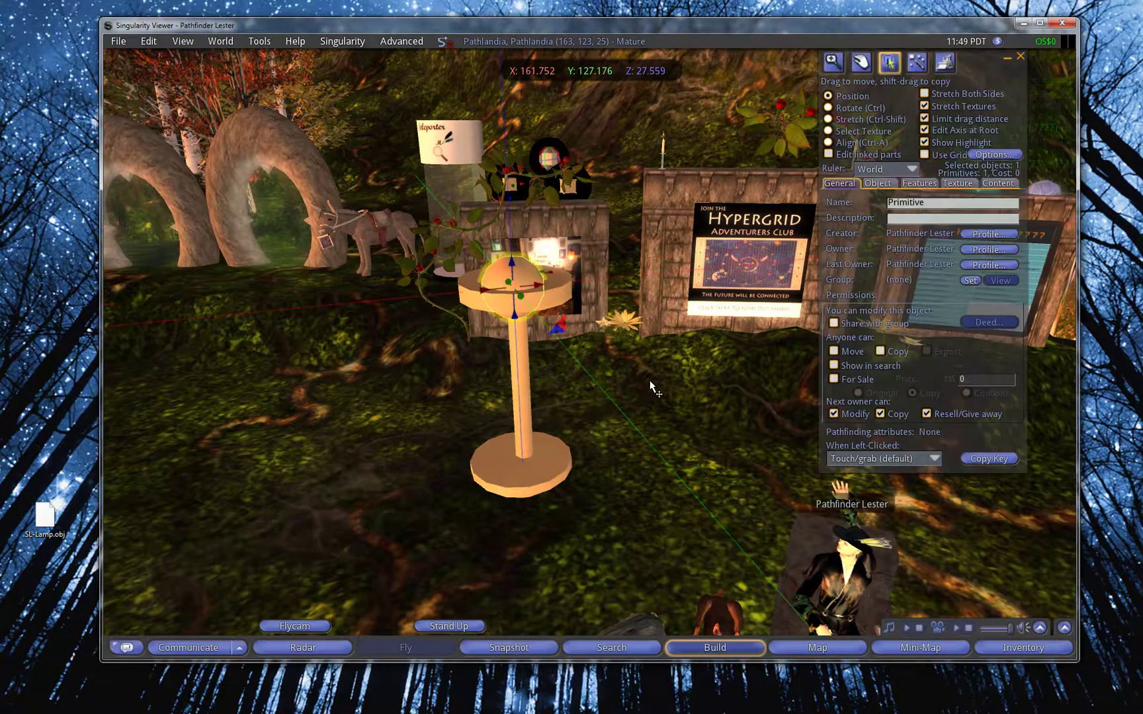
{"action": "left_click", "coordinate": [649, 382]}
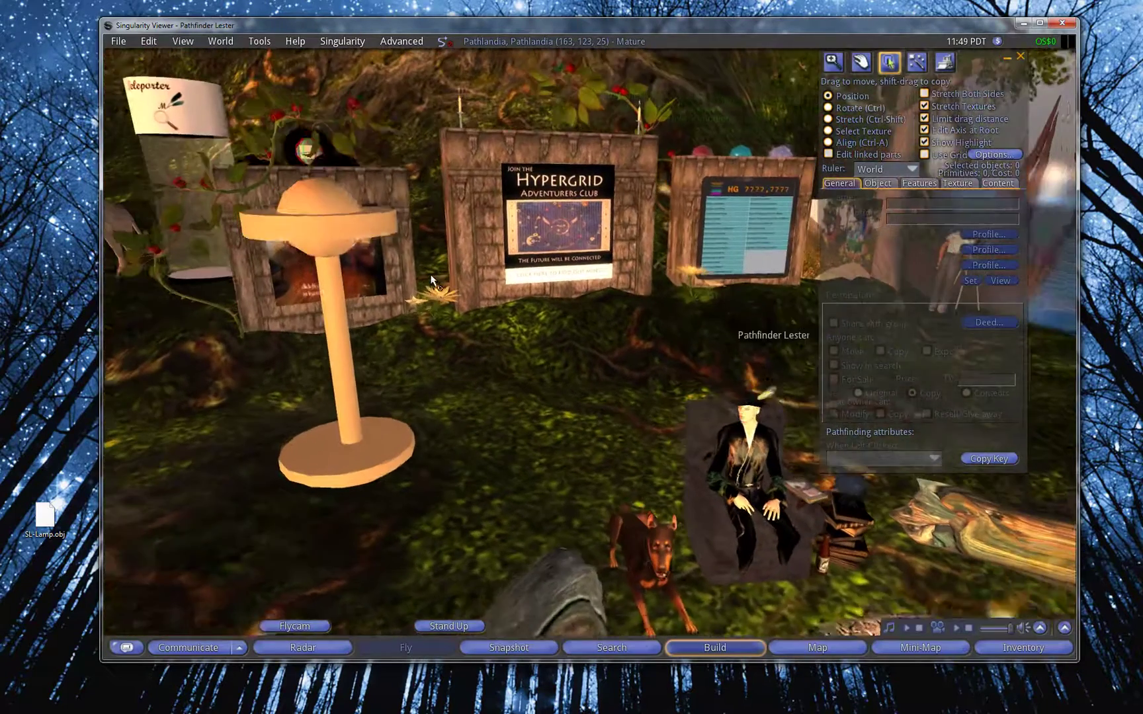
Select the sphere, ring and pole with the base last, and link the four primitives into one object
{"action": "left_click", "coordinate": [379, 266]}
{"action": "left_click", "coordinate": [321, 231]}
{"action": "left_click", "coordinate": [312, 222], "text": "ctrl"}
{"action": "left_click", "coordinate": [331, 354]}
{"action": "left_click", "coordinate": [321, 215]}
{"action": "left_click", "coordinate": [320, 215]}
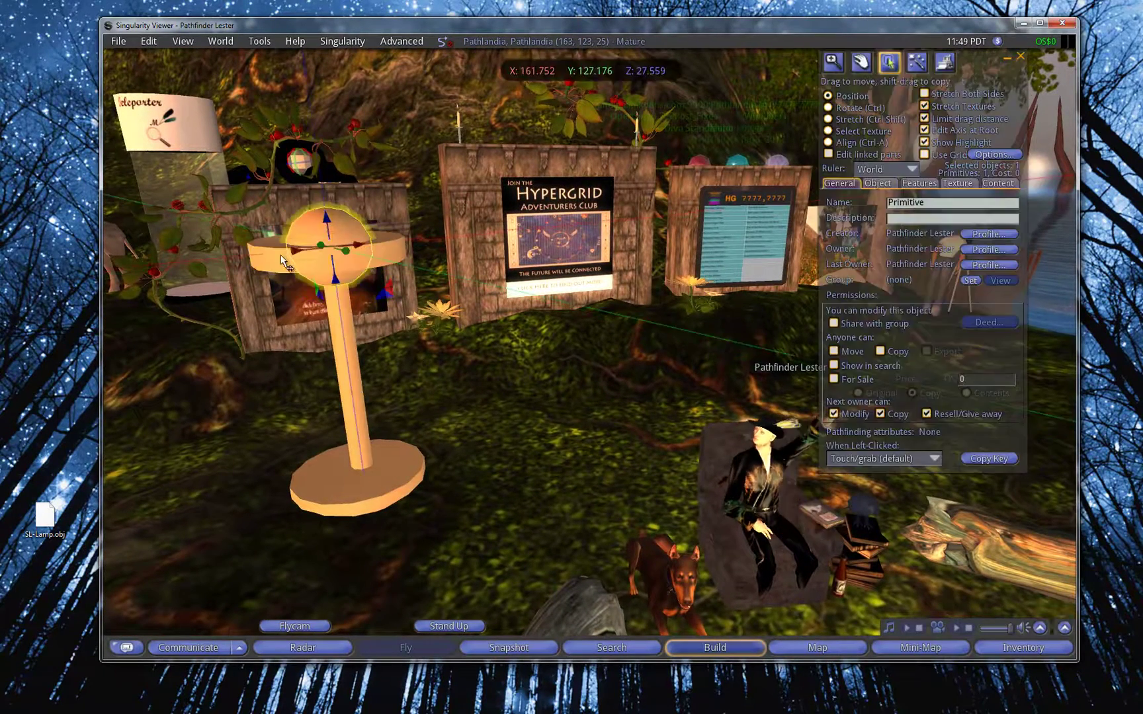
{"action": "left_click", "coordinate": [276, 265], "text": "shift"}
{"action": "left_click", "coordinate": [339, 327], "text": "shift"}
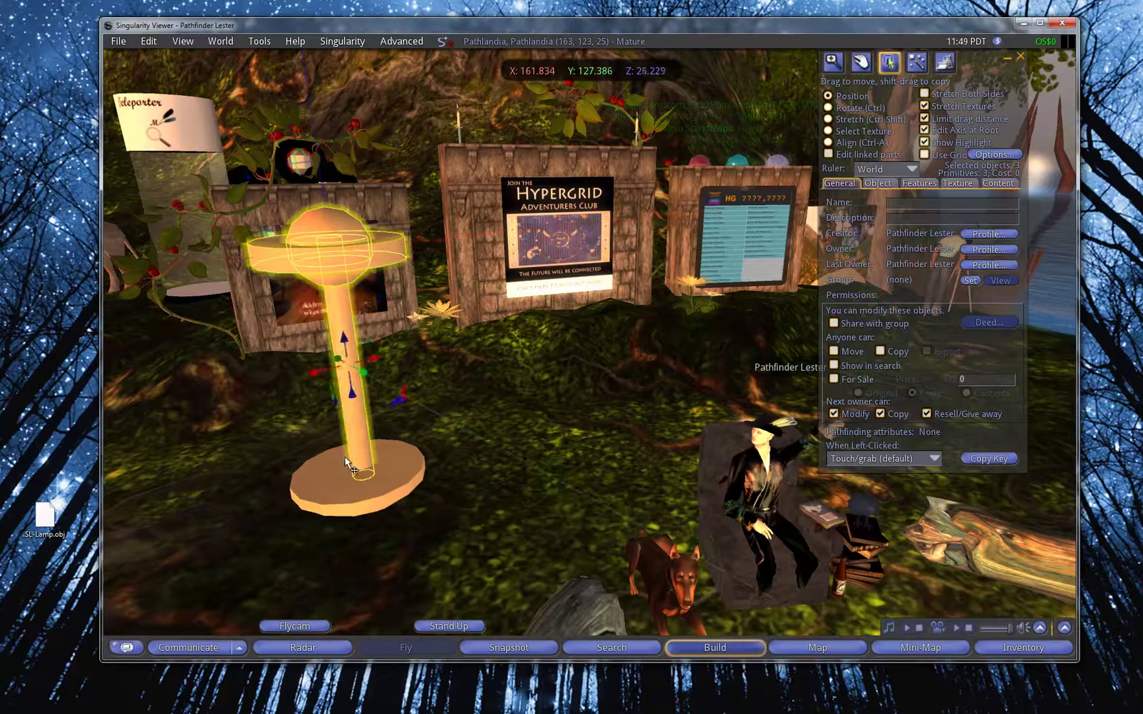
{"action": "left_click", "coordinate": [332, 473], "text": "shift"}
{"action": "left_click", "coordinate": [260, 41]}
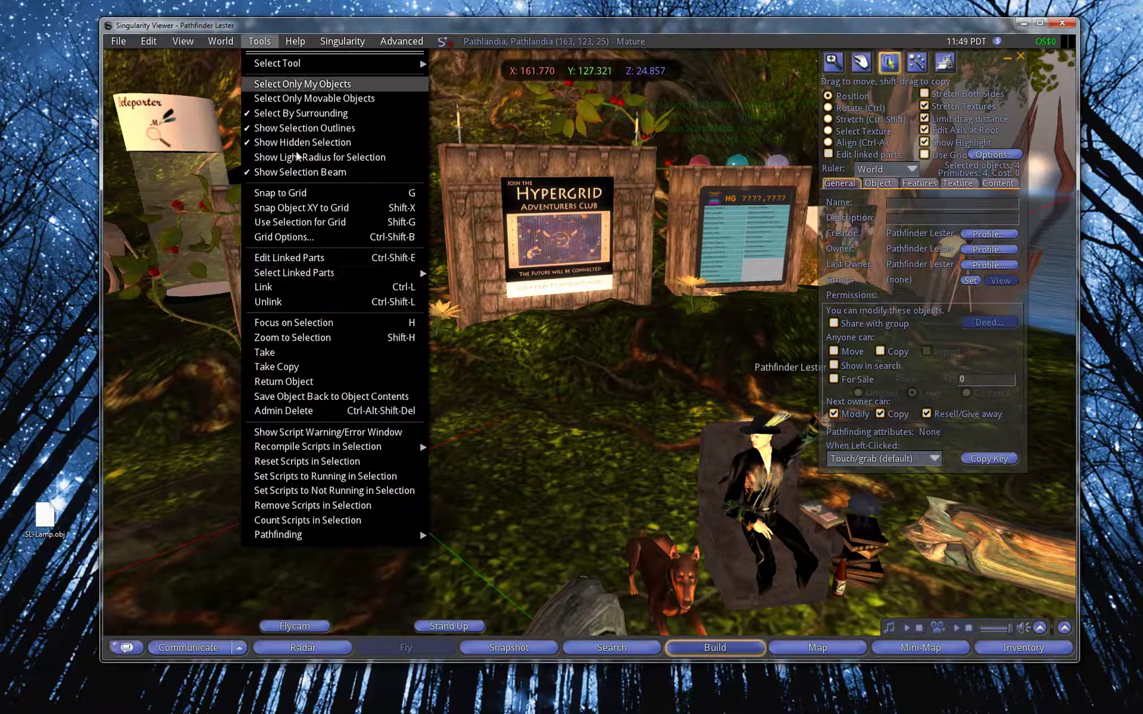
{"action": "left_click", "coordinate": [315, 302]}
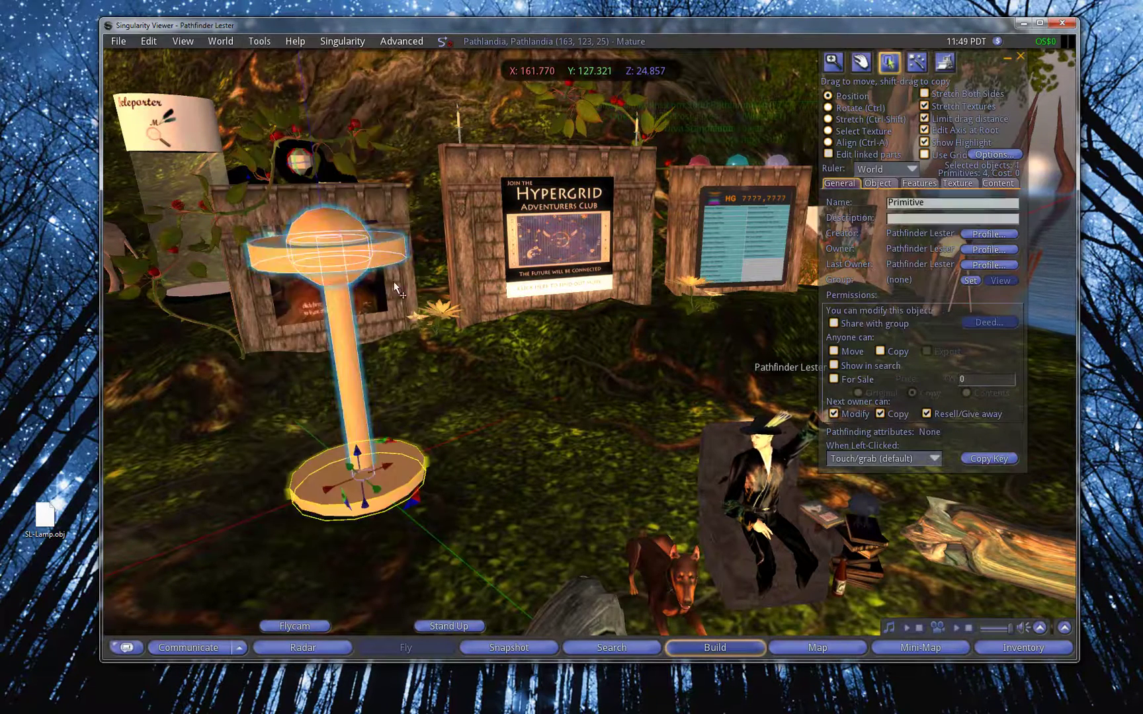
Name the linked object "Opensim Prim Lamp" and close the build window
{"action": "left_click", "coordinate": [936, 205]}
{"action": "type", "text": "Opensim Prim Lamp"}
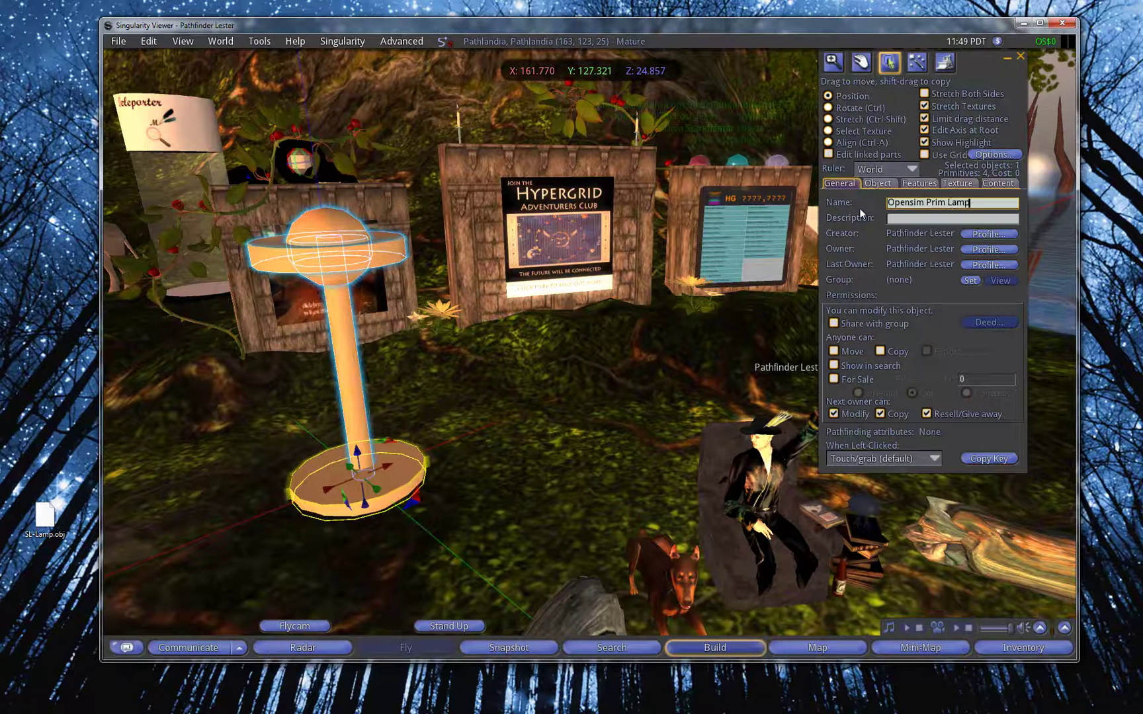
{"action": "key", "text": "Return"}
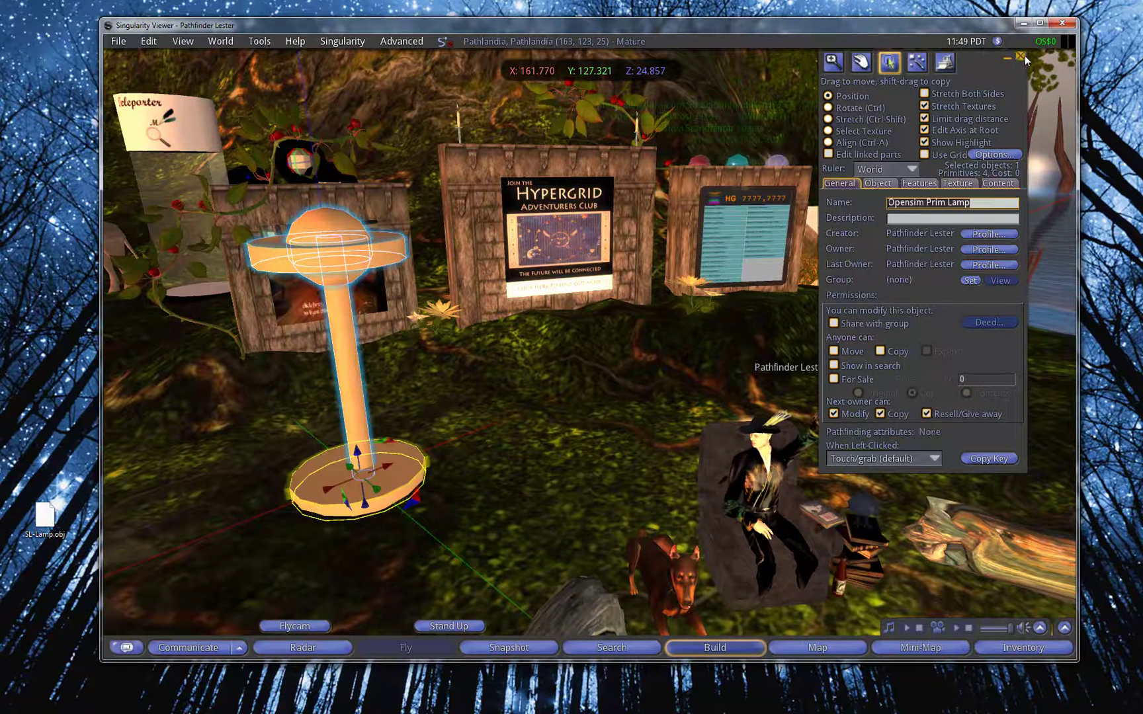
{"action": "left_click", "coordinate": [1021, 56]}
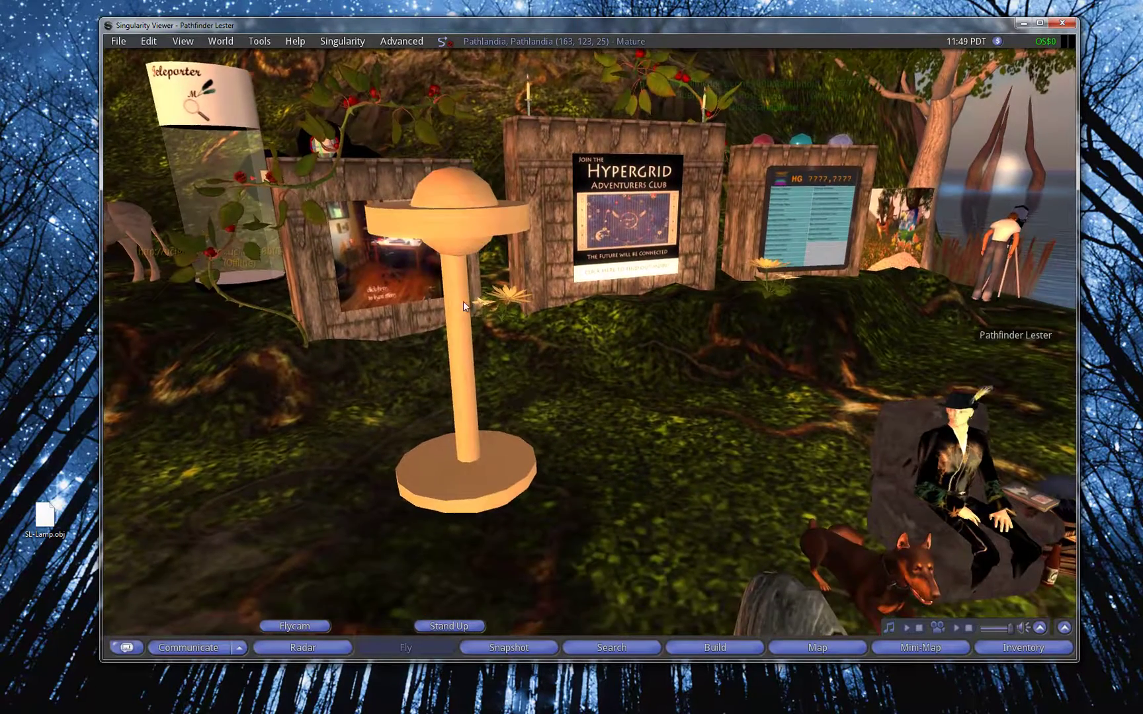
Edit the lamp's linked parts and shift only the pole beneath the sphere, to about X 161.6, Y 127.2
{"action": "left_click_drag", "start_coordinate": [464, 301], "coordinate": [696, 275], "text": "alt"}
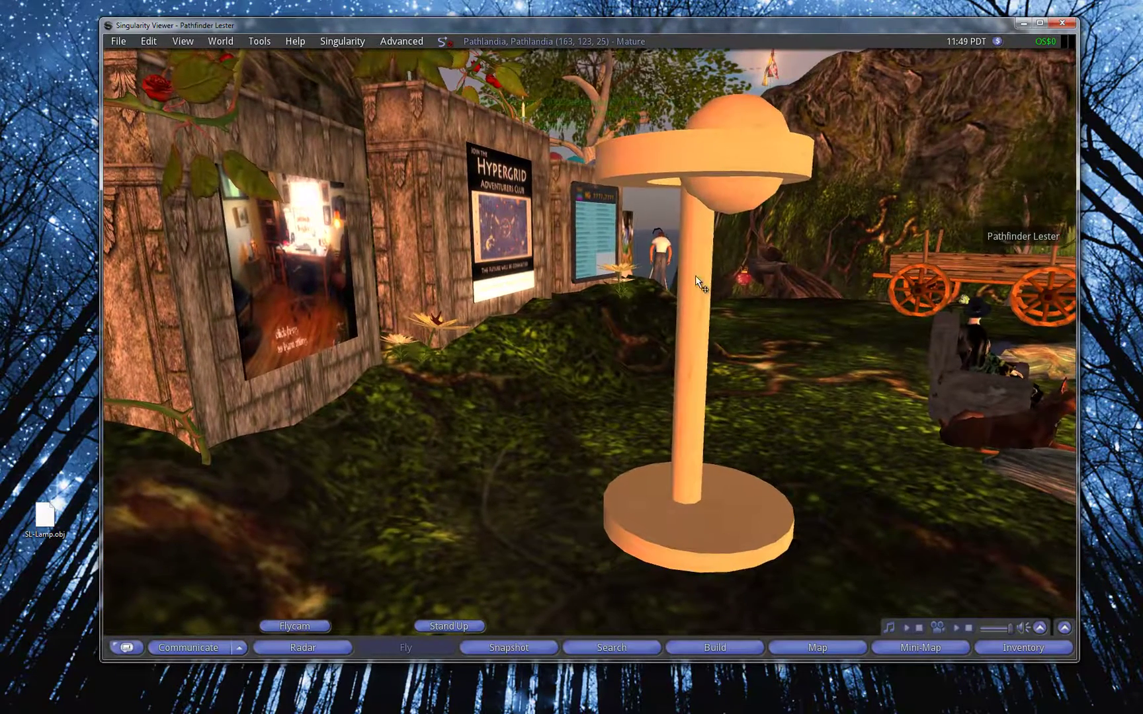
{"action": "right_click", "coordinate": [696, 275]}
{"action": "left_click", "coordinate": [719, 296]}
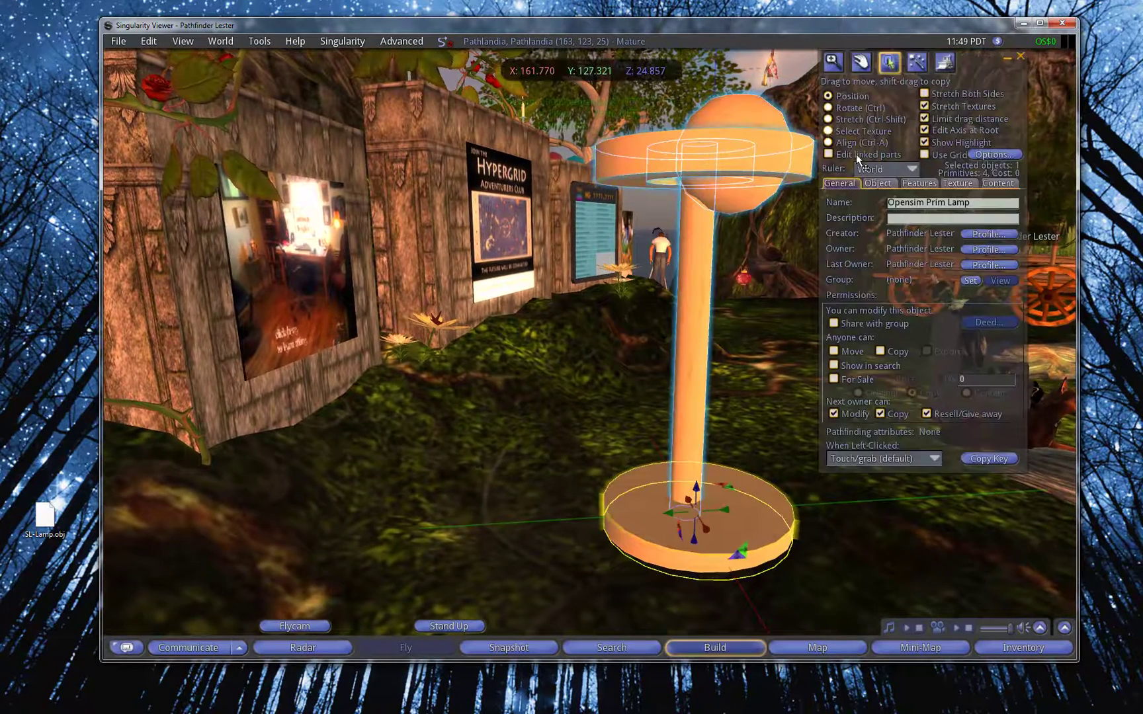
{"action": "left_click", "coordinate": [713, 306]}
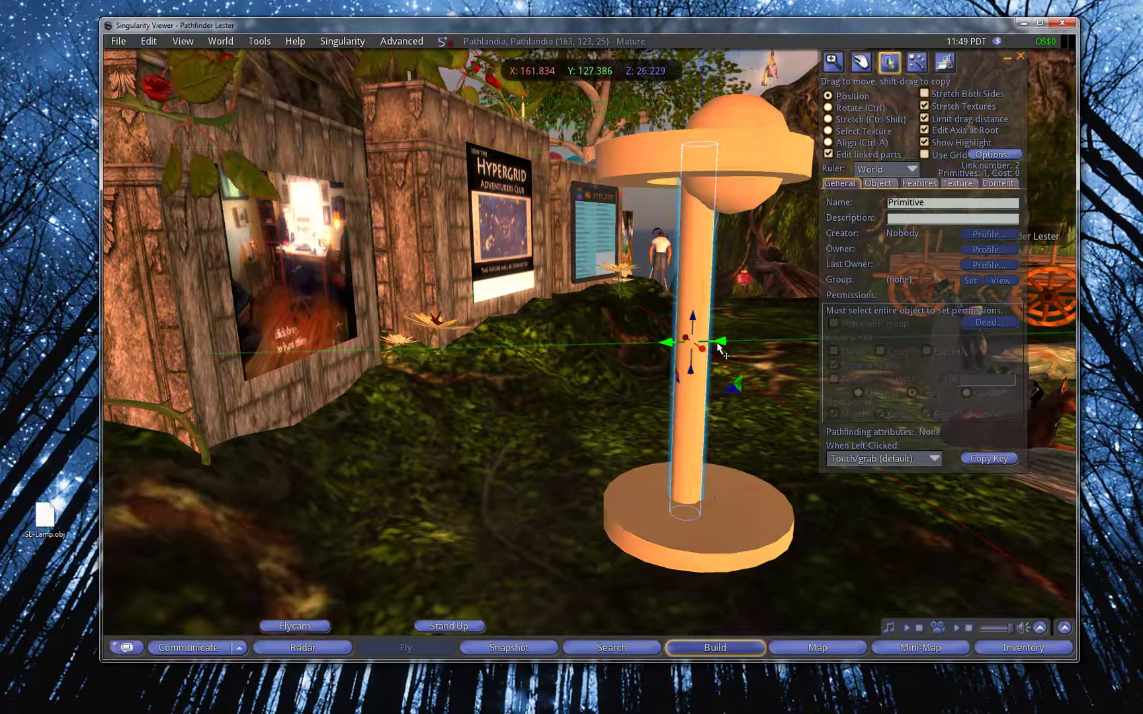
{"action": "mouse_move", "coordinate": [720, 349]}
{"action": "left_mouse_down"}
{"action": "mouse_move", "coordinate": [739, 342]}
{"action": "mouse_move", "coordinate": [737, 355]}
{"action": "left_mouse_up"}
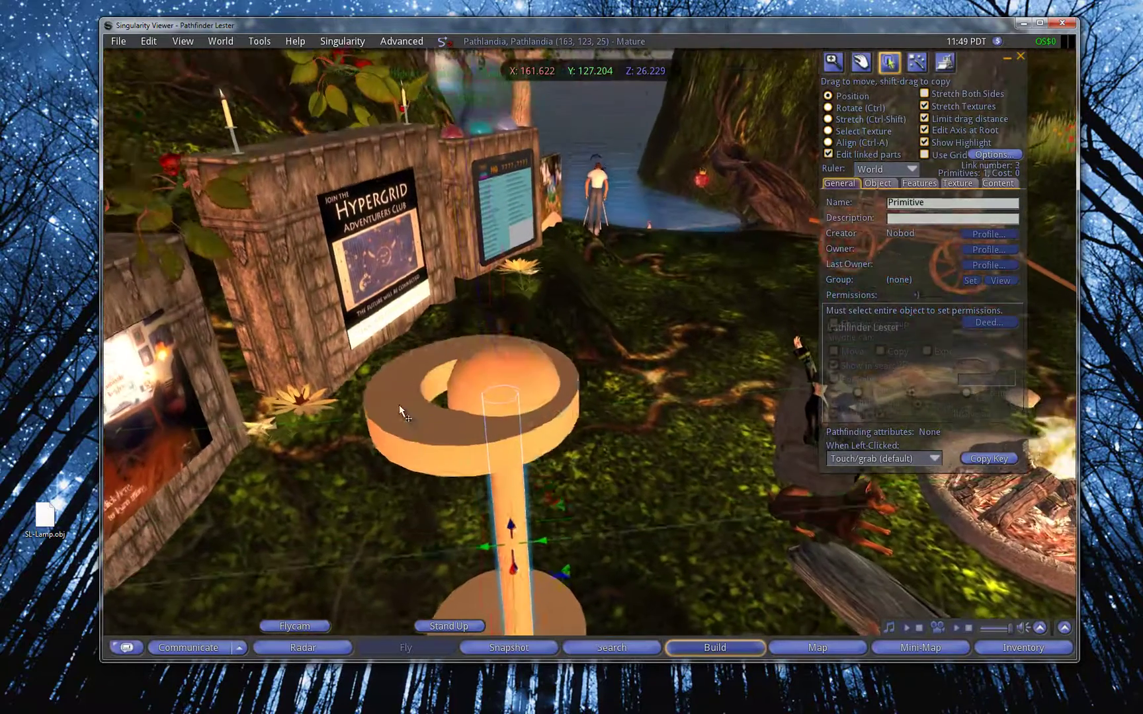
Move the ring so it is centred around the sphere and close the build window
{"action": "left_click", "coordinate": [401, 411]}
{"action": "left_click_drag", "start_coordinate": [515, 407], "coordinate": [539, 406]}
{"action": "left_click", "coordinate": [1020, 56]}
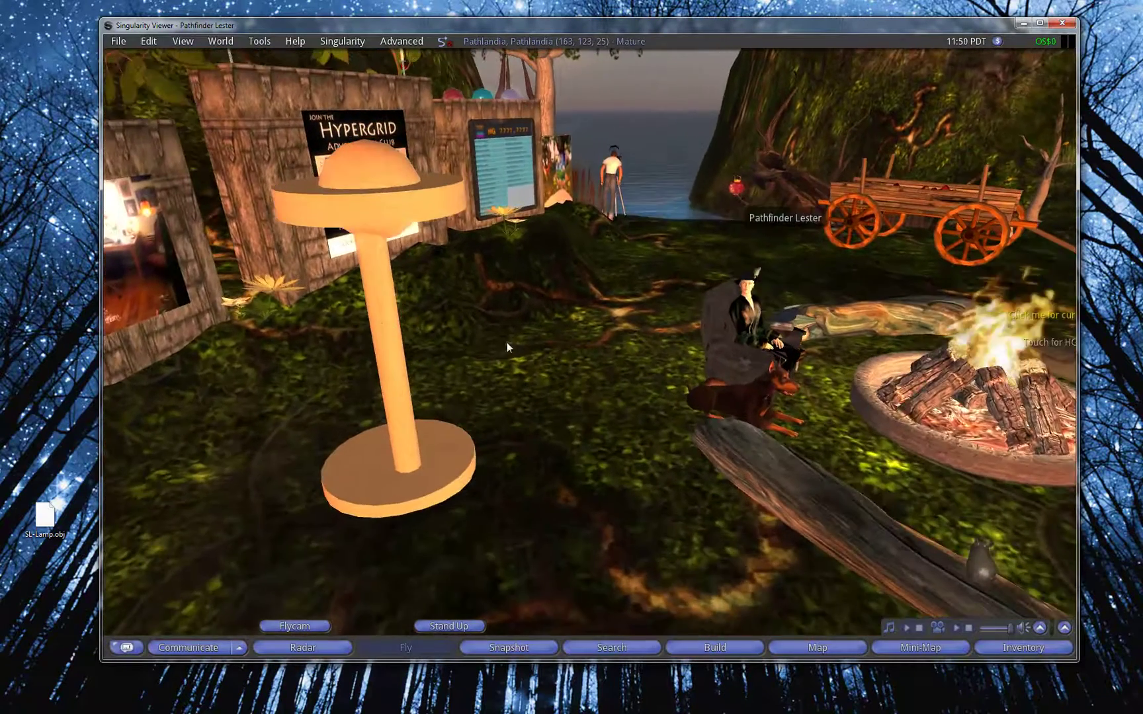
Examine the lamp's name, creator and owner details in its object properties
{"action": "left_click_drag", "start_coordinate": [379, 321], "coordinate": [425, 317], "text": "alt"}
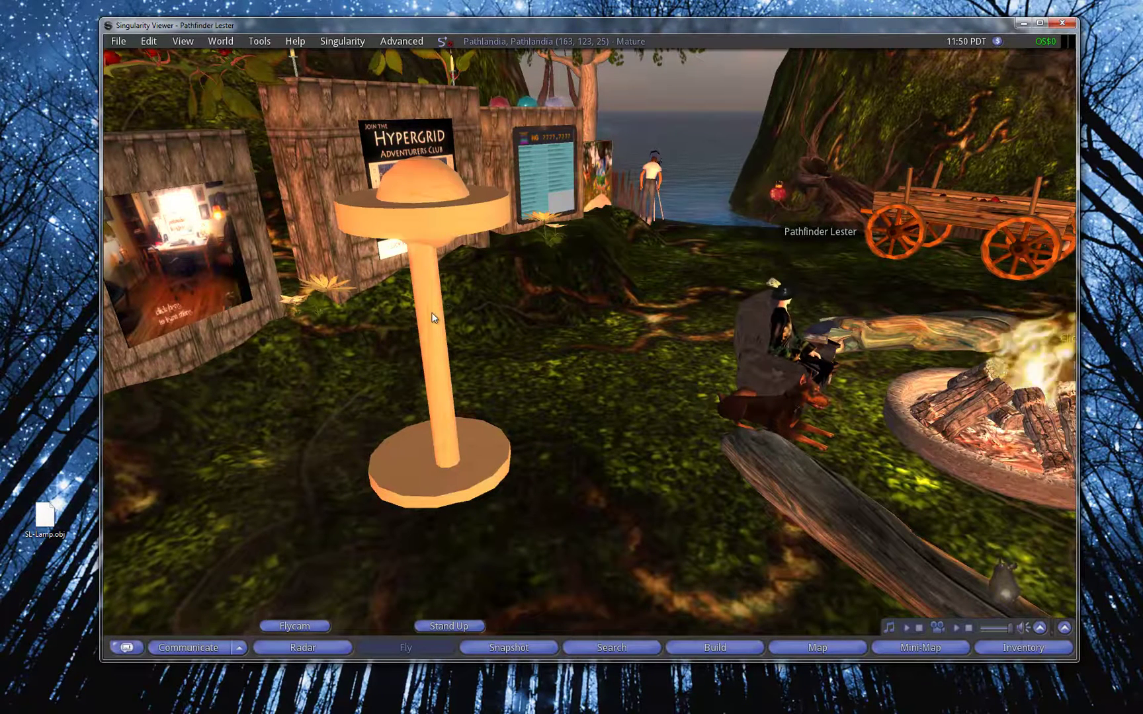
{"action": "right_click", "coordinate": [433, 318]}
{"action": "left_click", "coordinate": [461, 342]}
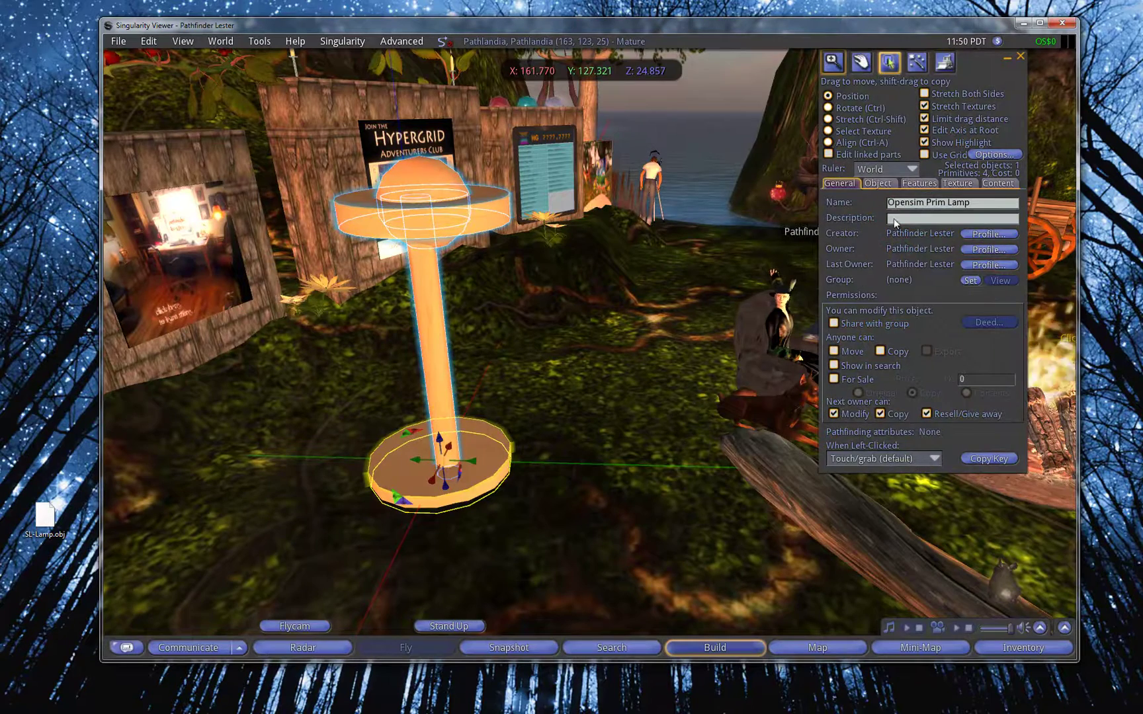
{"action": "left_click_drag", "start_coordinate": [989, 61], "coordinate": [881, 65]}
{"action": "left_click", "coordinate": [914, 56]}
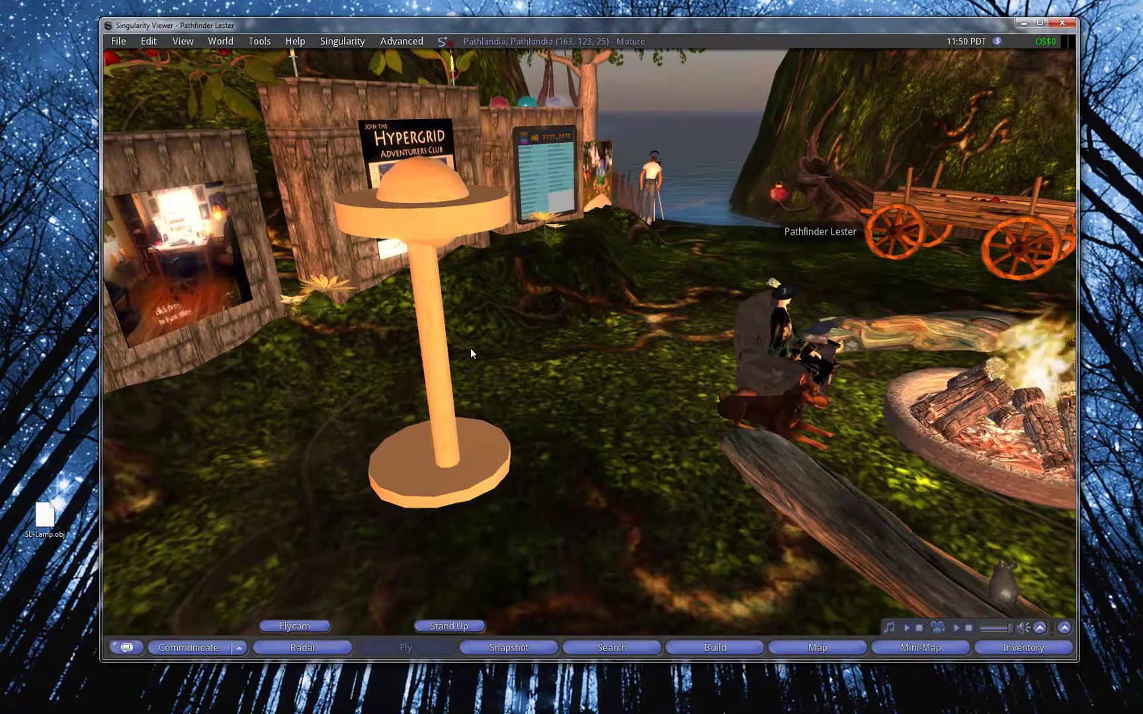
Export the lamp as an OBJ file named "Opensim Prim Lamp.obj" on the desktop
{"action": "key", "text": "ctrl+alt+shift+Down"}
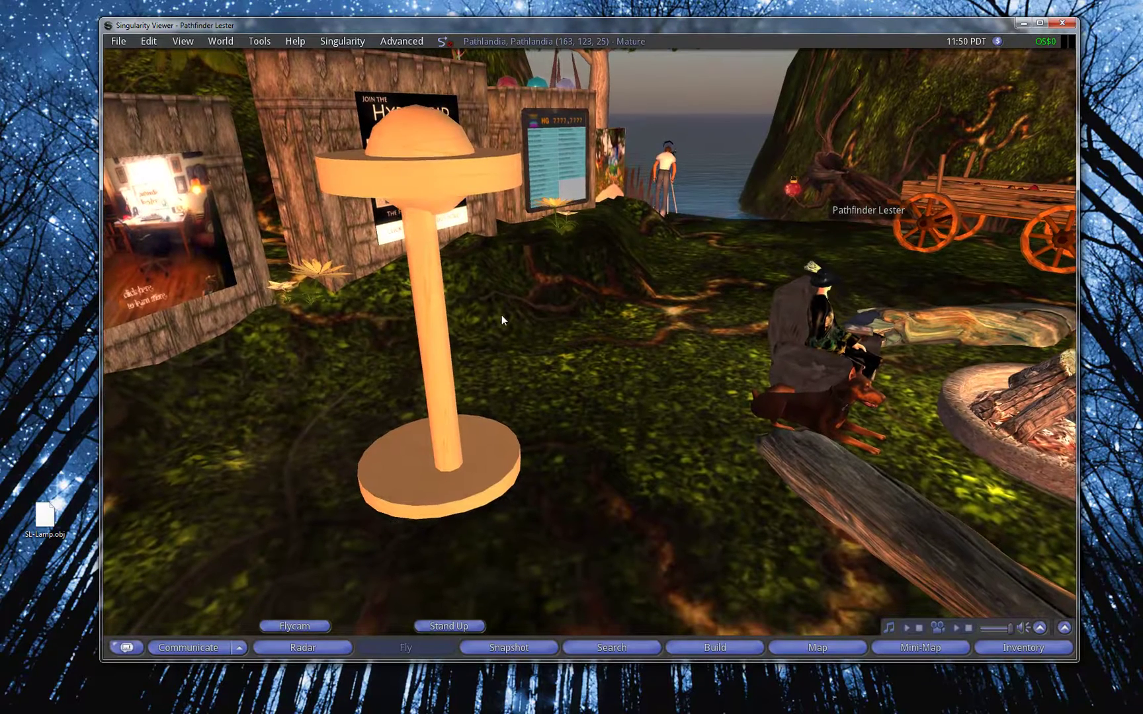
{"action": "right_click", "coordinate": [418, 272]}
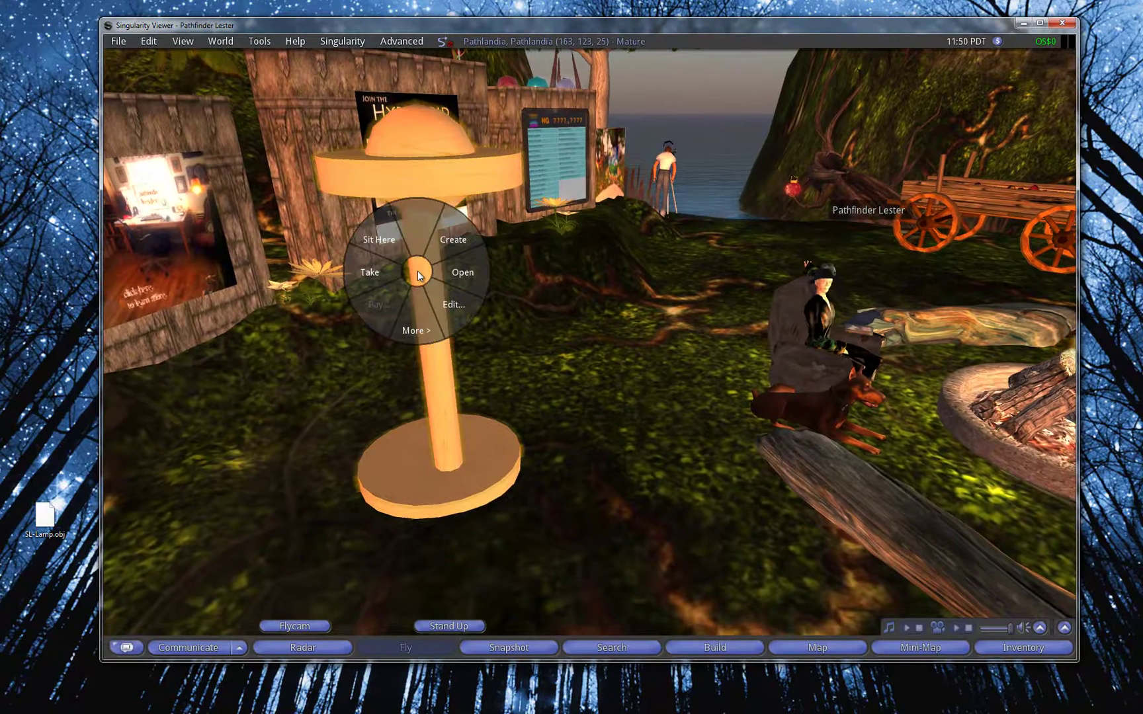
{"action": "left_click", "coordinate": [416, 323]}
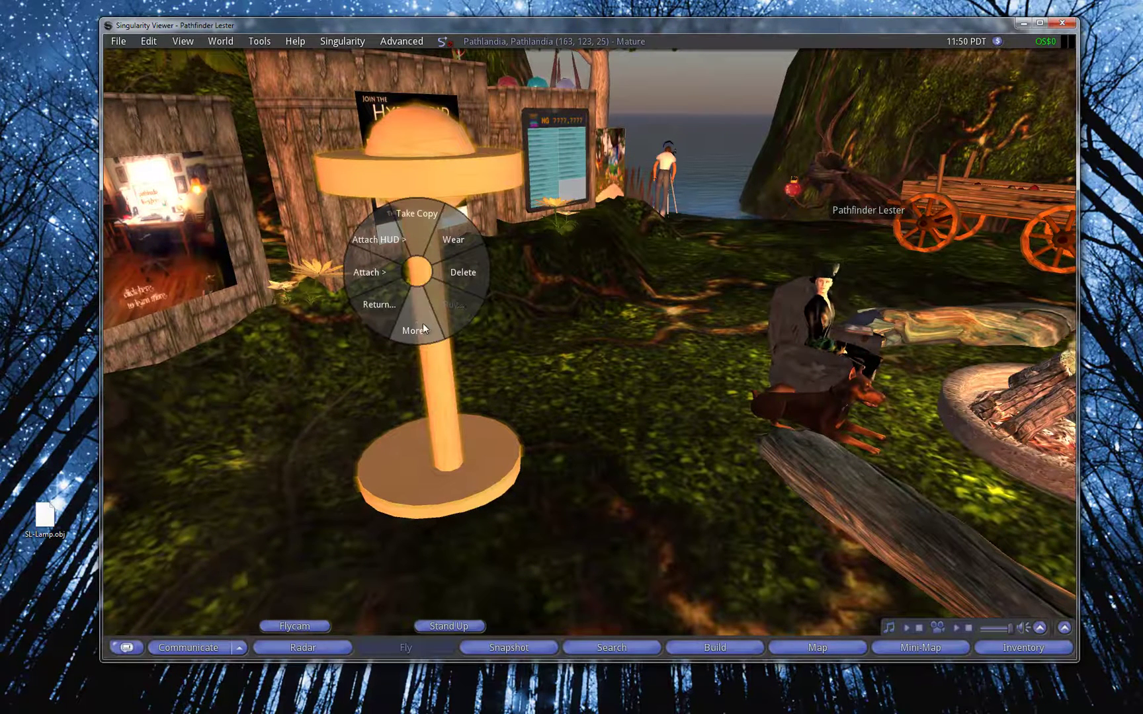
{"action": "left_click", "coordinate": [414, 324]}
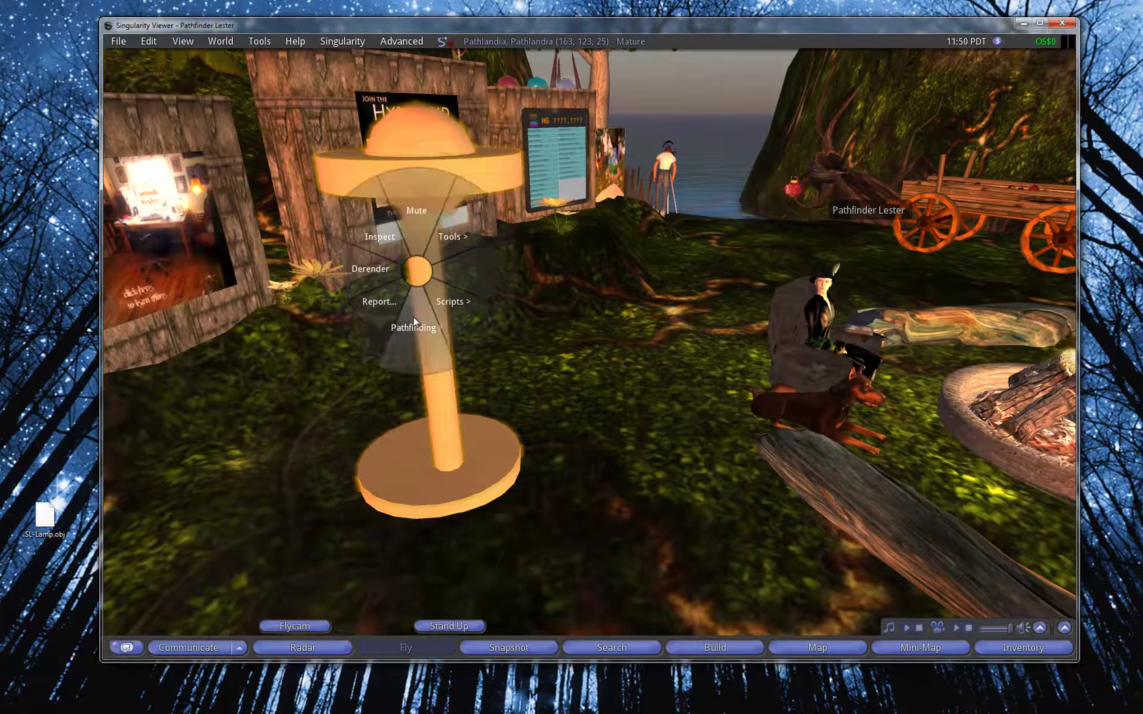
{"action": "left_click", "coordinate": [451, 236]}
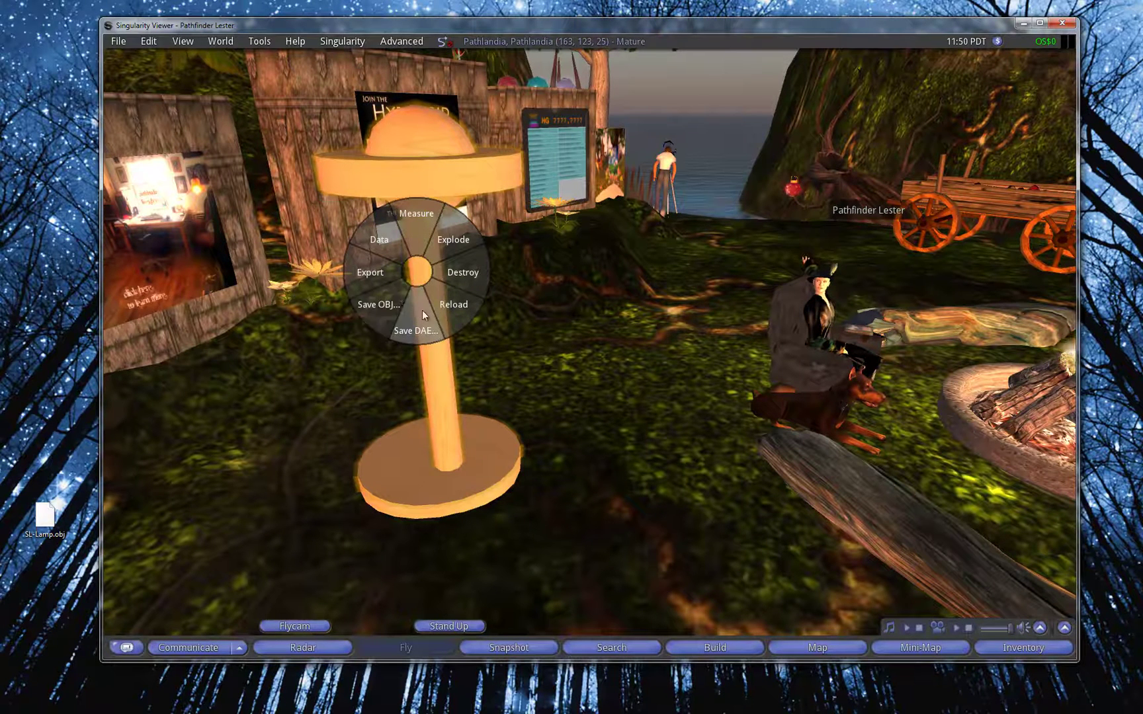
{"action": "left_click", "coordinate": [376, 304]}
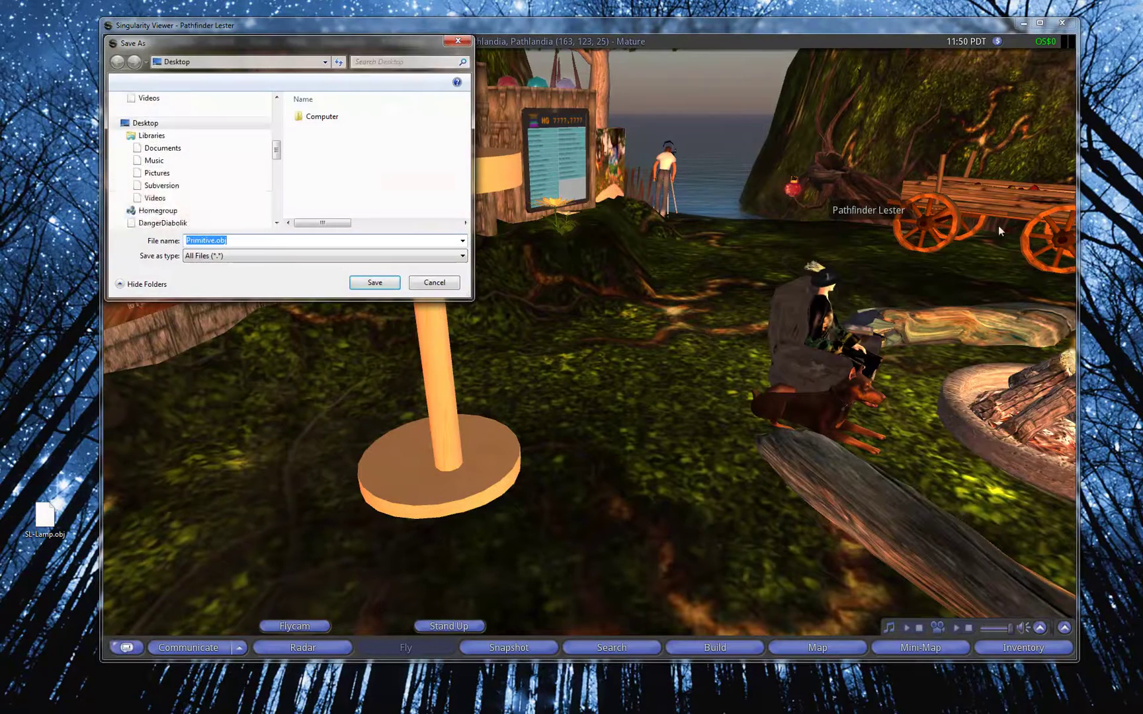
{"action": "left_click_drag", "start_coordinate": [862, 323], "coordinate": [1127, 459]}
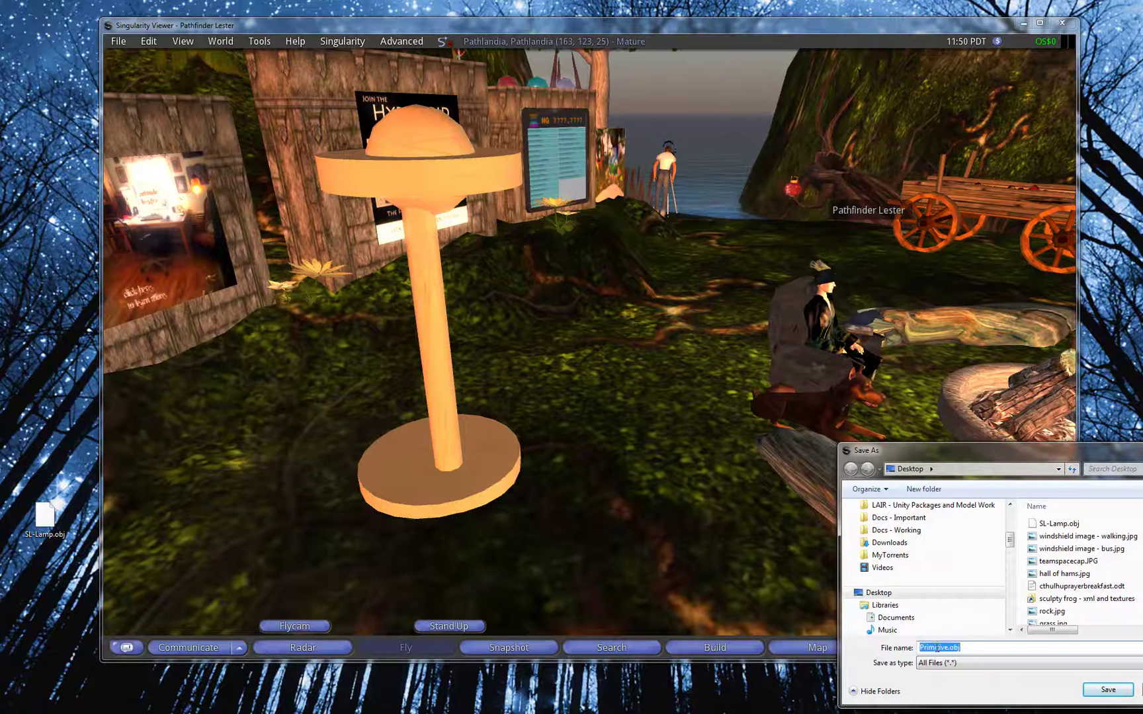
{"action": "left_click_drag", "start_coordinate": [948, 649], "coordinate": [922, 648]}
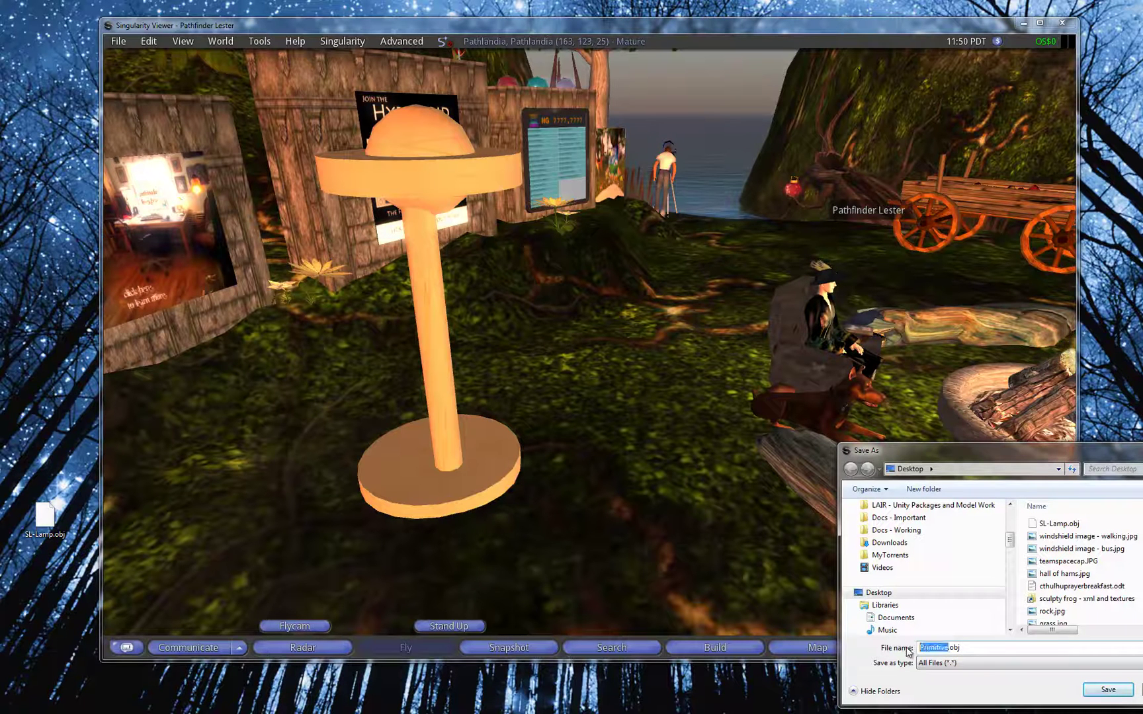
{"action": "type", "text": "O"}
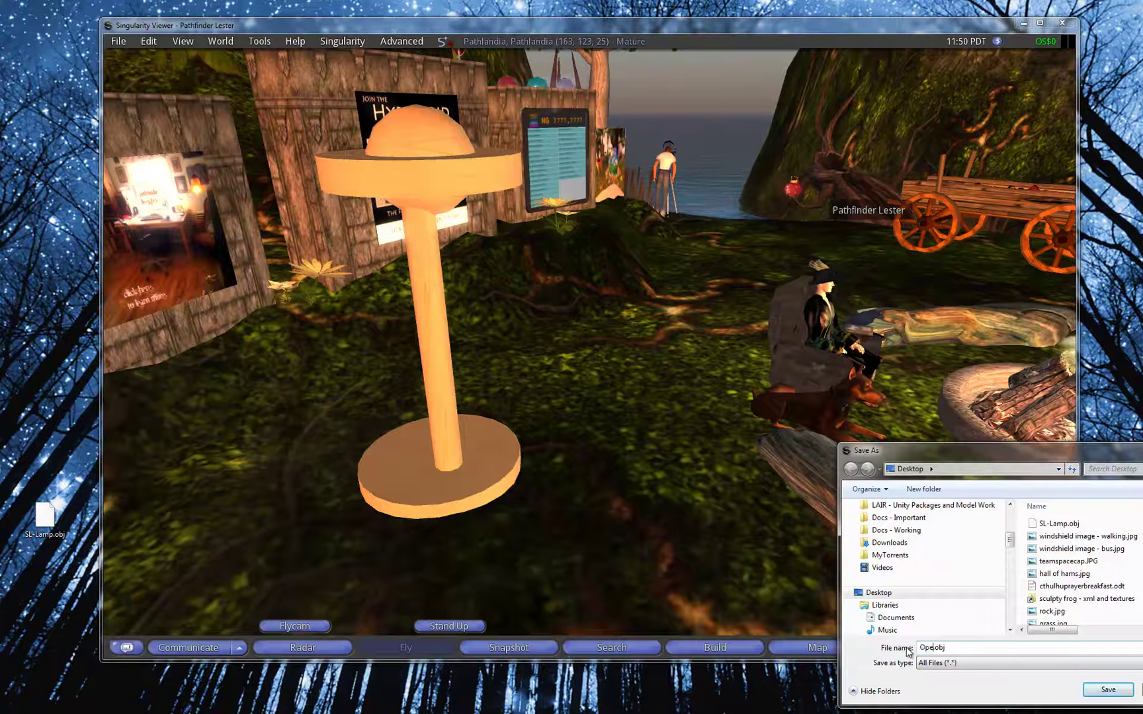
{"action": "type", "text": "pensim Prim Lamp"}
{"action": "left_click", "coordinate": [1118, 690]}
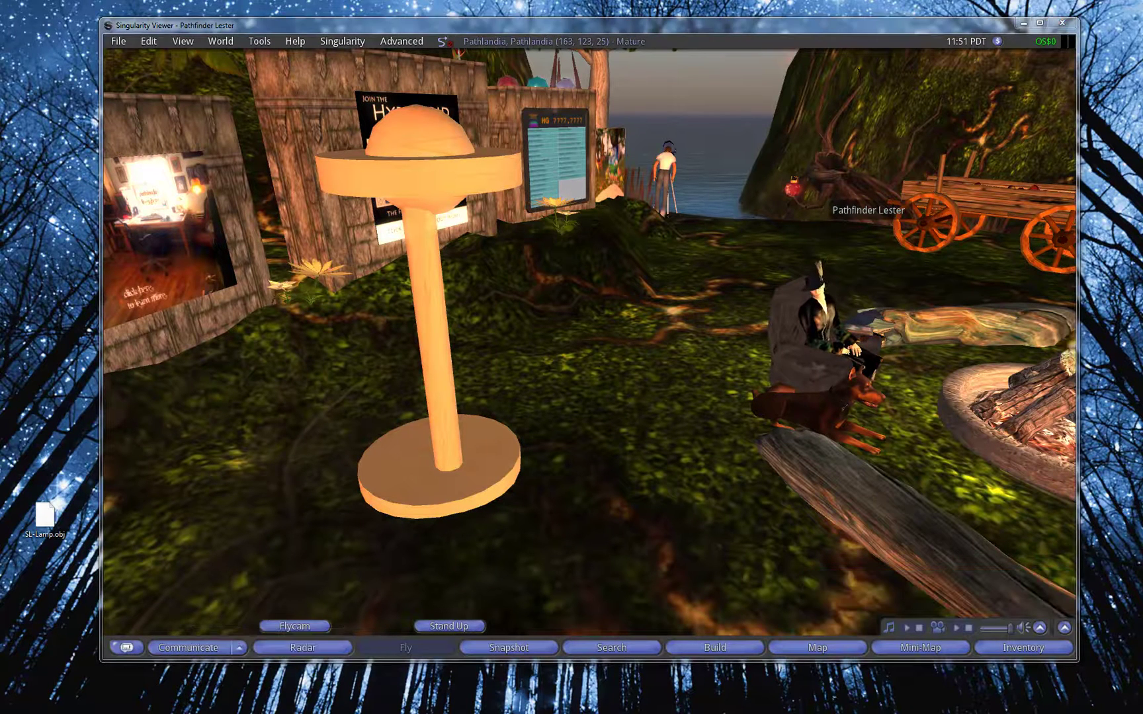
Place the exported lamp file on the open desktop beside the viewer and take the lamp into inventory
{"action": "left_click_drag", "start_coordinate": [7, 423], "coordinate": [61, 353]}
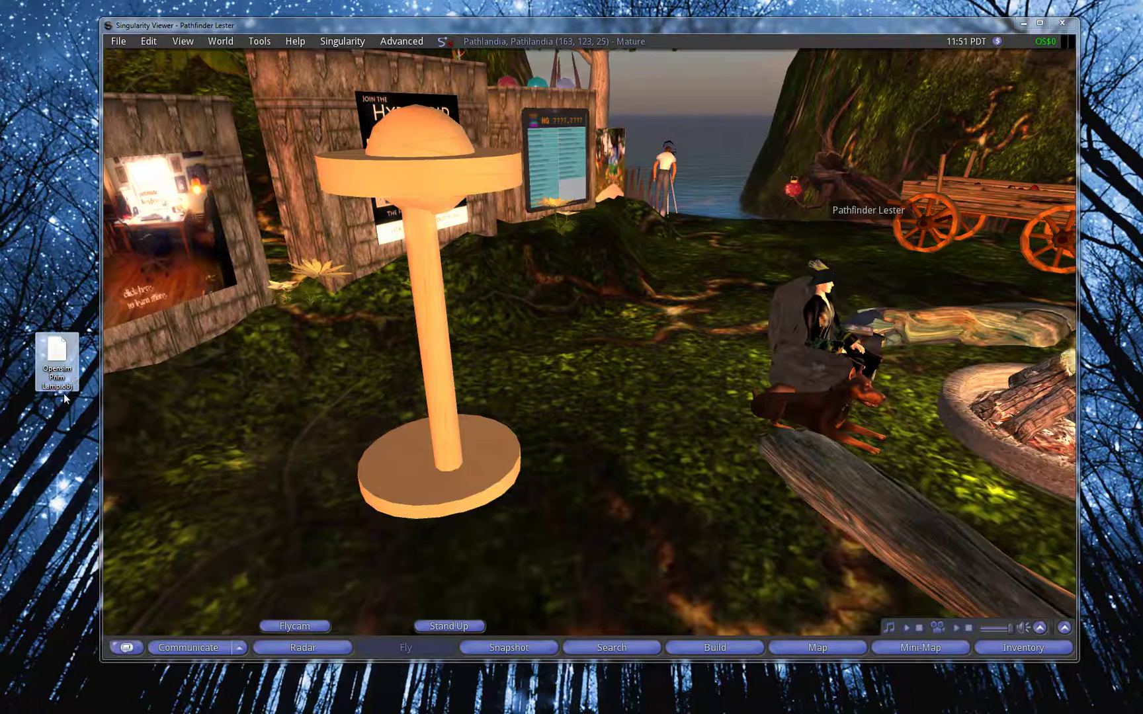
{"action": "left_click", "coordinate": [600, 364]}
{"action": "right_click", "coordinate": [434, 300]}
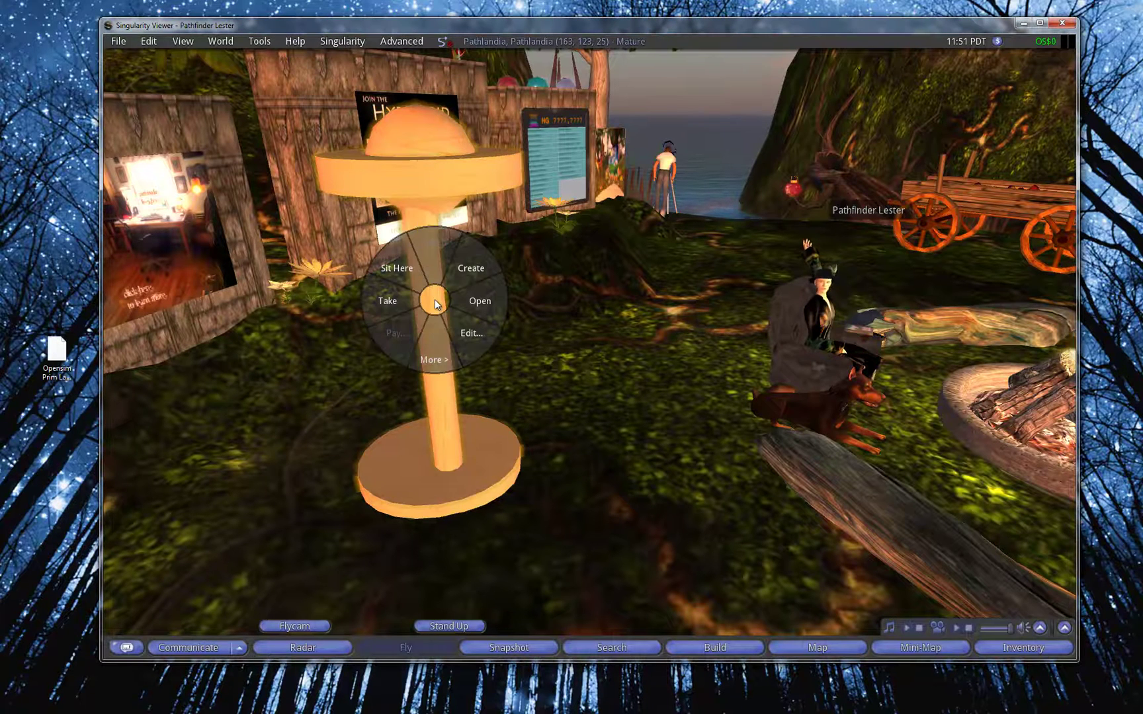
{"action": "left_click", "coordinate": [403, 307]}
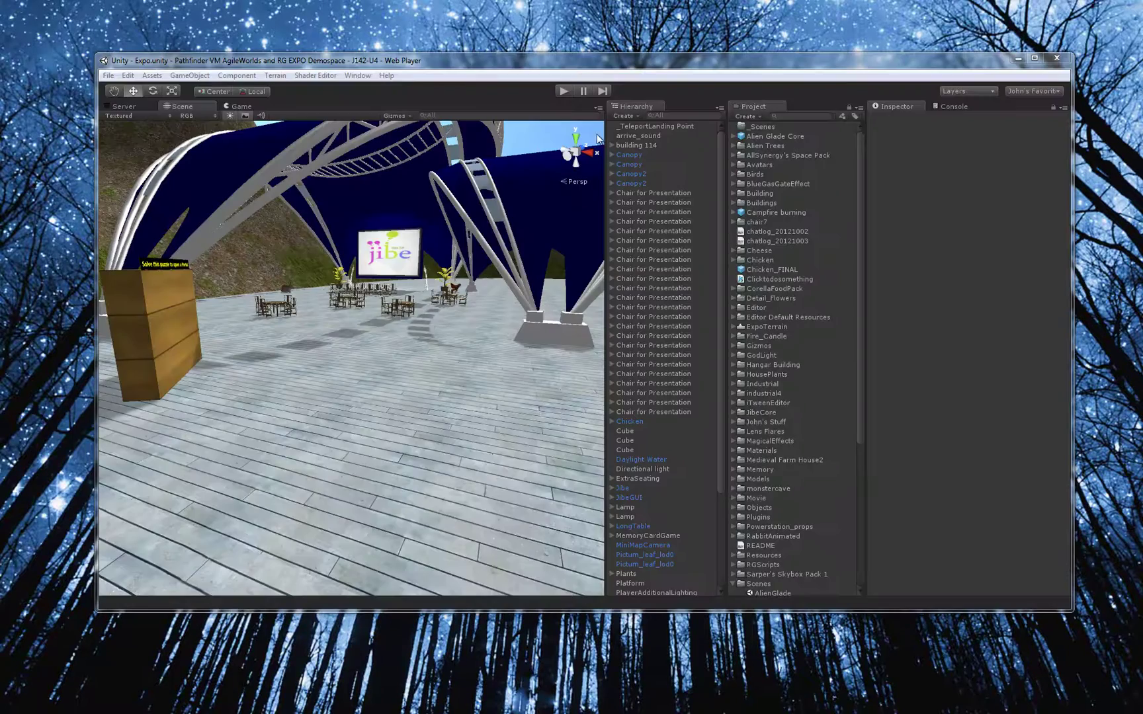
Switch to Unity and arrange its window and the lamp file so that both are accessible on the desktop
{"action": "left_click_drag", "start_coordinate": [395, 64], "coordinate": [675, 156]}
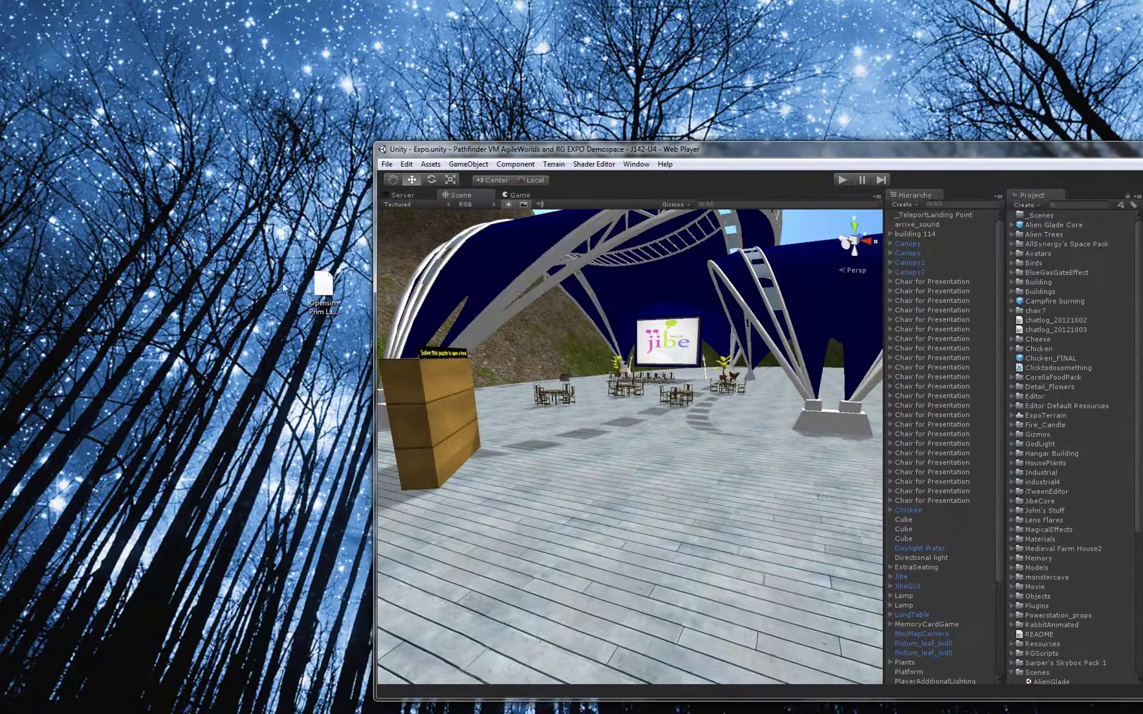
{"action": "left_click_drag", "start_coordinate": [323, 285], "coordinate": [94, 323]}
{"action": "left_click_drag", "start_coordinate": [566, 148], "coordinate": [362, 25]}
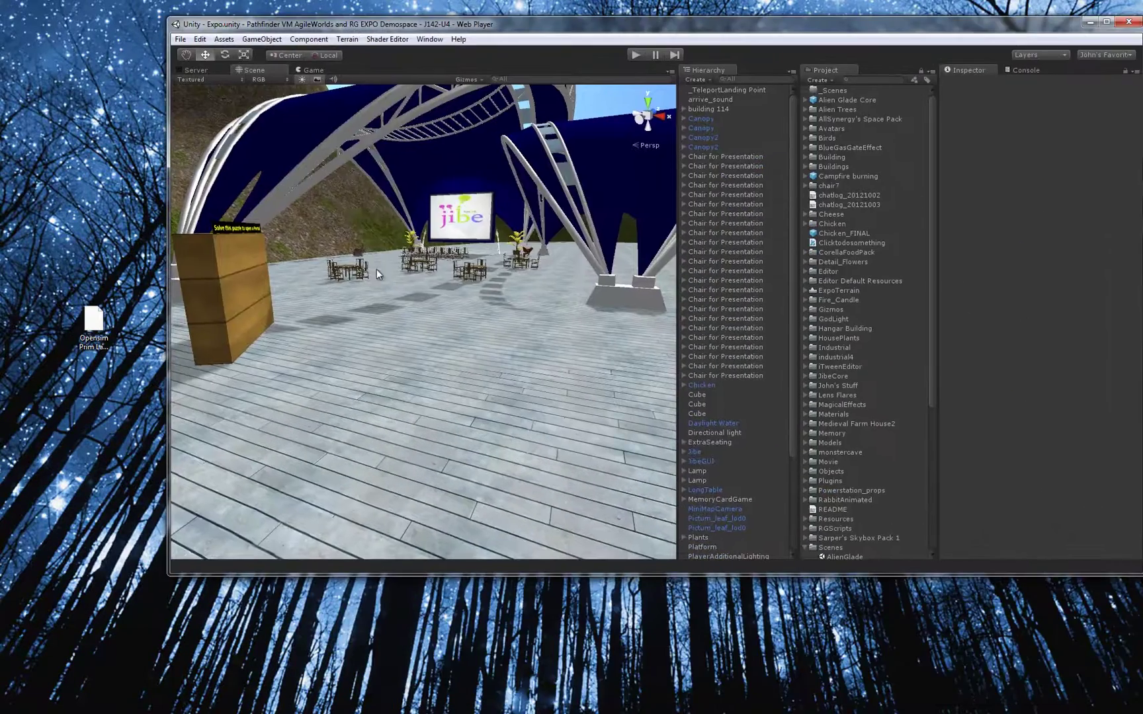
{"action": "mouse_move", "coordinate": [455, 316]}
{"action": "left_mouse_down", "text": "alt"}
{"action": "mouse_move", "coordinate": [471, 309]}
{"action": "mouse_move", "coordinate": [438, 308]}
{"action": "left_mouse_up", "text": "alt"}
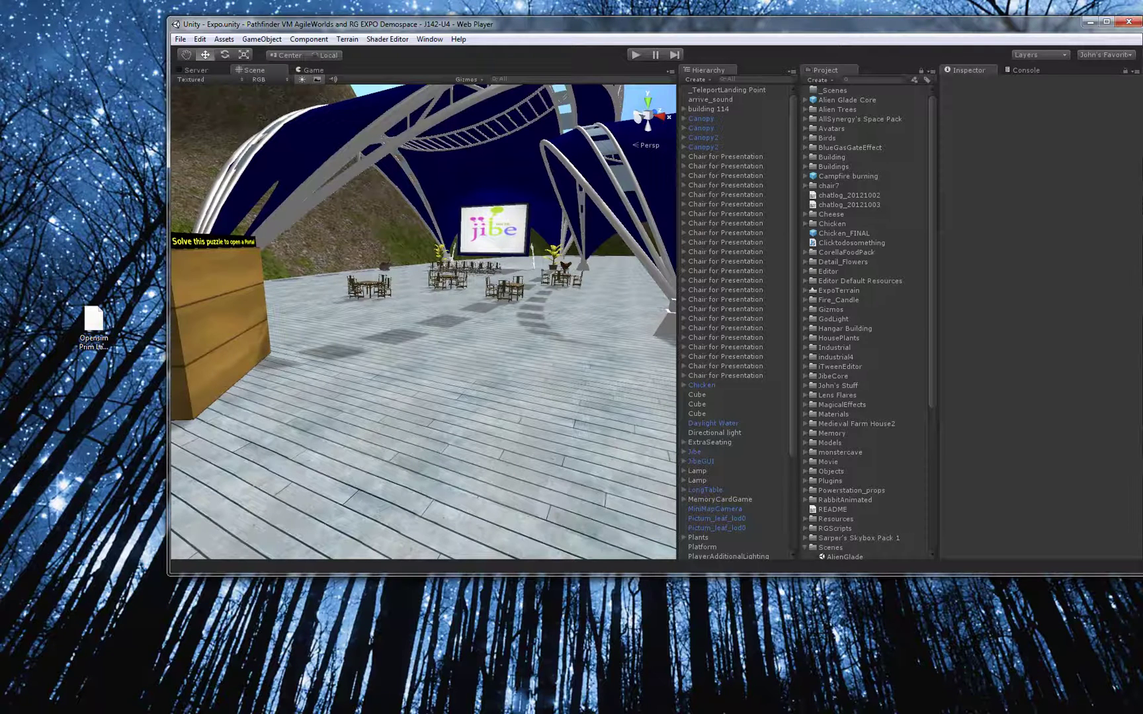
Switch to the browser and examine the "What is Jibe?" page on the ReactionGrid website
{"action": "mouse_move", "coordinate": [599, 713]}
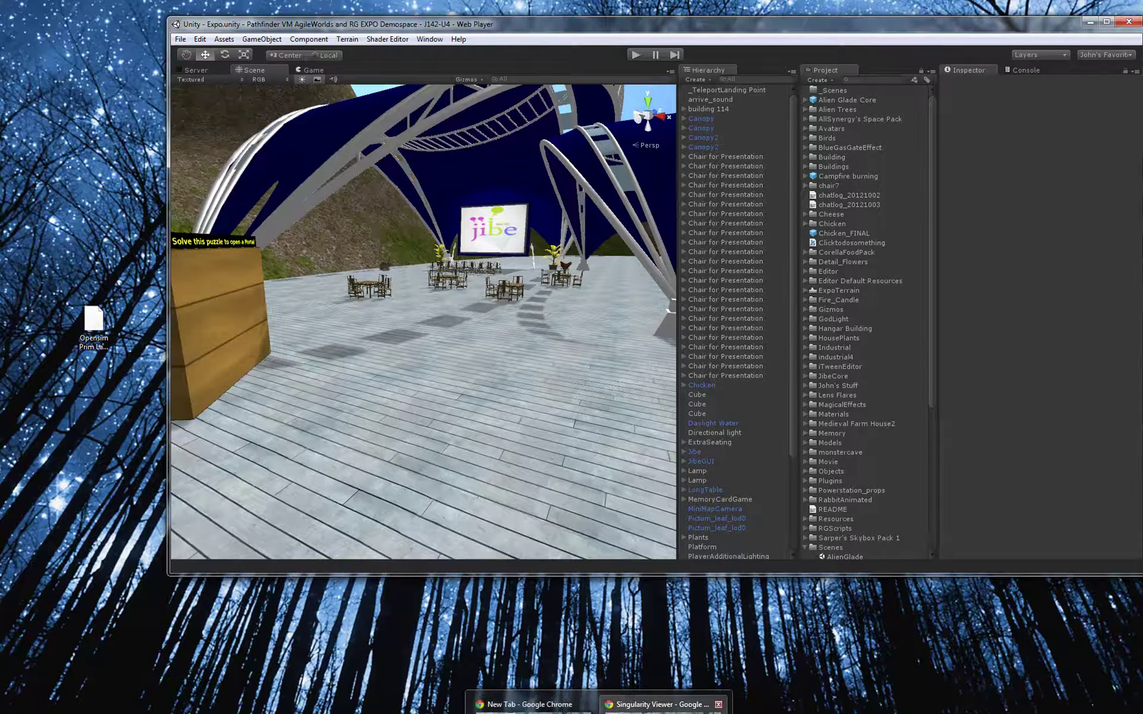
{"action": "left_click", "coordinate": [662, 704]}
{"action": "left_click", "coordinate": [202, 29]}
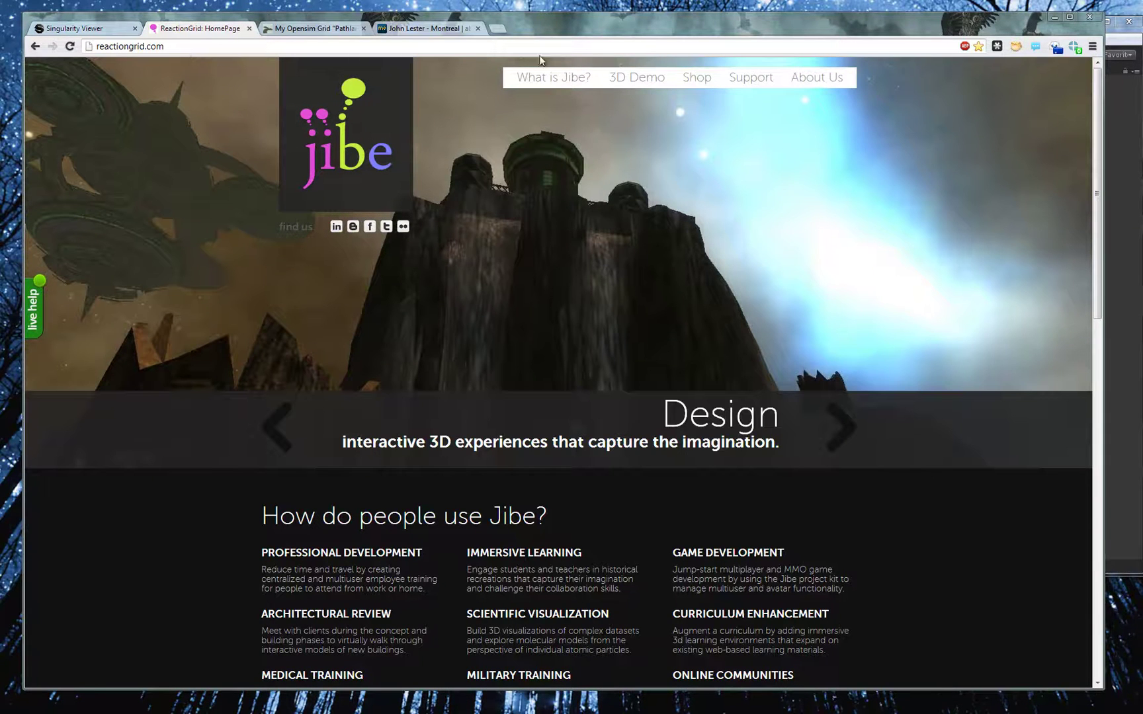
{"action": "left_click", "coordinate": [555, 80]}
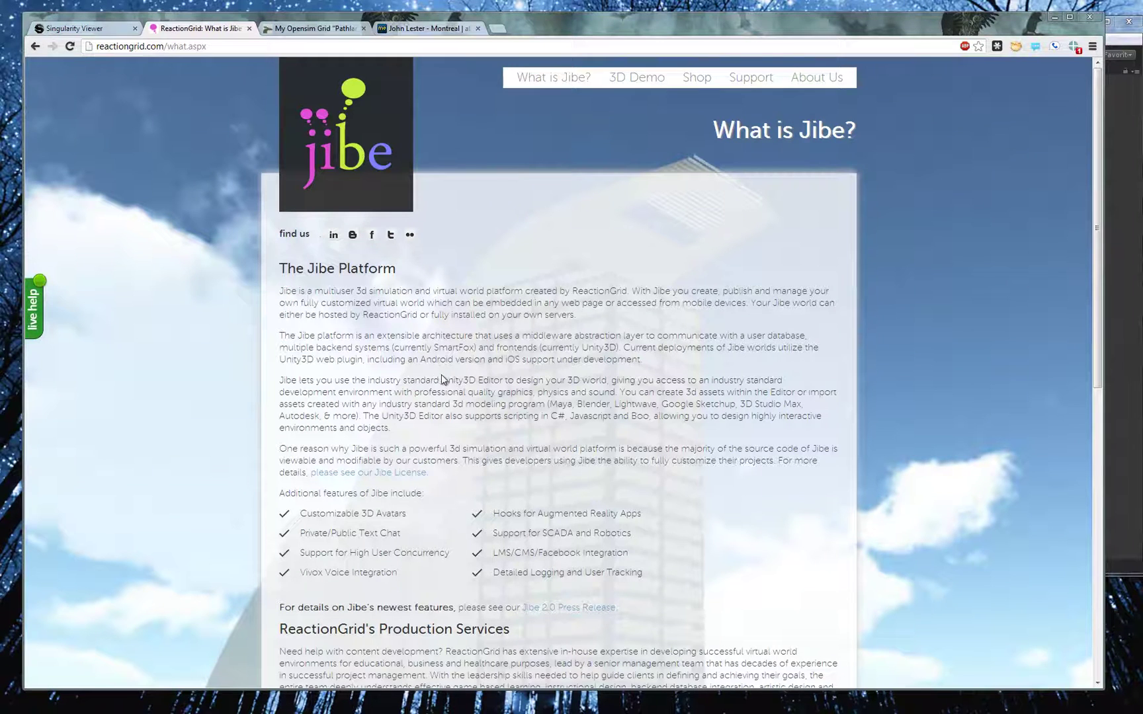
{"action": "left_click_drag", "start_coordinate": [442, 376], "coordinate": [477, 375]}
{"action": "scroll", "coordinate": [488, 302], "scroll_direction": "down", "scroll_amount": 5}
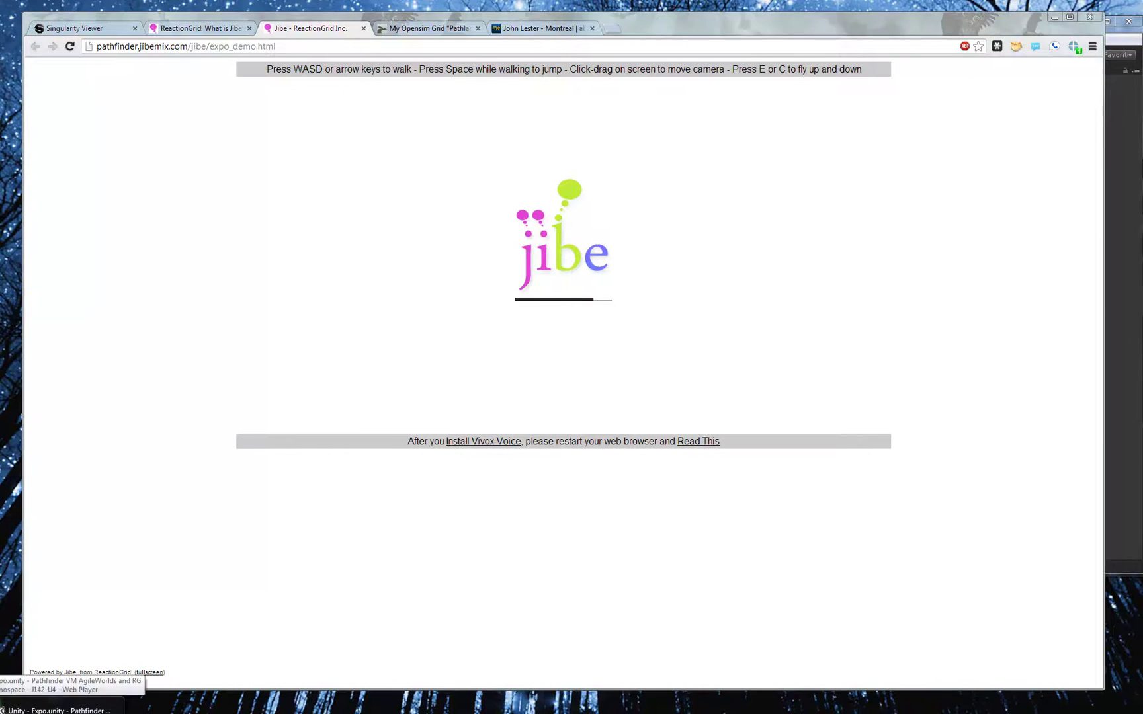
Enter the Jibe expo demo world in the browser and walk the avatar around to view the puzzle wall and canopy
{"action": "key", "text": "alt+Tab"}
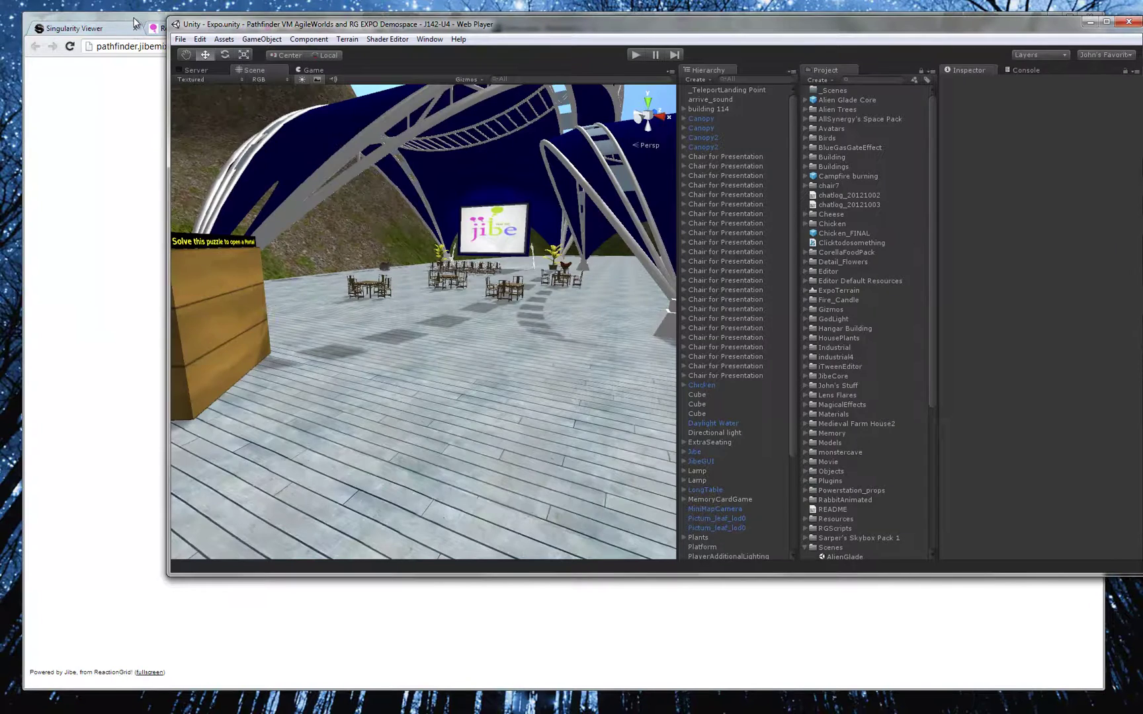
{"action": "key", "text": "alt+Tab"}
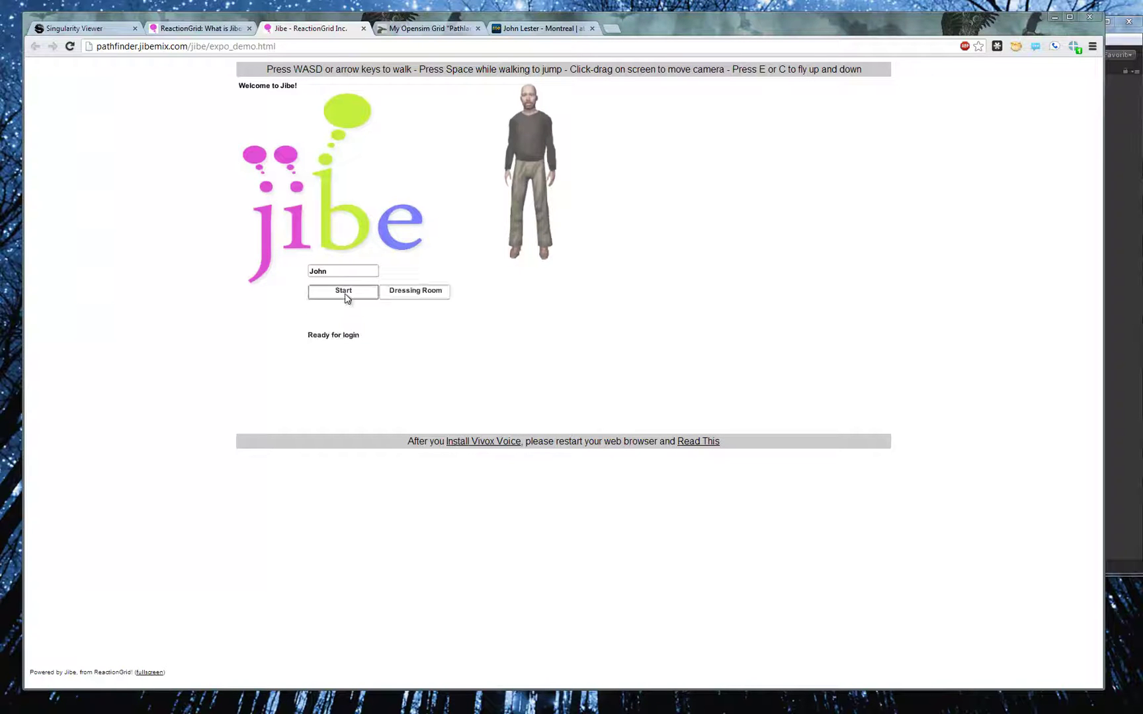
{"action": "left_click", "coordinate": [344, 292]}
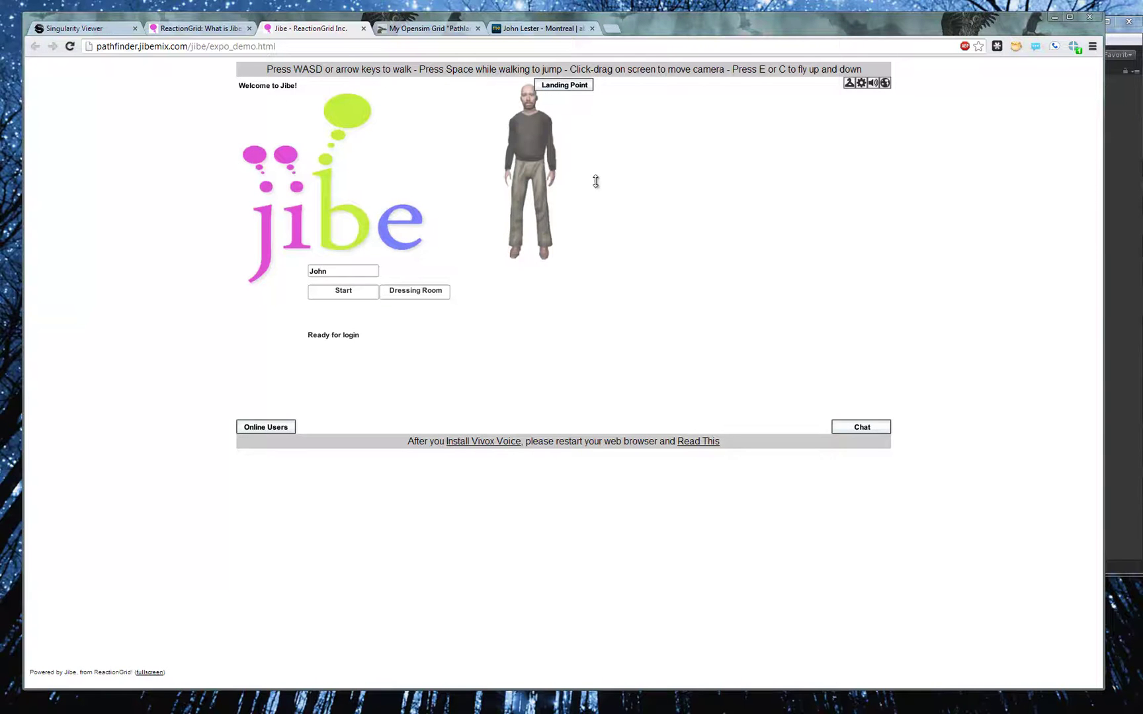
{"action": "key", "text": "Left"}
{"action": "key", "text": "Left"}
{"action": "key", "text": "Up"}
{"action": "key", "text": "Right"}
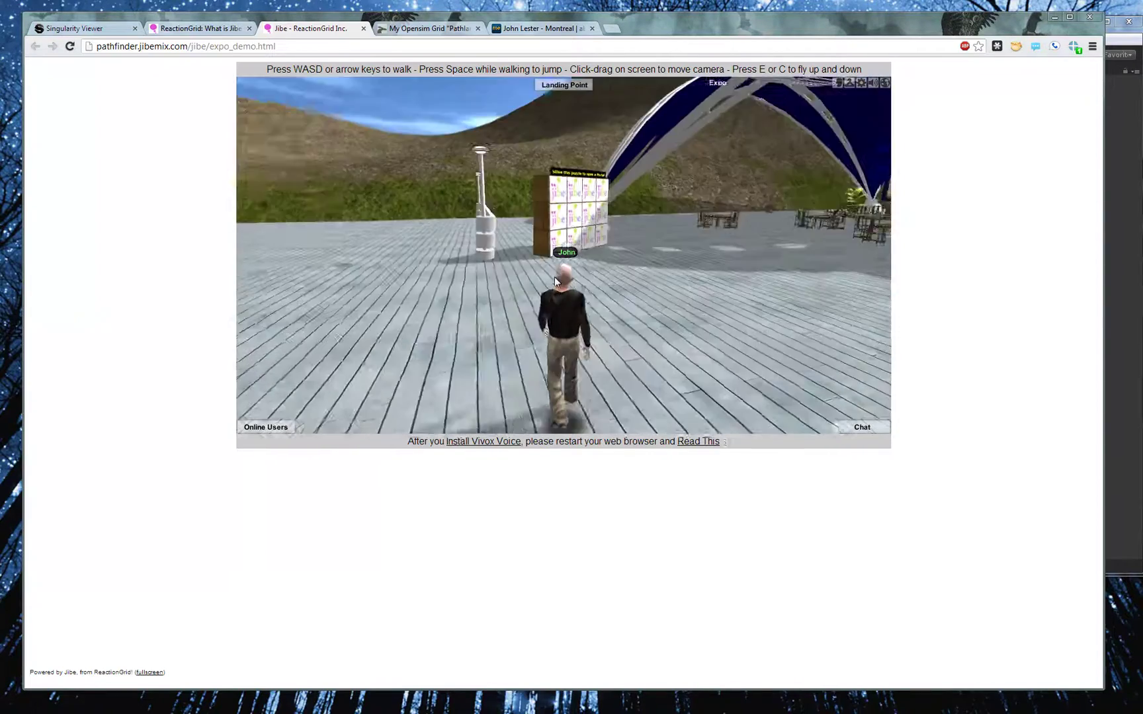
{"action": "key", "text": "Left"}
{"action": "mouse_move", "coordinate": [560, 283]}
{"action": "left_mouse_down"}
{"action": "mouse_move", "coordinate": [637, 268]}
{"action": "mouse_move", "coordinate": [557, 281]}
{"action": "mouse_move", "coordinate": [566, 286]}
{"action": "left_mouse_up"}
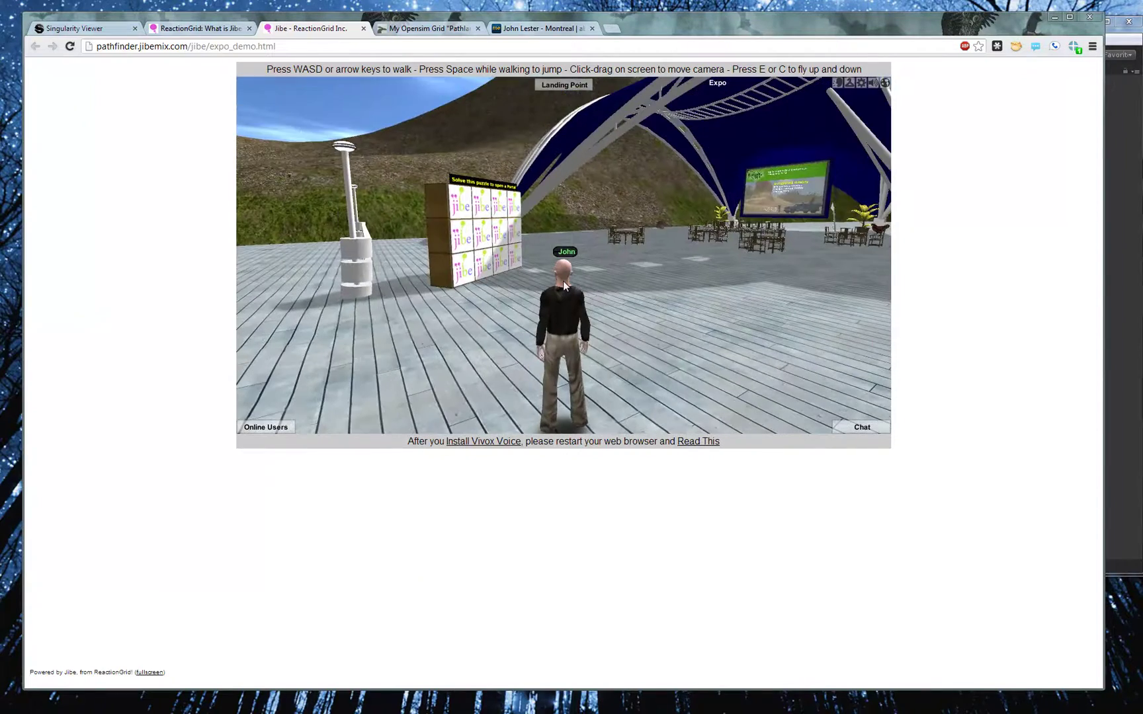
Minimize the browser, reposition the Unity window beside the lamp file and turn the scene view toward the puzzle block
{"action": "left_click", "coordinate": [1055, 16]}
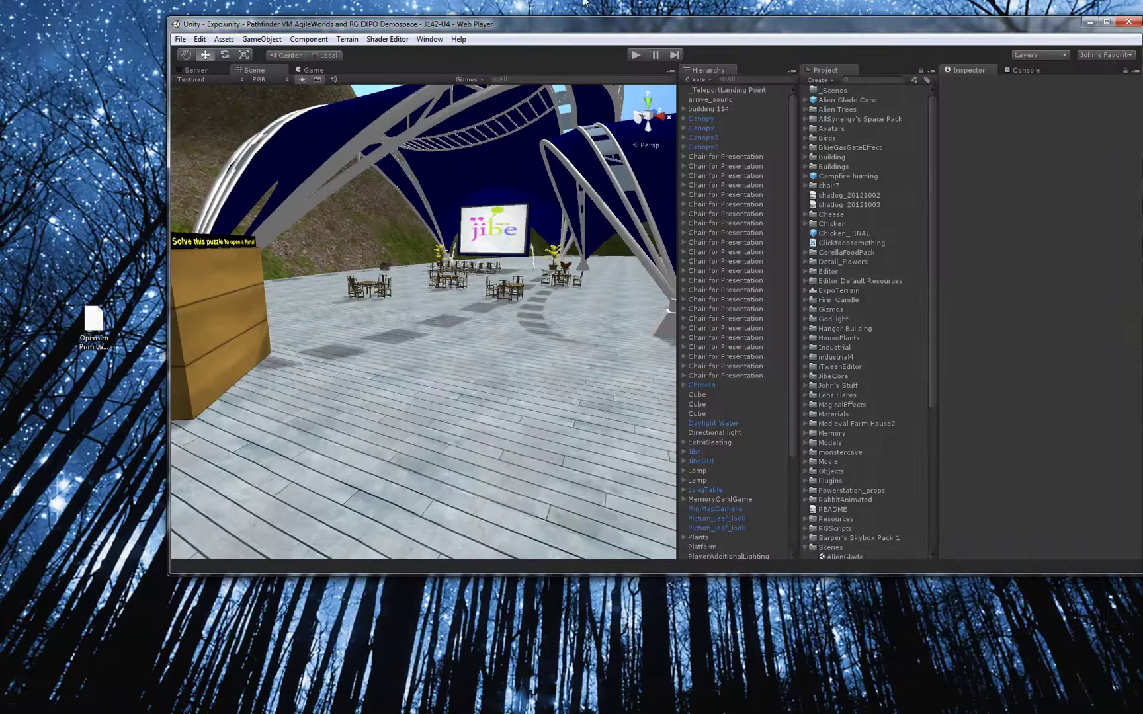
{"action": "left_click_drag", "start_coordinate": [582, 27], "coordinate": [574, 55]}
{"action": "right_click_drag", "start_coordinate": [454, 370], "coordinate": [353, 390]}
{"action": "left_click", "coordinate": [94, 328]}
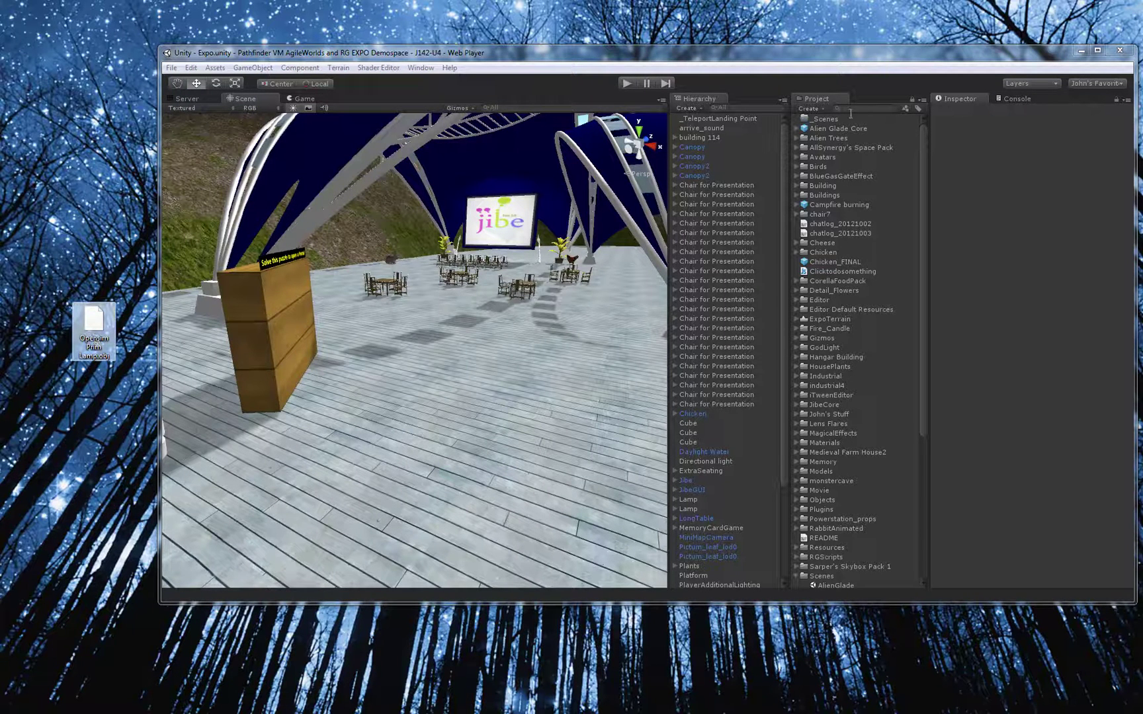
Create a project folder named with the creator's first name in possessive form followed by "Prim Lamp"
{"action": "left_click", "coordinate": [818, 109]}
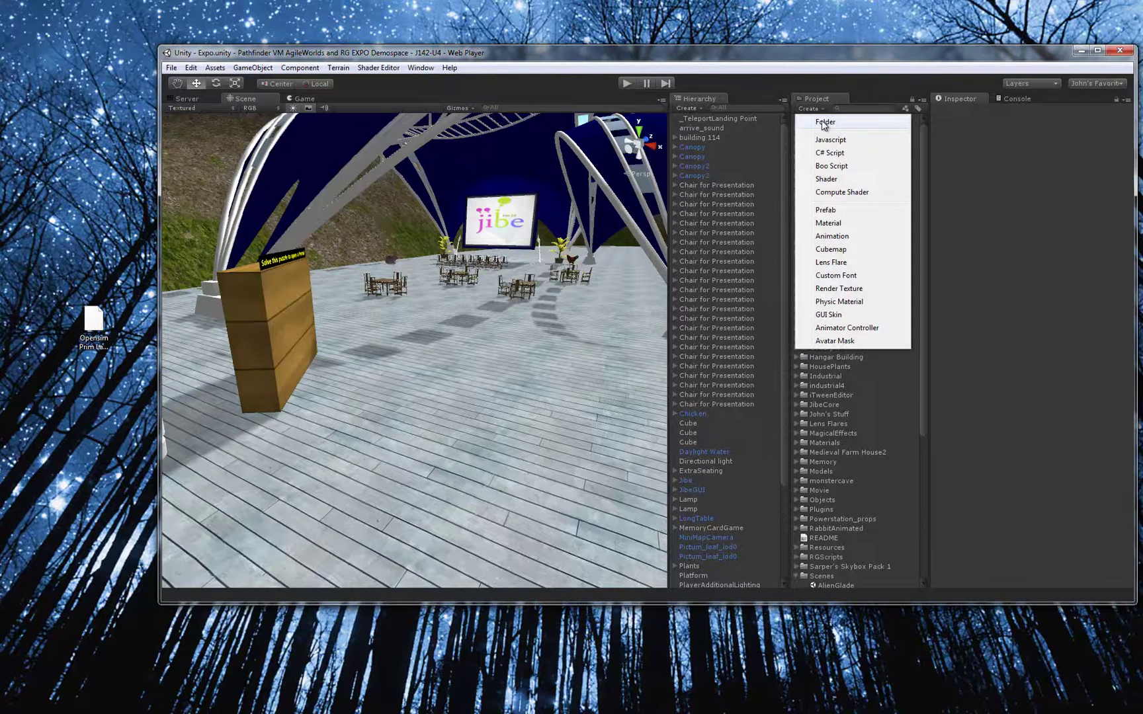
{"action": "left_click", "coordinate": [824, 122]}
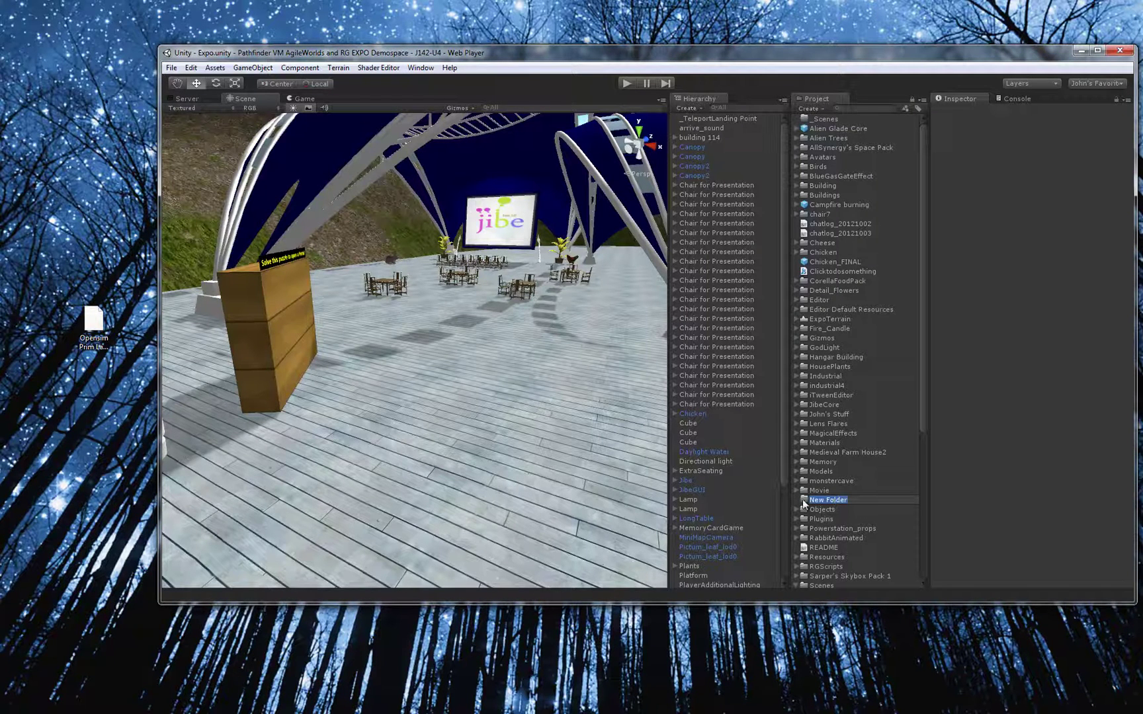
{"action": "type", "text": "s Prim Lamp"}
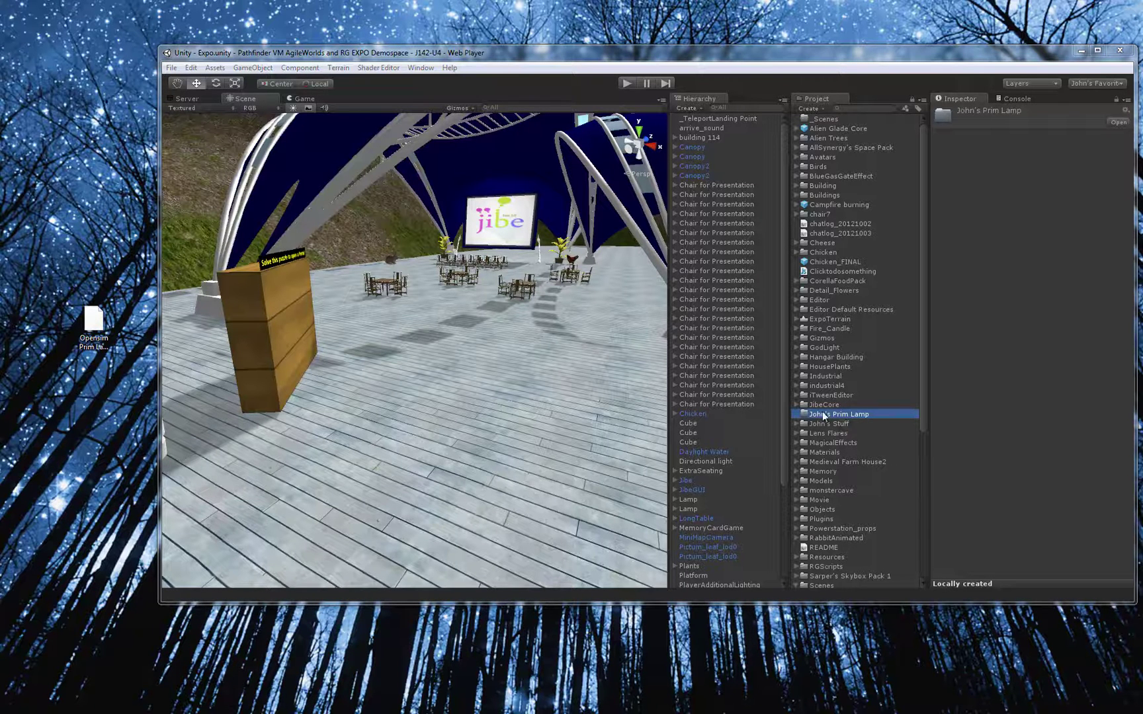
{"action": "left_click", "coordinate": [828, 413]}
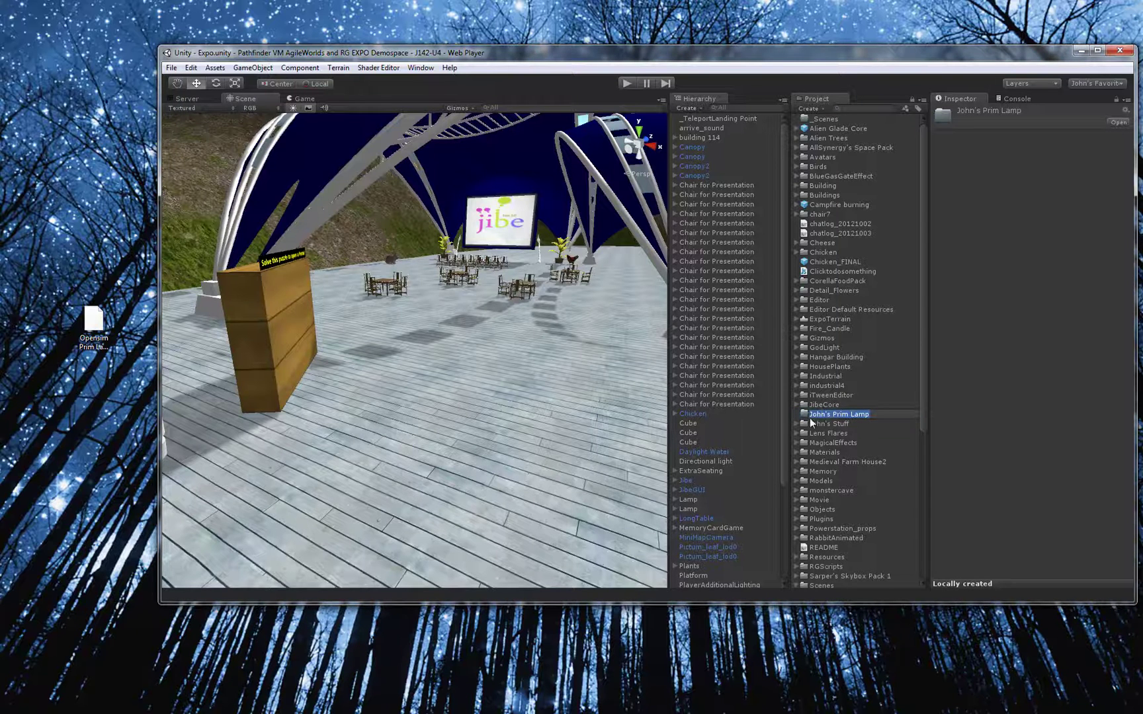
Import Opensim Prim Lamp.obj from the desktop into the new lamp folder and show the imported model's import settings
{"action": "left_click", "coordinate": [103, 324]}
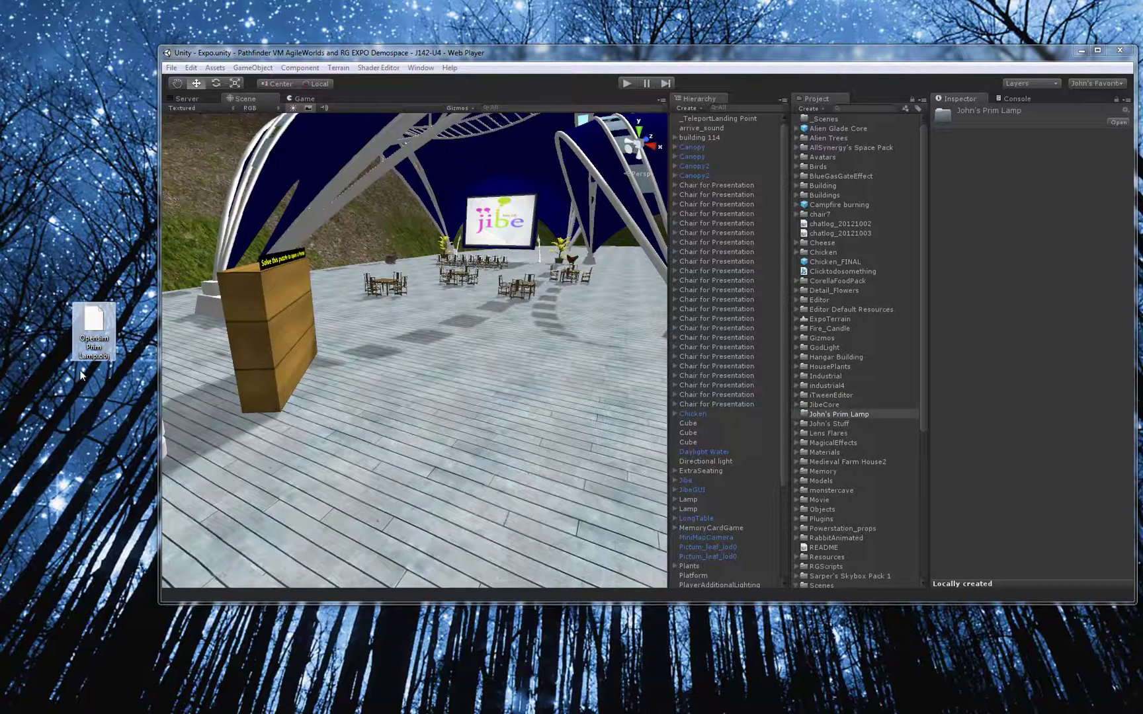
{"action": "left_click_drag", "start_coordinate": [95, 322], "coordinate": [839, 418]}
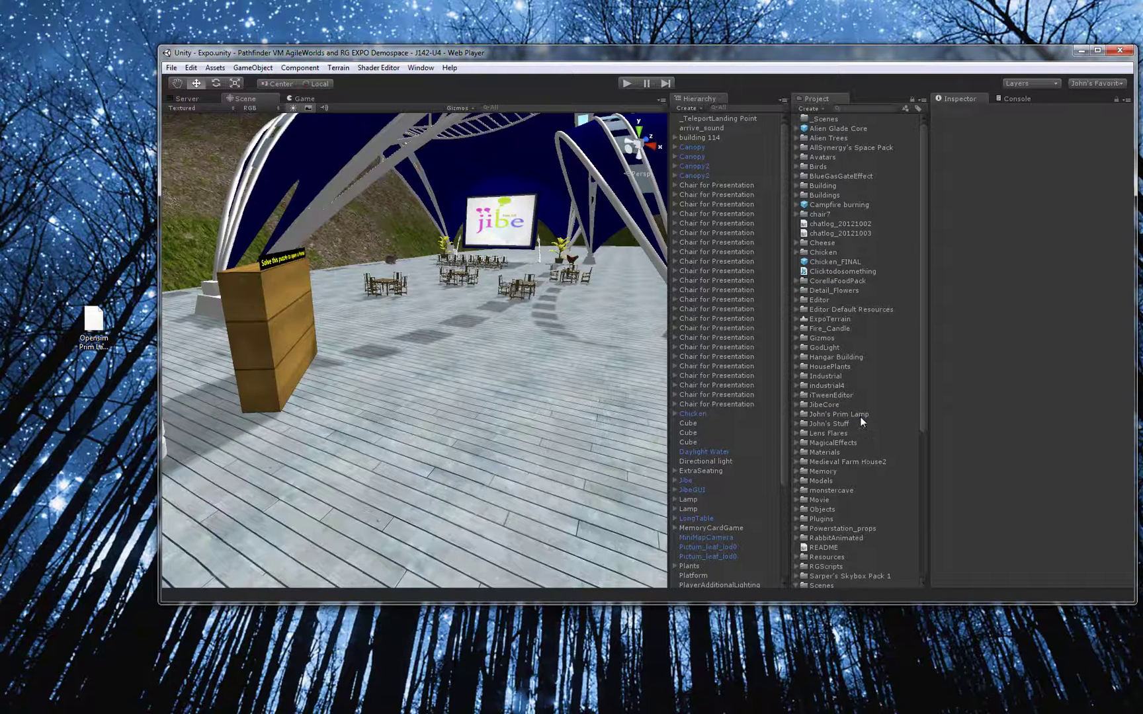
{"action": "left_click", "coordinate": [797, 415]}
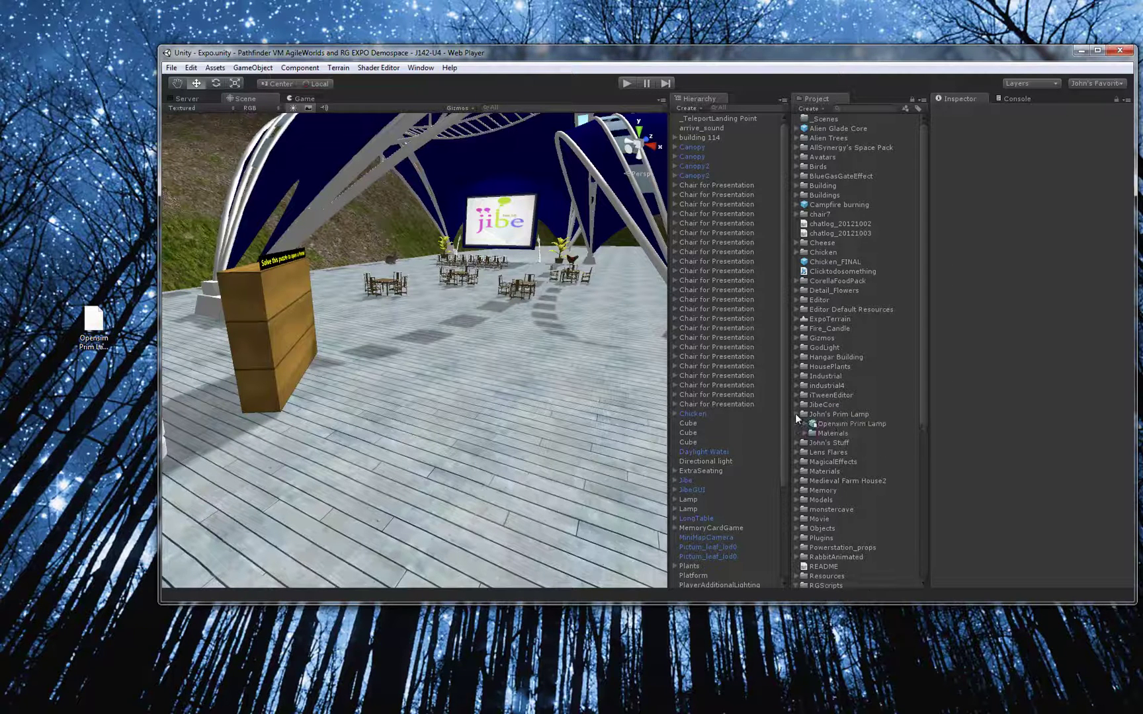
{"action": "left_click", "coordinate": [845, 424]}
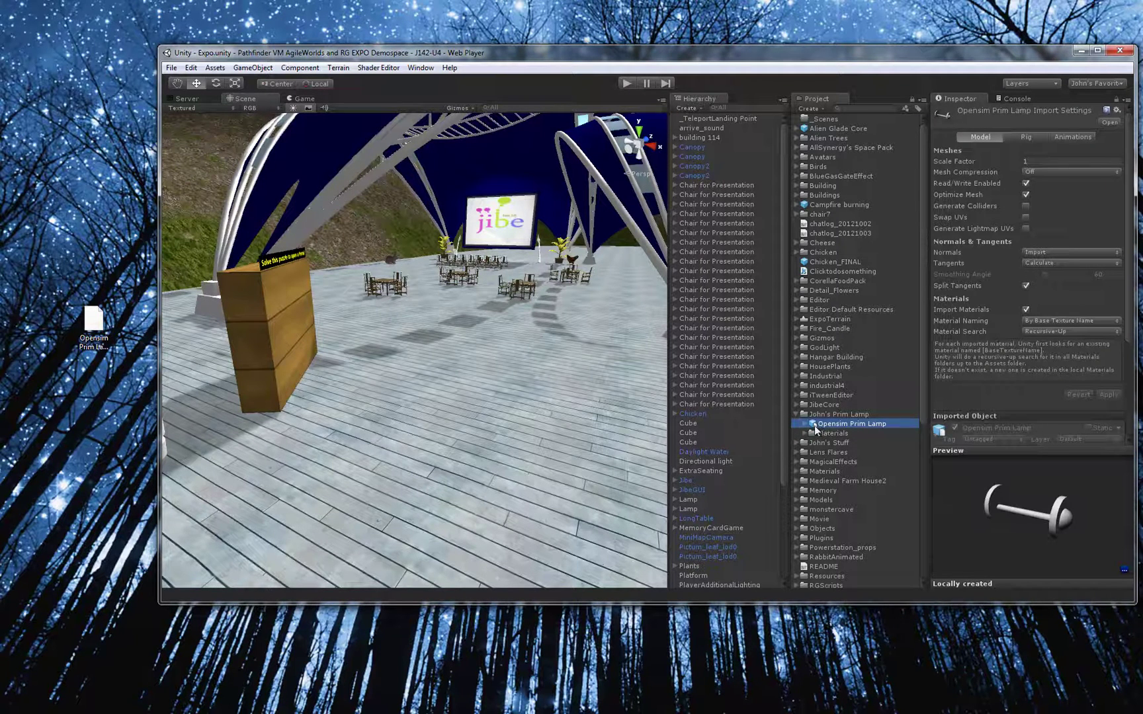
Turn the imported lamp model around in its preview and examine the defaultMat material that came with it
{"action": "left_click", "coordinate": [1028, 515]}
{"action": "left_click_drag", "start_coordinate": [1027, 515], "coordinate": [987, 464]}
{"action": "mouse_move", "coordinate": [1027, 520]}
{"action": "left_mouse_down"}
{"action": "mouse_move", "coordinate": [1009, 480]}
{"action": "mouse_move", "coordinate": [1033, 477]}
{"action": "mouse_move", "coordinate": [1020, 496]}
{"action": "left_mouse_up"}
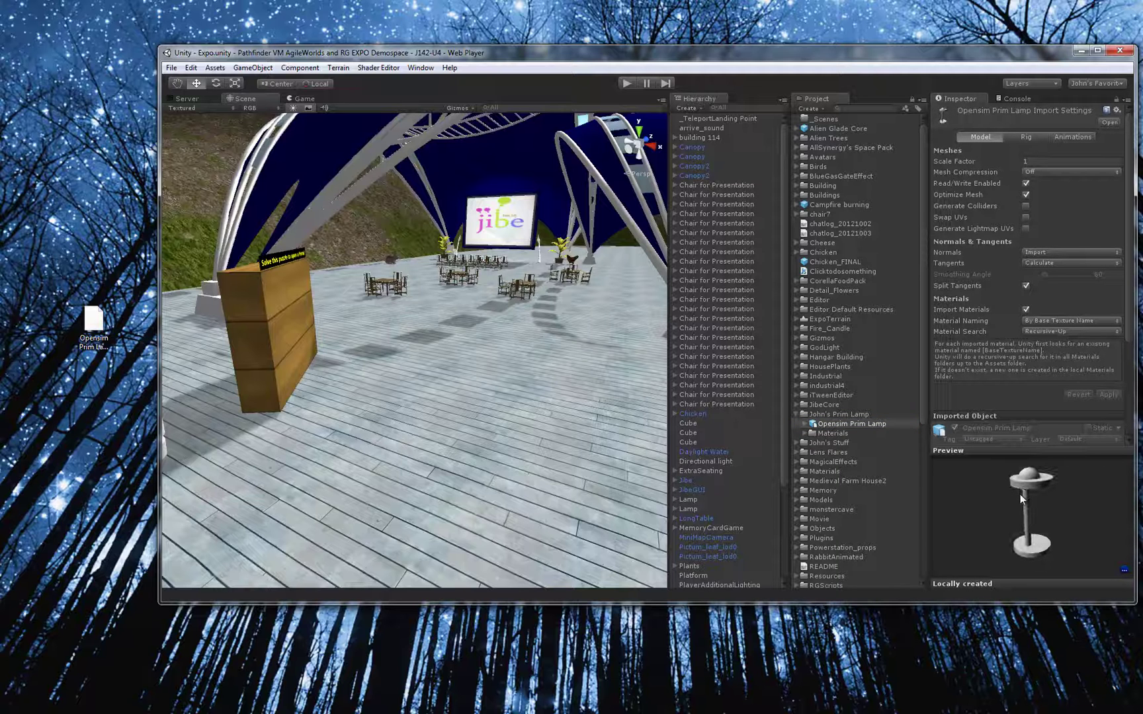
{"action": "left_click", "coordinate": [805, 433]}
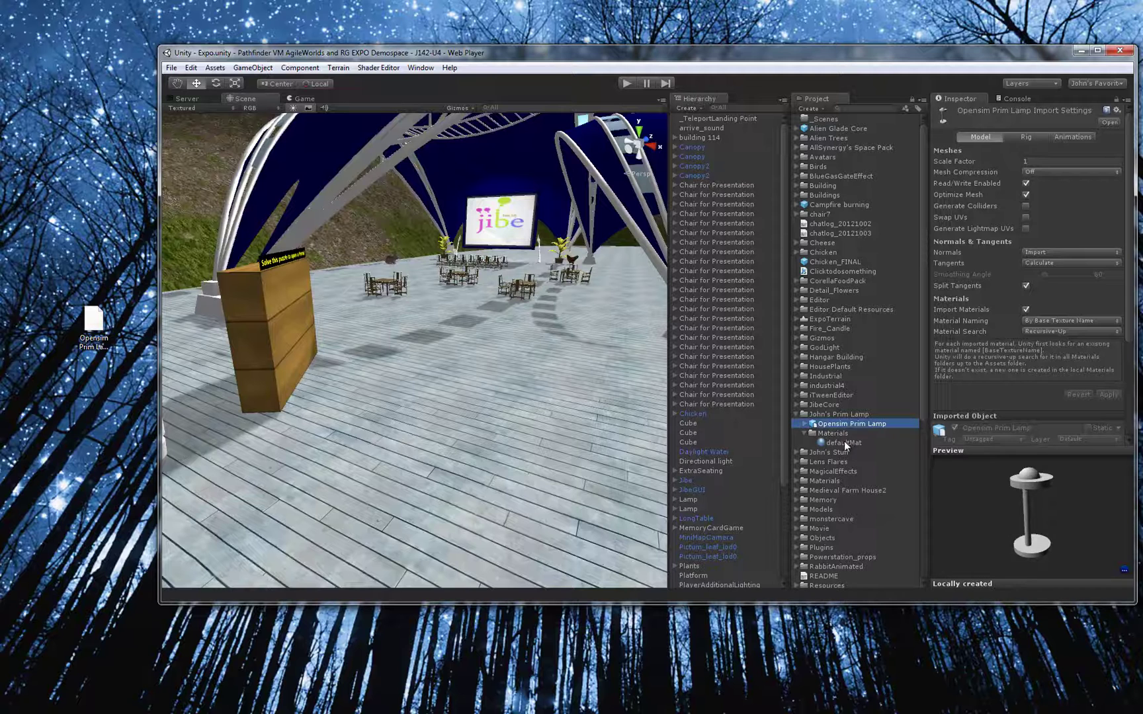
{"action": "left_click", "coordinate": [844, 444]}
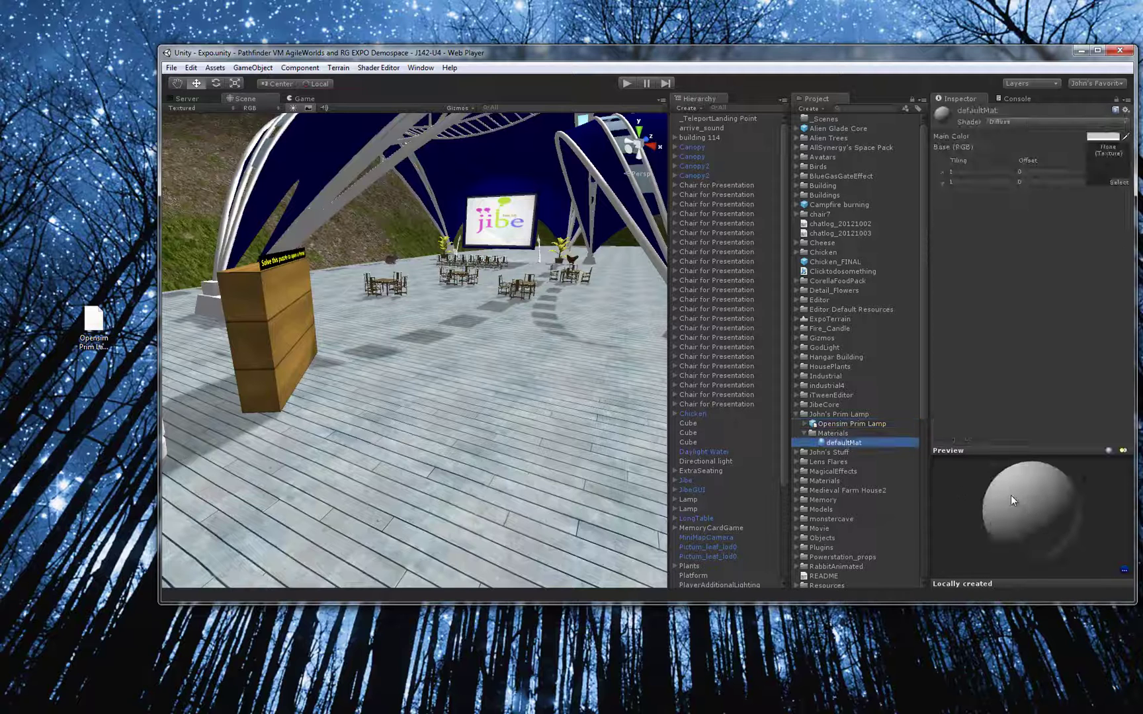
Place the Opensim Prim Lamp model in the scene on the deck near the puzzle block
{"action": "left_click", "coordinate": [844, 424]}
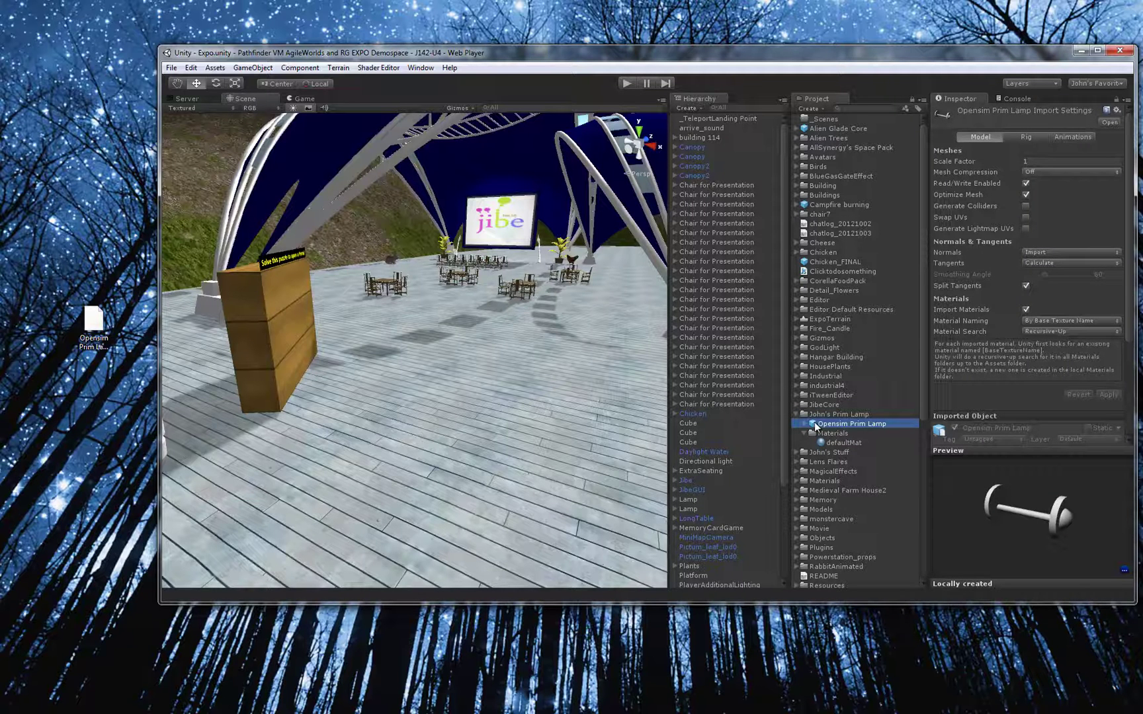
{"action": "left_click_drag", "start_coordinate": [815, 427], "coordinate": [481, 401]}
{"action": "left_click_drag", "start_coordinate": [555, 400], "coordinate": [347, 428], "text": "alt"}
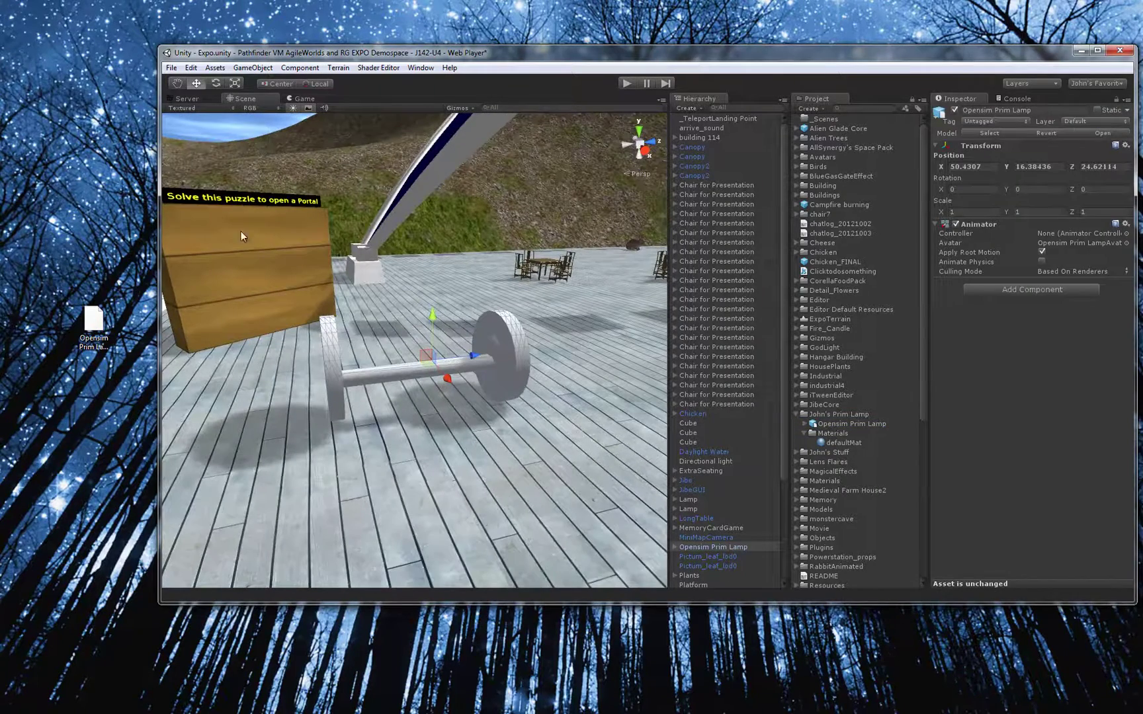
Rotate the lamp upright, lower it onto the deck and set its X rotation to -90
{"action": "left_click", "coordinate": [217, 82]}
{"action": "left_click_drag", "start_coordinate": [446, 316], "coordinate": [305, 323]}
{"action": "left_click", "coordinate": [197, 82]}
{"action": "left_click_drag", "start_coordinate": [430, 337], "coordinate": [625, 375]}
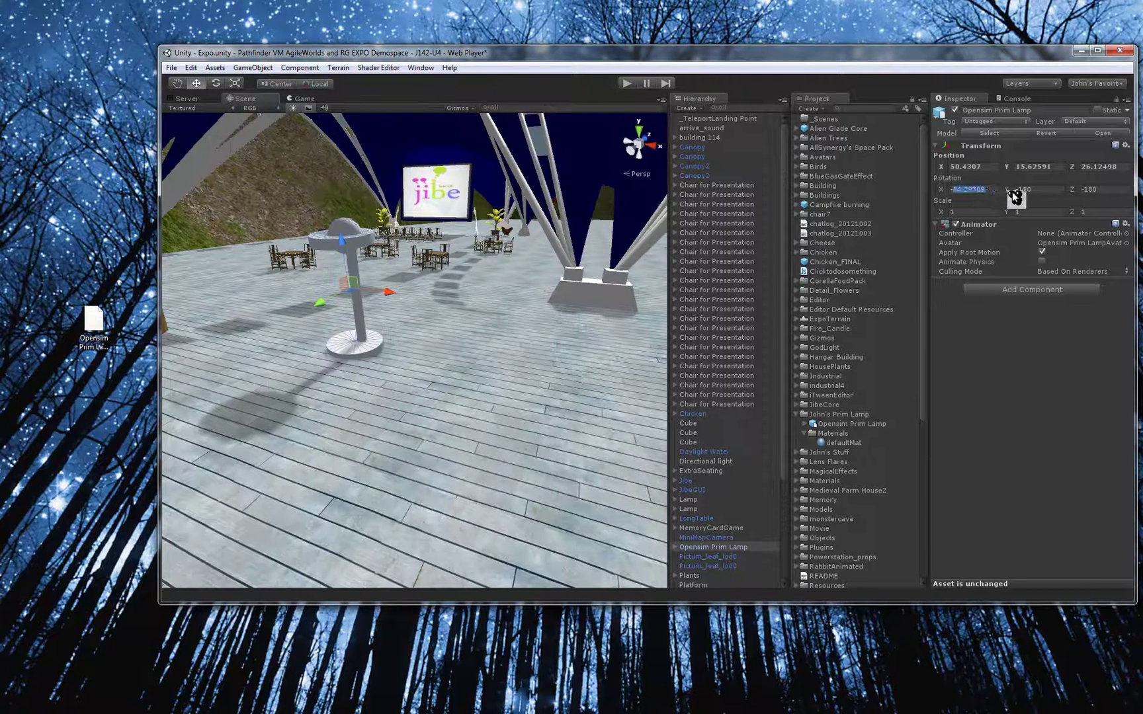
{"action": "type", "text": "-9"}
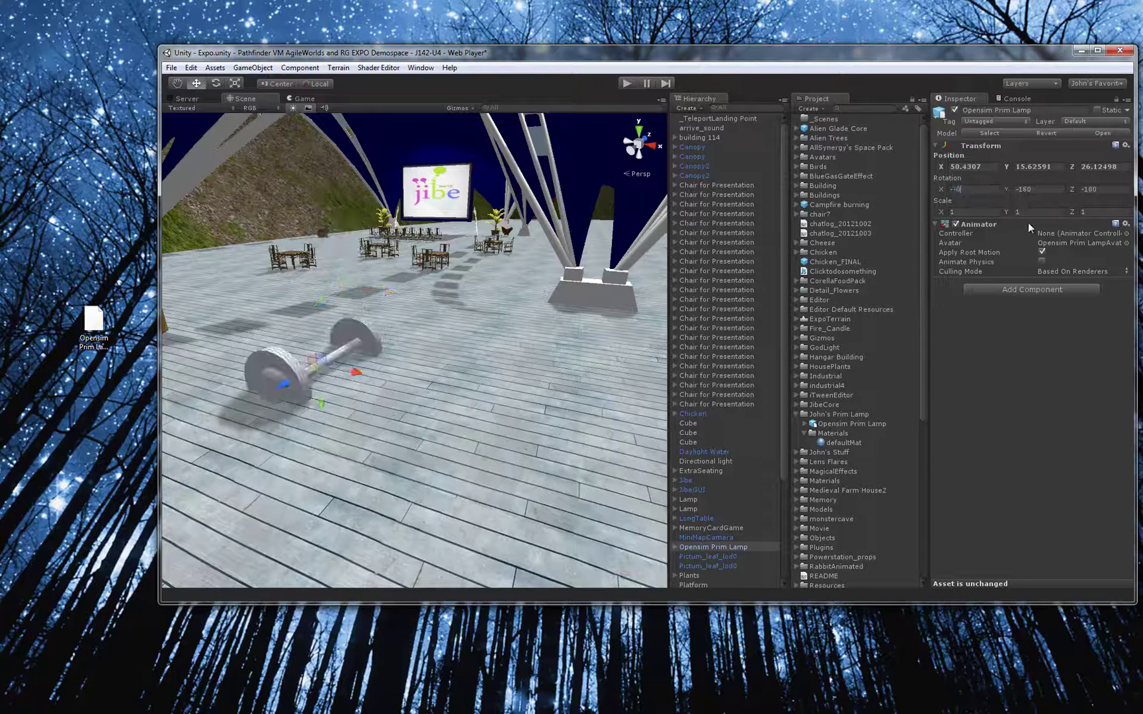
{"action": "type", "text": "0"}
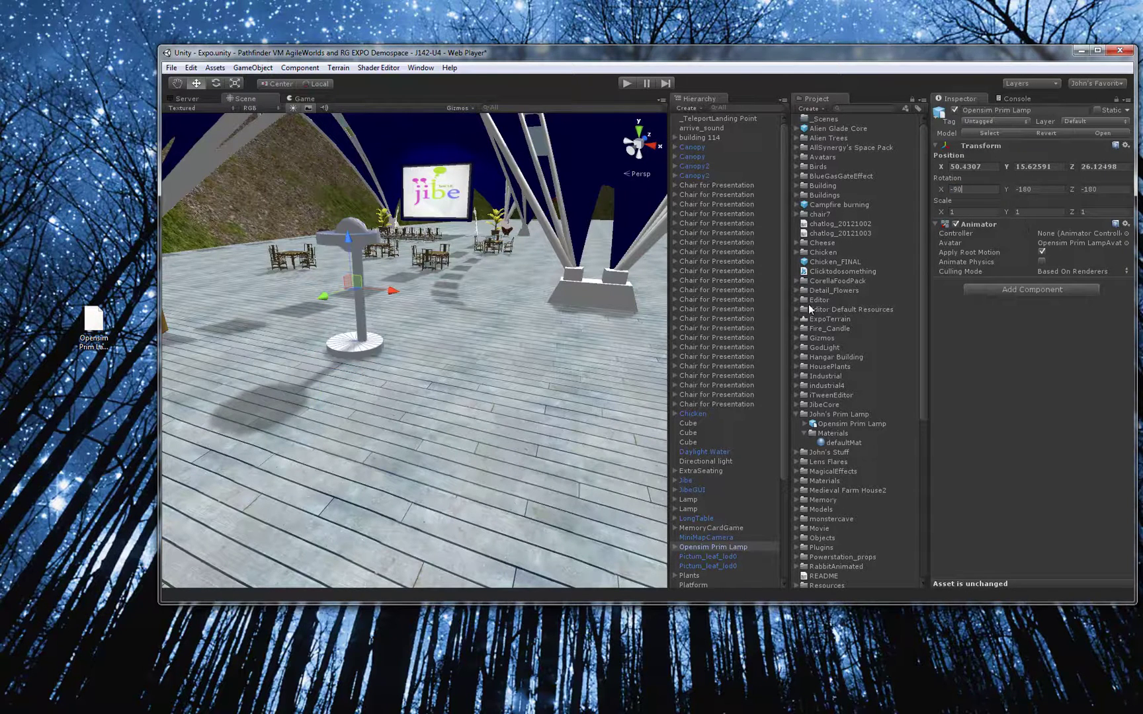
Move the lamp across the deck beside the canopy support, to about X 60.3, Y 15.55, Z 33.0
{"action": "mouse_move", "coordinate": [408, 315]}
{"action": "right_mouse_down"}
{"action": "mouse_move", "coordinate": [429, 309]}
{"action": "mouse_move", "coordinate": [424, 321]}
{"action": "right_mouse_up"}
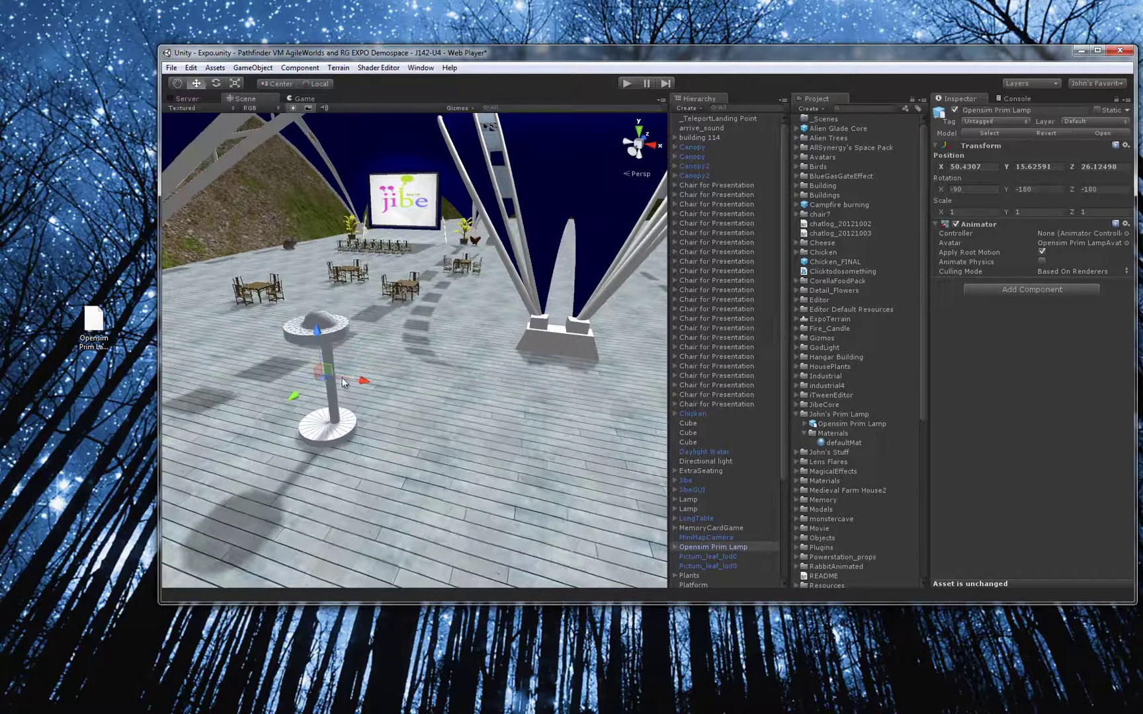
{"action": "left_click_drag", "start_coordinate": [325, 377], "coordinate": [572, 288]}
{"action": "key", "text": "d"}
{"action": "right_click_drag", "start_coordinate": [562, 324], "coordinate": [594, 324]}
{"action": "left_click_drag", "start_coordinate": [390, 320], "coordinate": [481, 324]}
{"action": "left_click_drag", "start_coordinate": [444, 279], "coordinate": [449, 258]}
{"action": "left_click_drag", "start_coordinate": [451, 305], "coordinate": [465, 304], "text": "alt"}
{"action": "key", "text": "w"}
{"action": "right_click_drag", "start_coordinate": [465, 304], "coordinate": [427, 315]}
{"action": "key", "text": "e"}
{"action": "key", "text": "d"}
{"action": "key", "text": "q"}
{"action": "right_click_drag", "start_coordinate": [363, 346], "coordinate": [133, 349]}
{"action": "key", "text": "d"}
{"action": "left_click_drag", "start_coordinate": [134, 349], "coordinate": [327, 330], "text": "alt"}
{"action": "left_click_drag", "start_coordinate": [516, 326], "coordinate": [362, 336]}
Check the lamp's defaultMat material, search the project assets for "glass" and preview the glass texture
{"action": "left_click", "coordinate": [844, 444]}
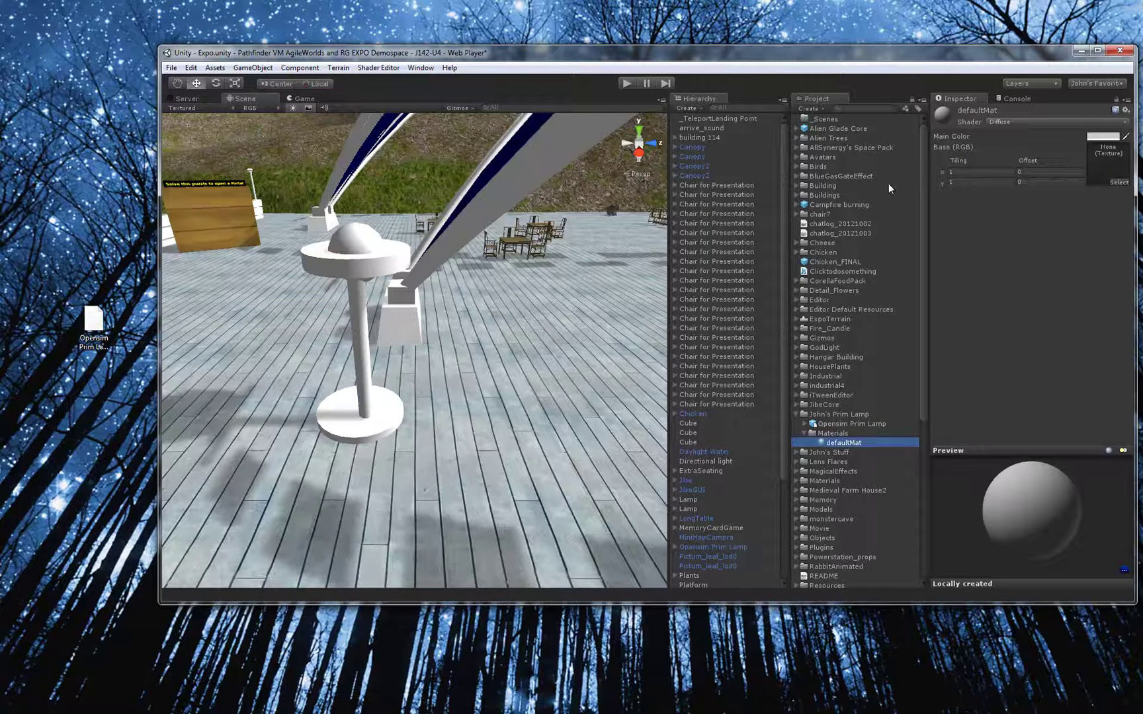
{"action": "left_click", "coordinate": [881, 110]}
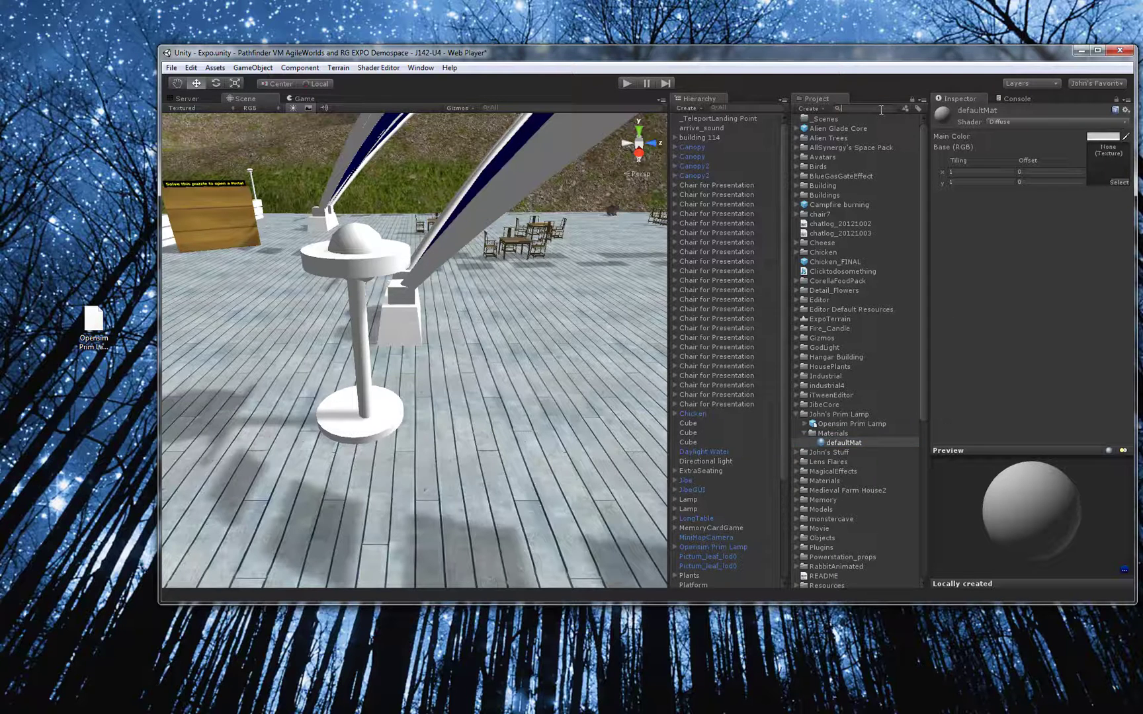
{"action": "type", "text": "glass"}
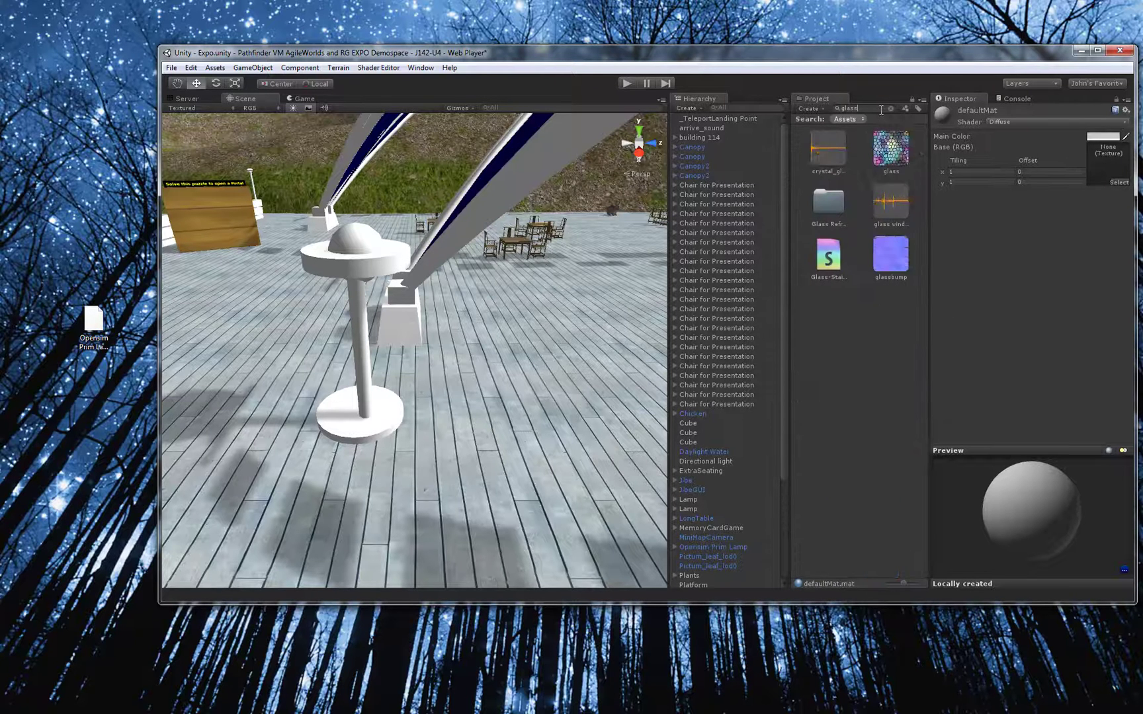
{"action": "left_click", "coordinate": [892, 152]}
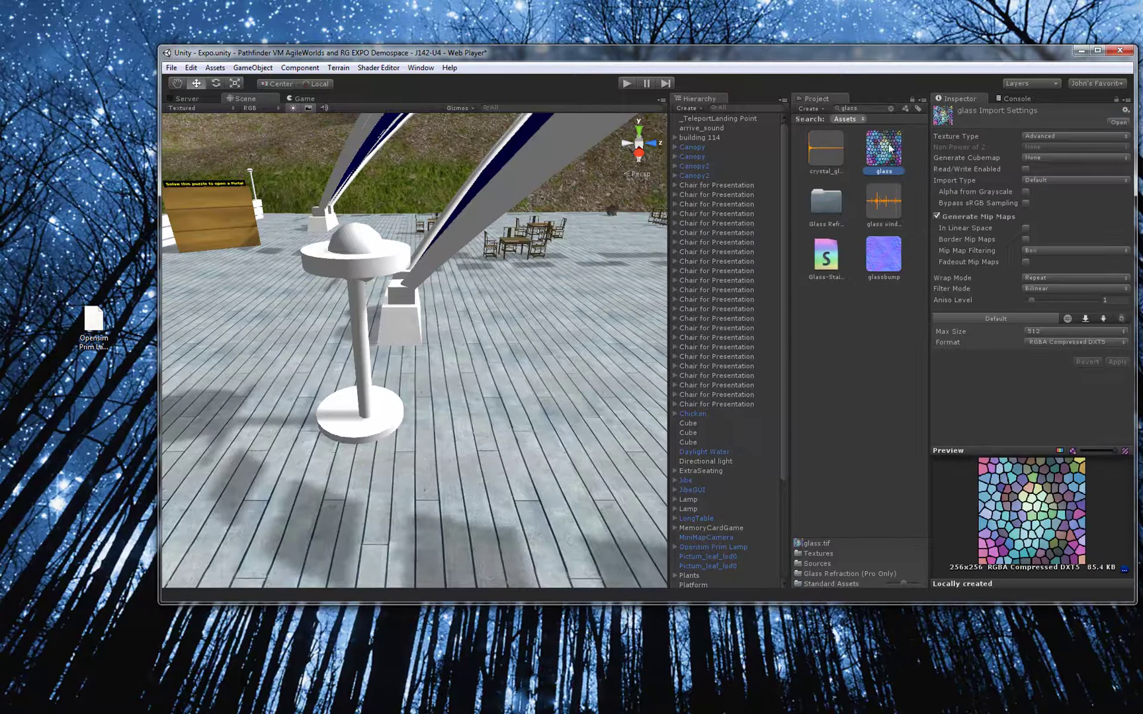
Apply the glass texture as the base map of the material on the lamp's default child mesh
{"action": "left_click", "coordinate": [350, 277]}
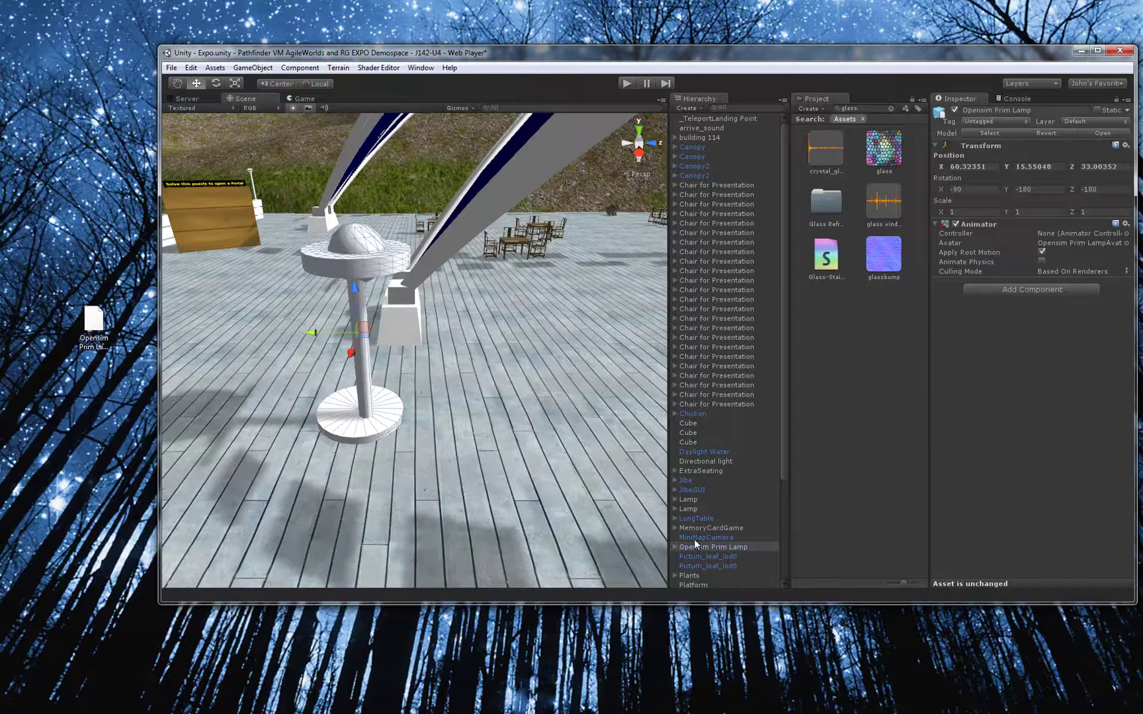
{"action": "left_click_drag", "start_coordinate": [784, 440], "coordinate": [814, 491]}
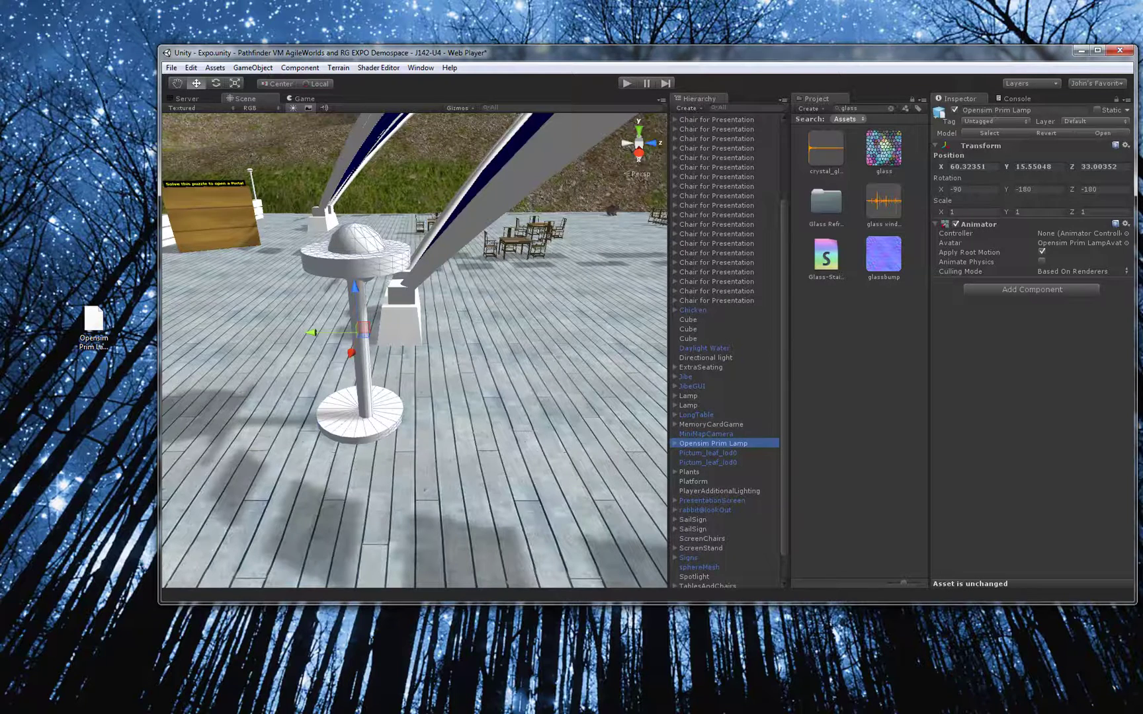
{"action": "left_click", "coordinate": [675, 443]}
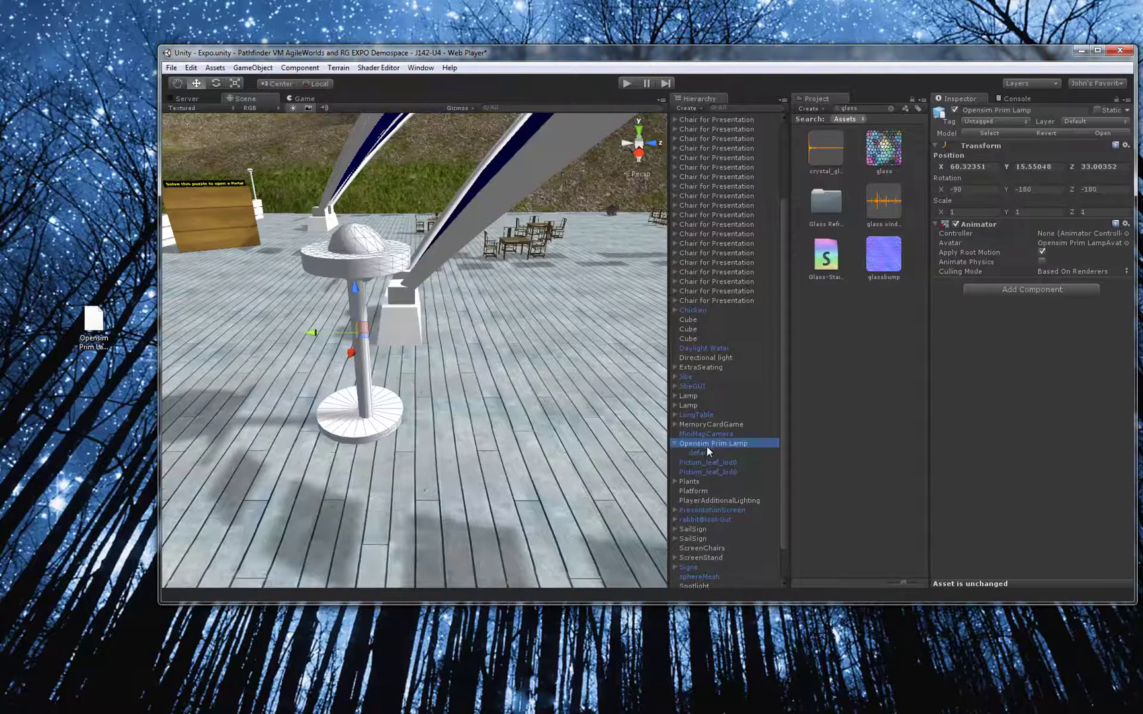
{"action": "left_click", "coordinate": [707, 453]}
{"action": "left_click", "coordinate": [708, 446]}
{"action": "left_click", "coordinate": [709, 453]}
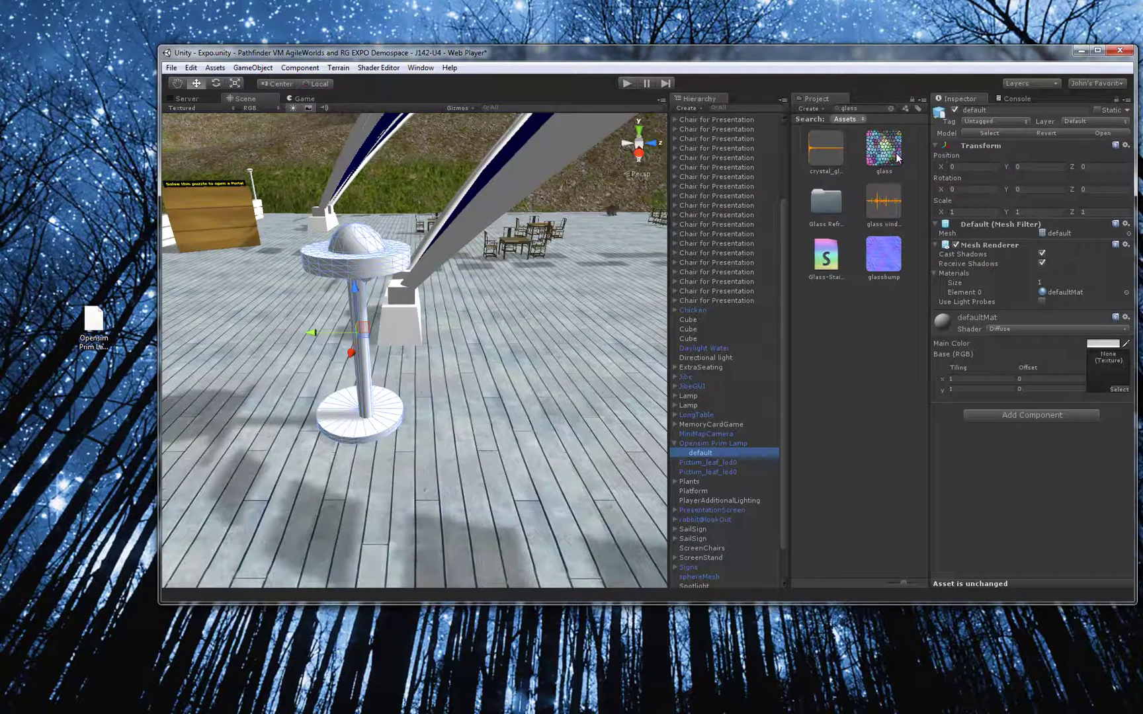
{"action": "left_click_drag", "start_coordinate": [884, 149], "coordinate": [1103, 377]}
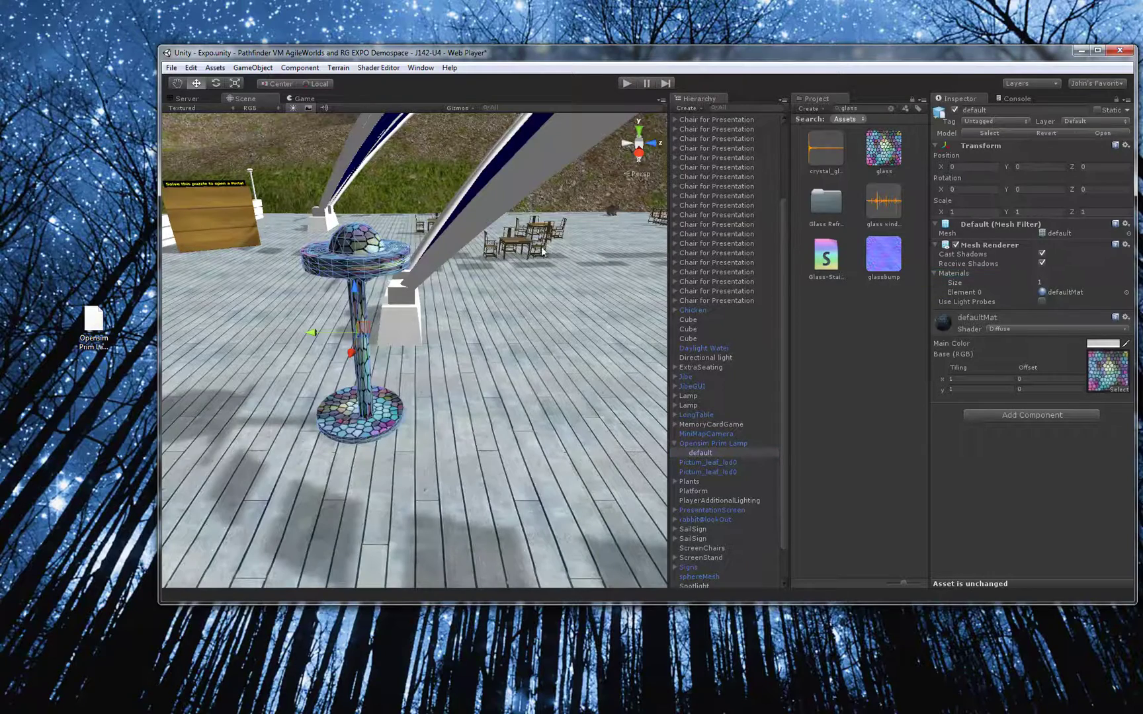
Switch the transform handle to Pivot mode and shift the whole Opensim Prim Lamp slightly across the deck
{"action": "left_click_drag", "start_coordinate": [610, 196], "coordinate": [534, 377], "text": "alt"}
{"action": "key", "text": "z"}
{"action": "key", "text": "Left"}
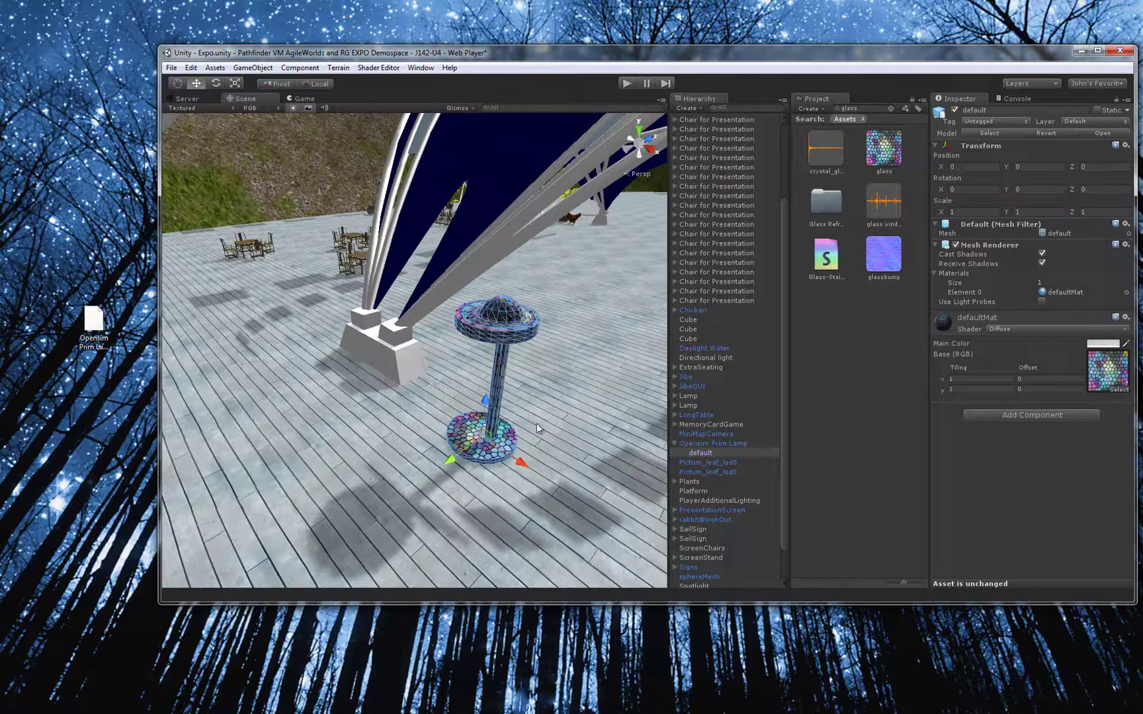
{"action": "left_click", "coordinate": [688, 444]}
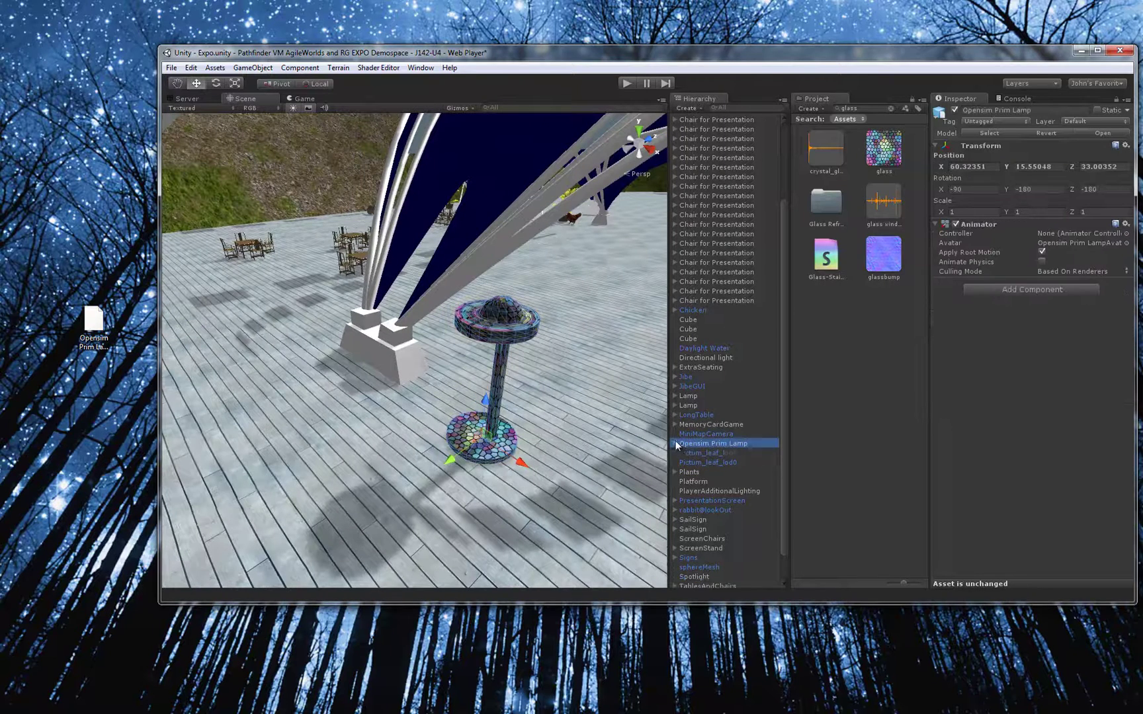
{"action": "left_click_drag", "start_coordinate": [461, 448], "coordinate": [497, 441]}
{"action": "right_click_drag", "start_coordinate": [469, 384], "coordinate": [469, 384]}
{"action": "key", "text": "w"}
{"action": "scroll", "coordinate": [469, 383], "scroll_direction": "down", "scroll_amount": 5}
Run the scene, walk the avatar around the glass-textured lamp to view it from several sides, and stop the run
{"action": "left_click", "coordinate": [628, 84]}
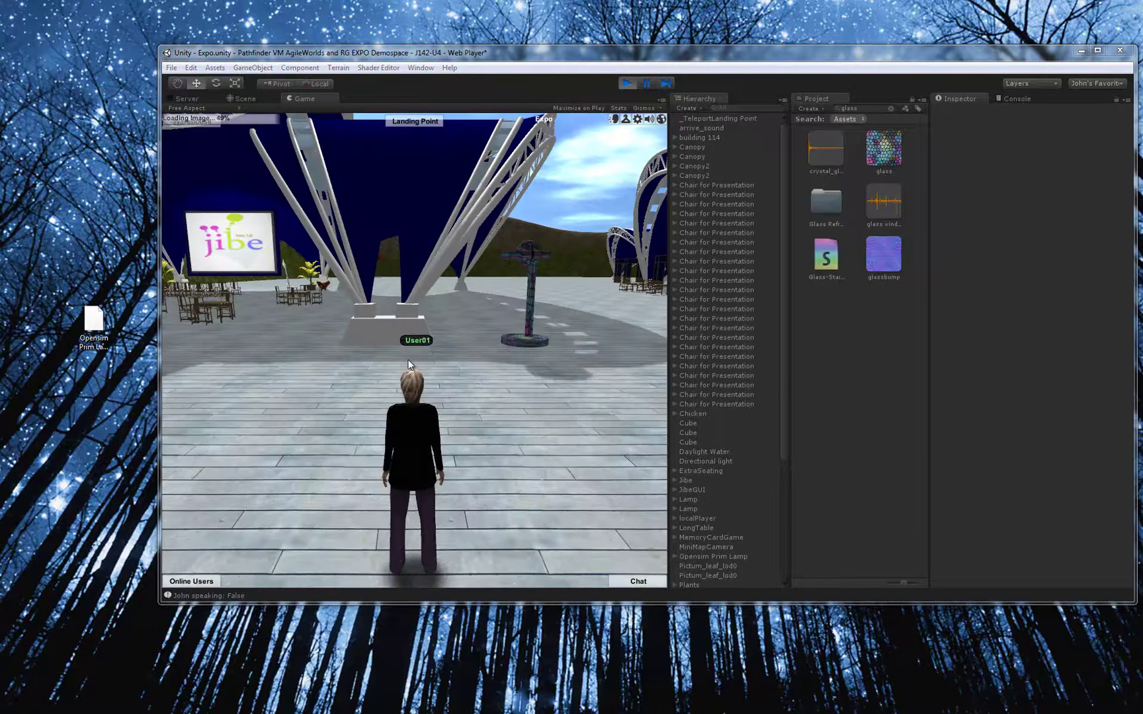
{"action": "left_click", "coordinate": [485, 402]}
{"action": "key", "text": "Up"}
{"action": "key", "text": "Right"}
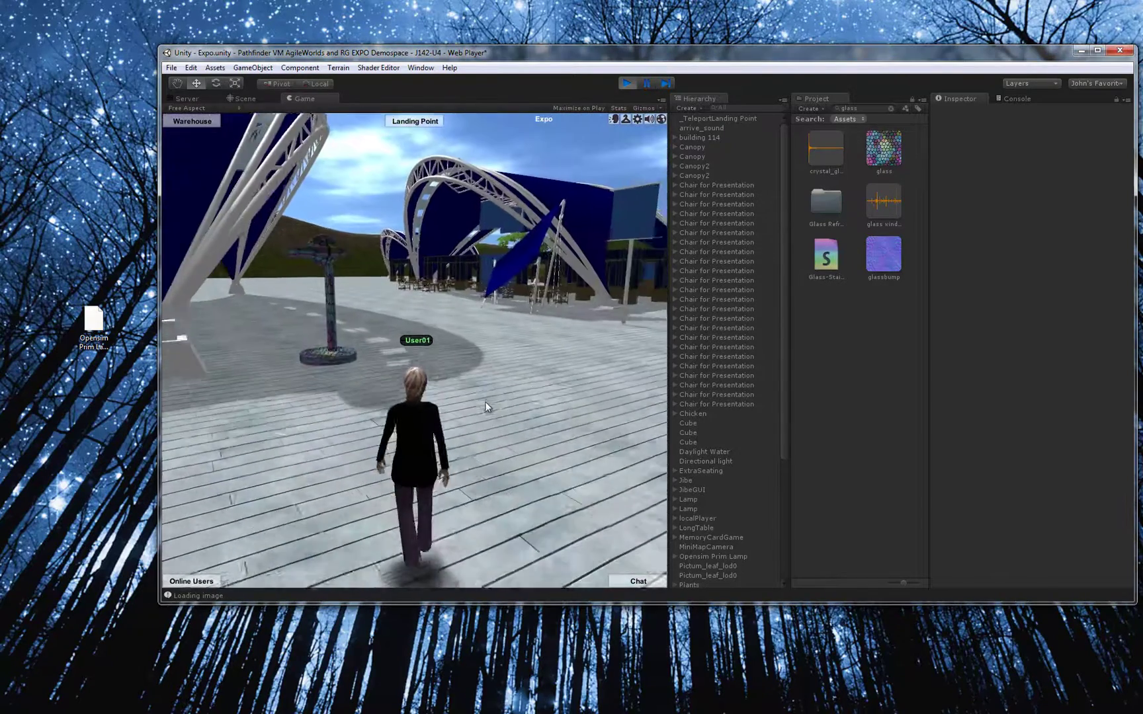
{"action": "key", "text": "Up"}
{"action": "key", "text": "Left"}
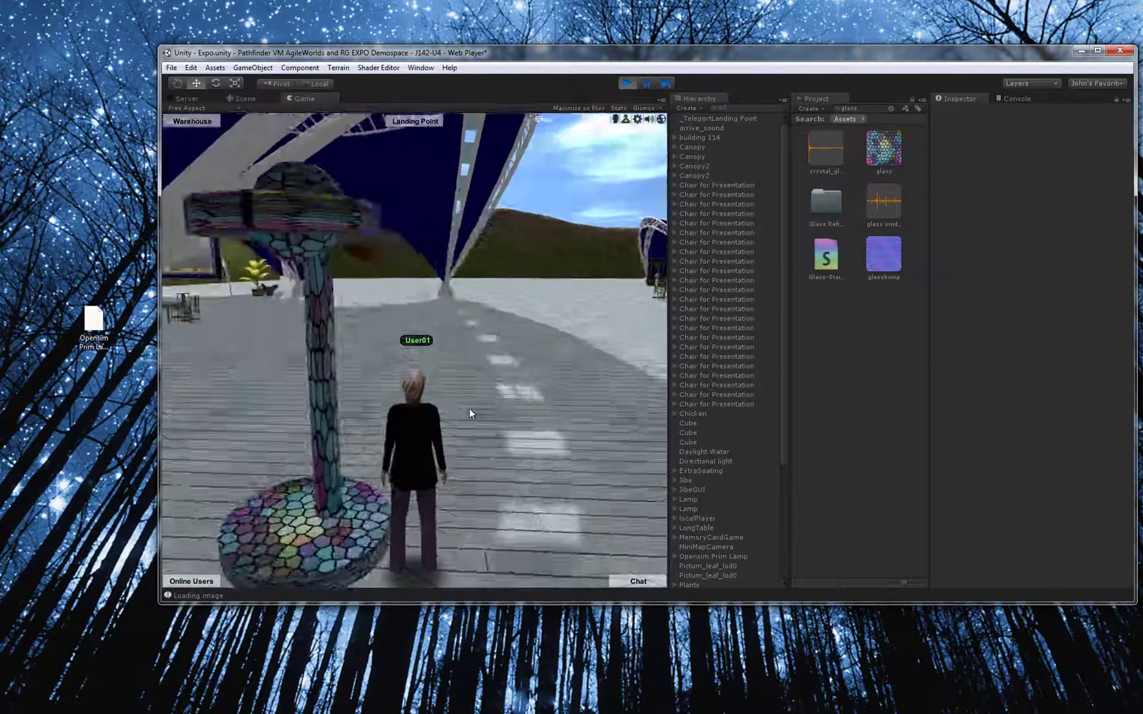
{"action": "key", "text": "Left"}
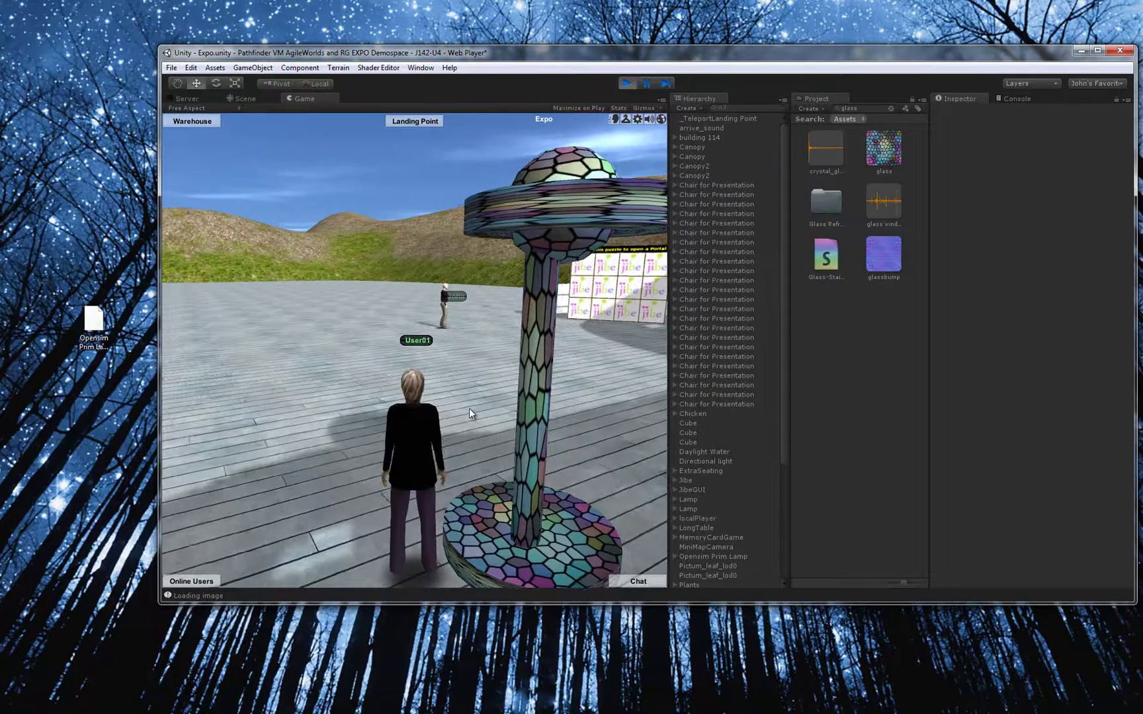
{"action": "key", "text": "Left"}
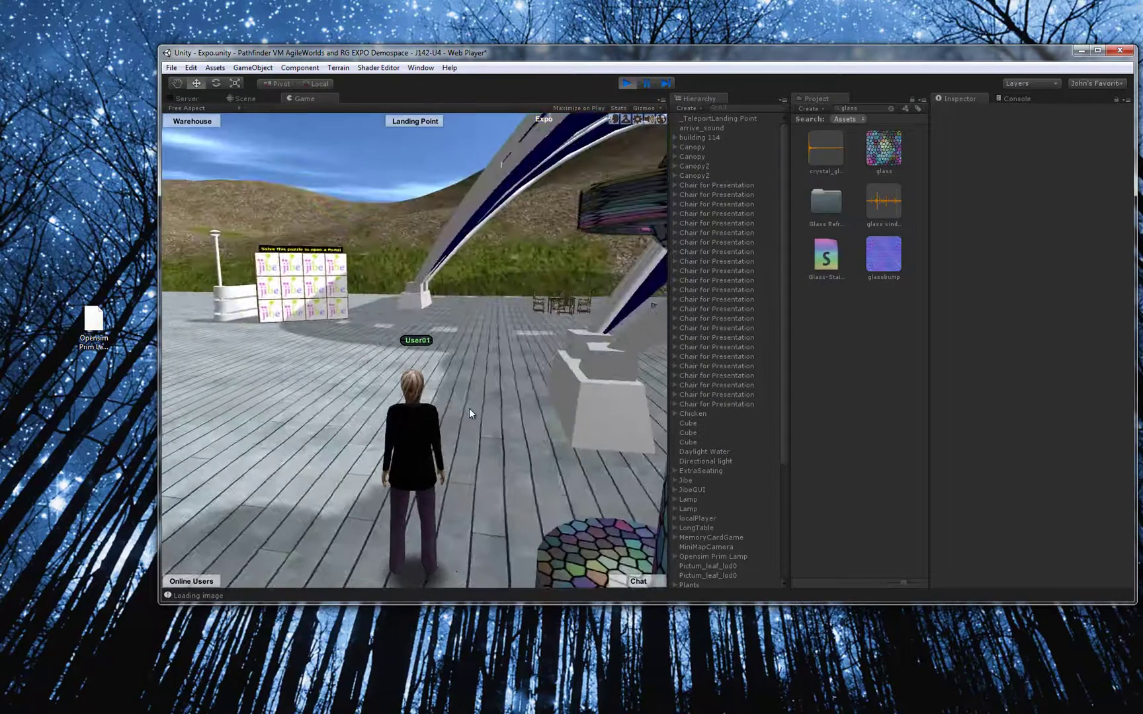
{"action": "key", "text": "Left"}
{"action": "key", "text": "Right"}
{"action": "key", "text": "Up"}
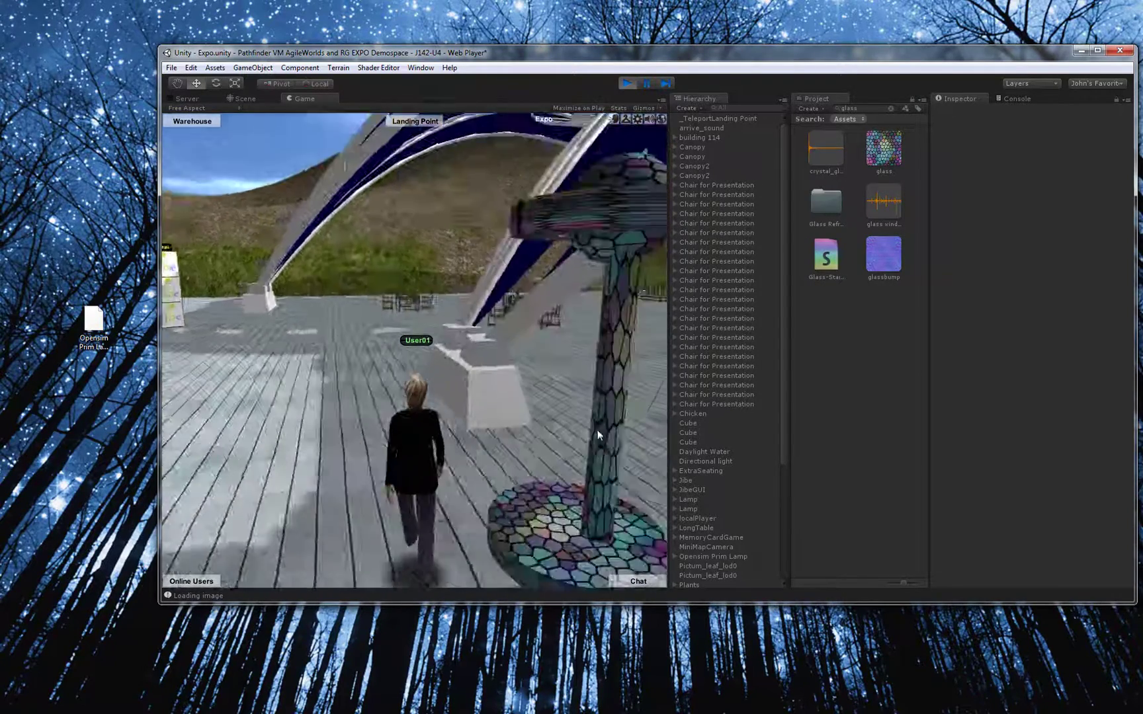
{"action": "key", "text": "Right"}
{"action": "key", "text": "Down"}
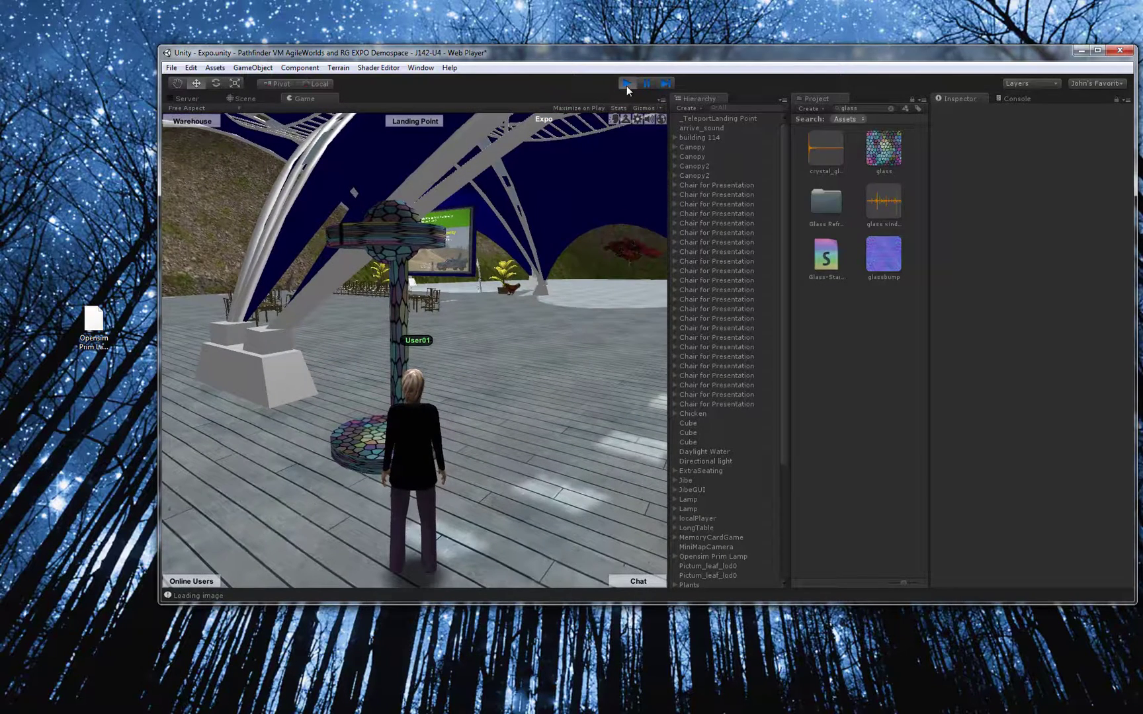
{"action": "left_click", "coordinate": [626, 85]}
Open the build settings, examine the scenes in the build and the Web Player options, and close them
{"action": "left_click_drag", "start_coordinate": [433, 432], "coordinate": [419, 423], "text": "alt"}
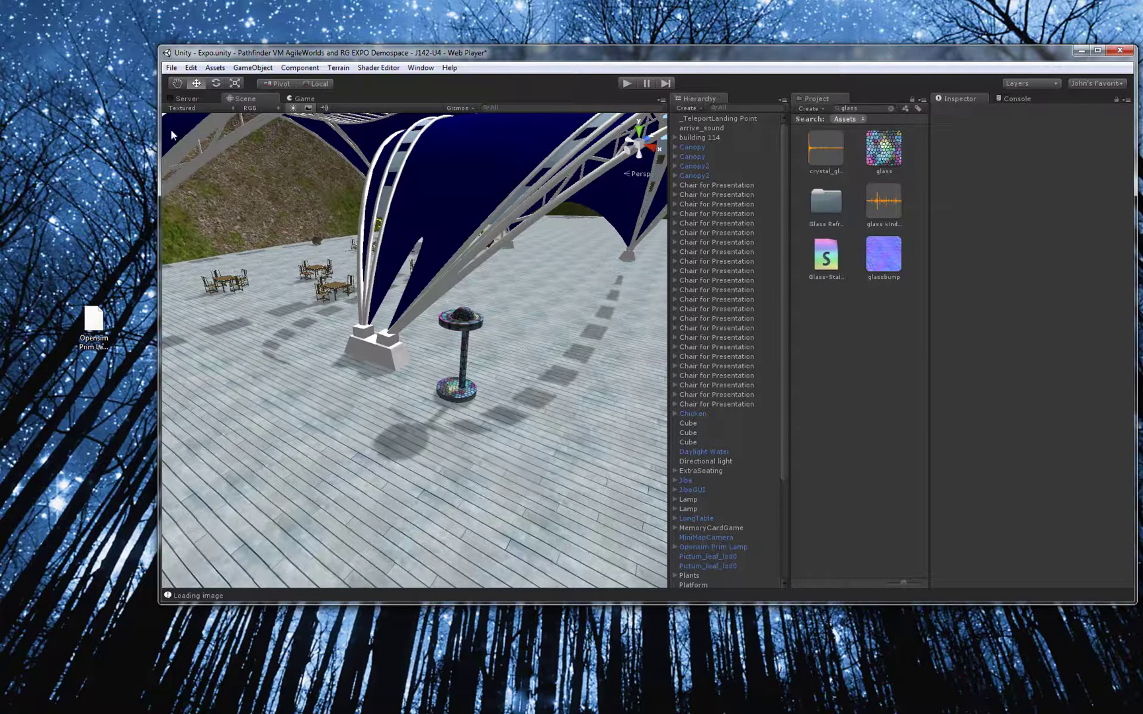
{"action": "left_click", "coordinate": [173, 67]}
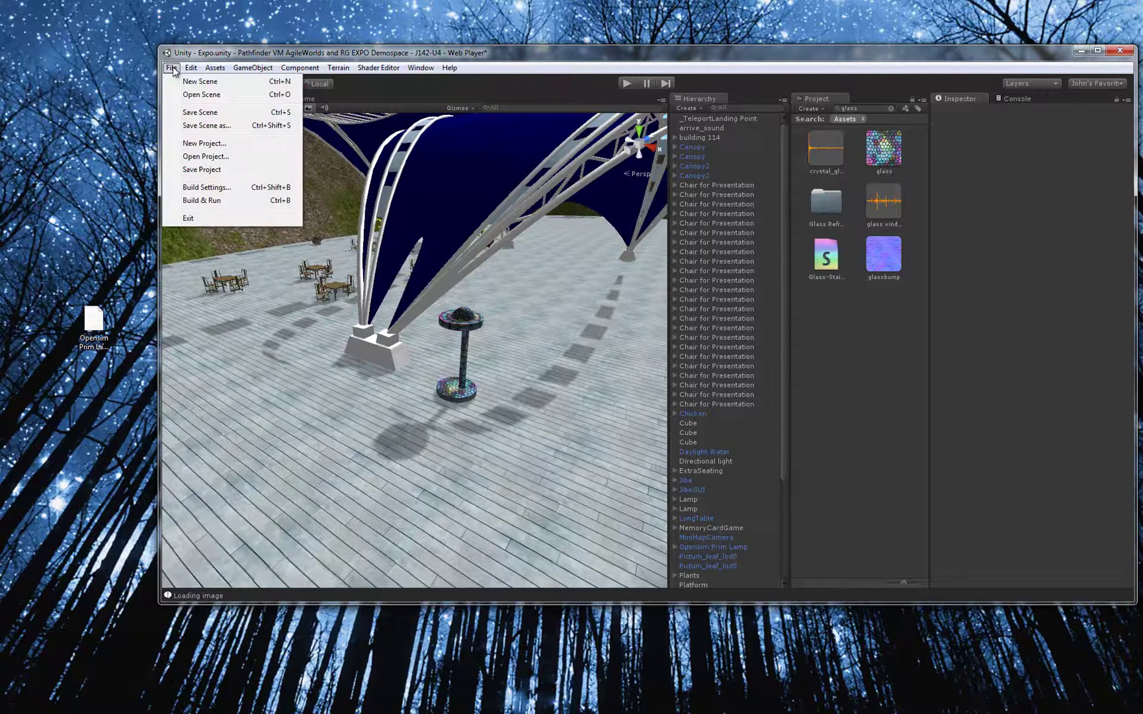
{"action": "left_click", "coordinate": [201, 188]}
{"action": "left_click_drag", "start_coordinate": [350, 83], "coordinate": [600, 137]}
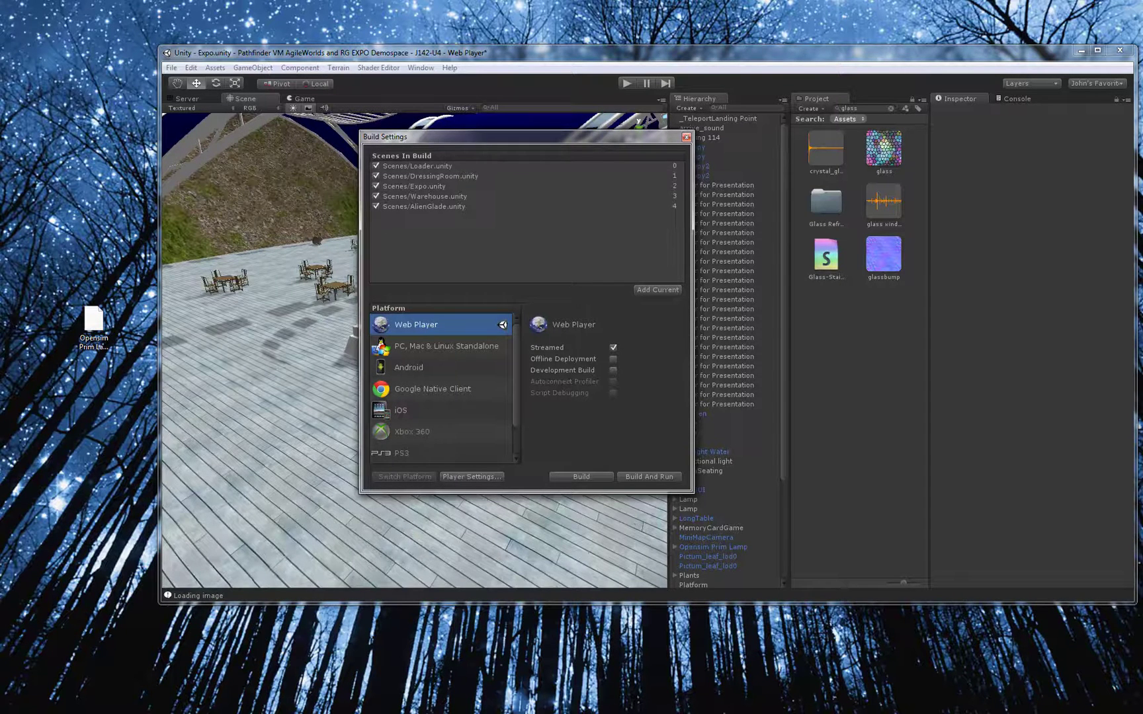
{"action": "key", "text": "Escape"}
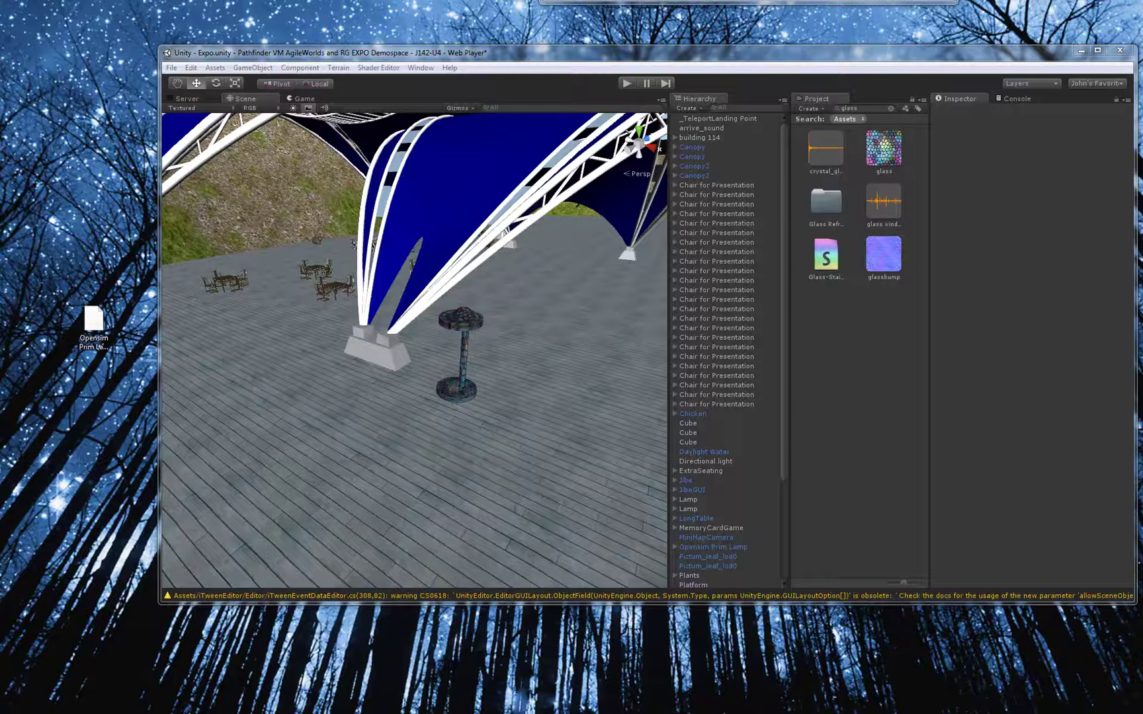
Switch to the Chrome window with the Singularity Viewer site and open the 3D Demo page of the ReactionGrid site
{"action": "mouse_move", "coordinate": [630, 713]}
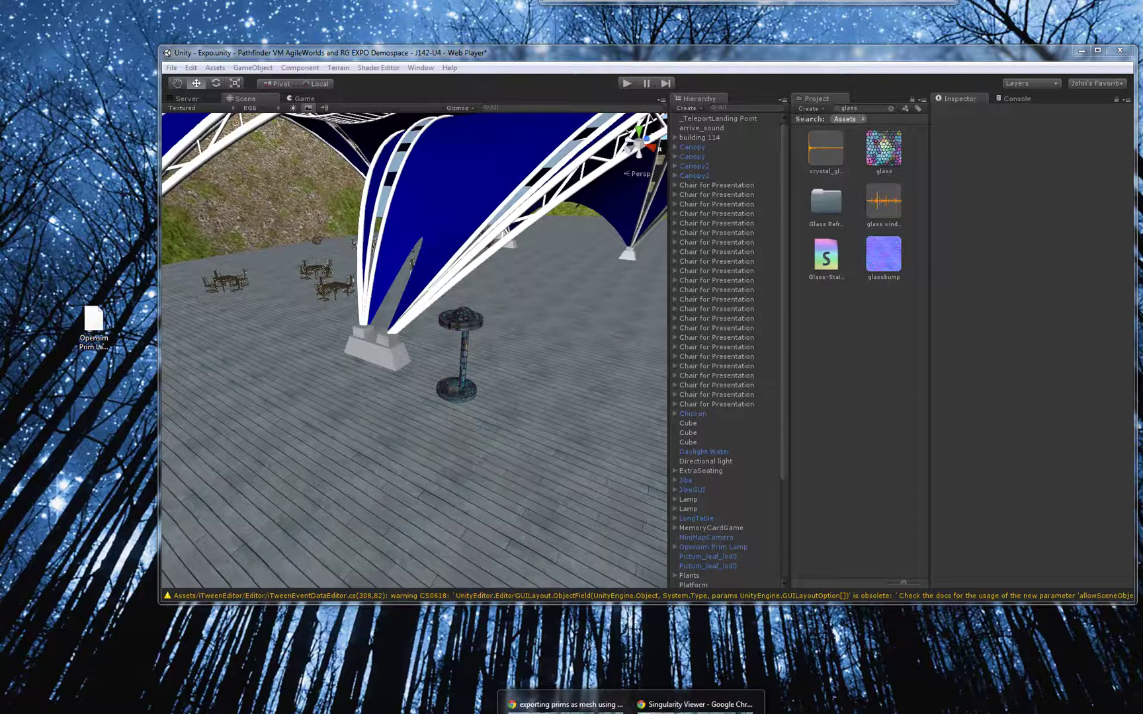
{"action": "left_click", "coordinate": [695, 705]}
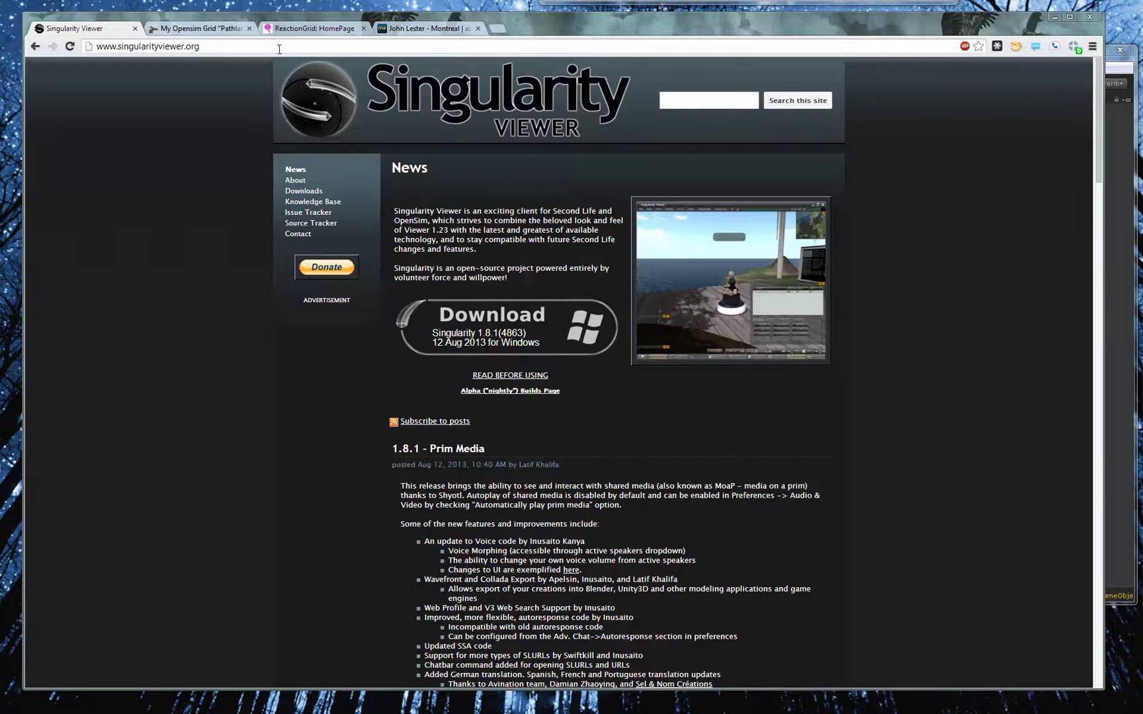
{"action": "left_click", "coordinate": [310, 28]}
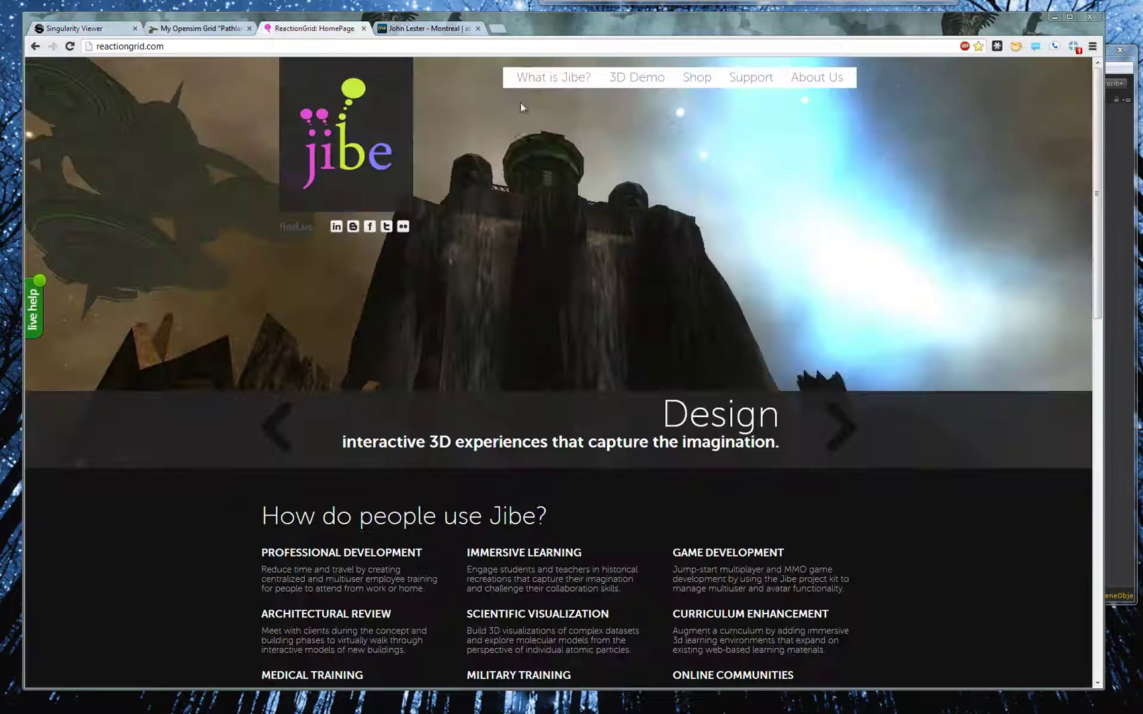
{"action": "left_click", "coordinate": [645, 81]}
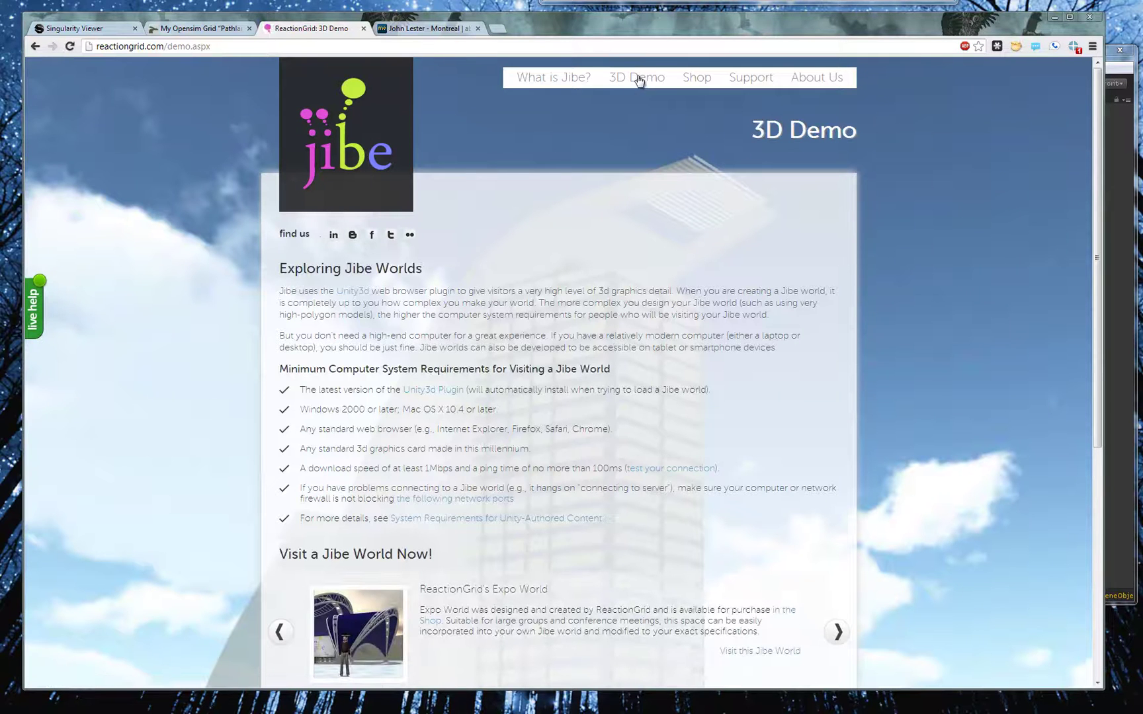
Launch ReactionGrid's Expo World from the 3D Demo page's Visit a Jibe World Now section and close the 3D Demo page
{"action": "scroll", "coordinate": [593, 484], "scroll_direction": "down", "scroll_amount": 5}
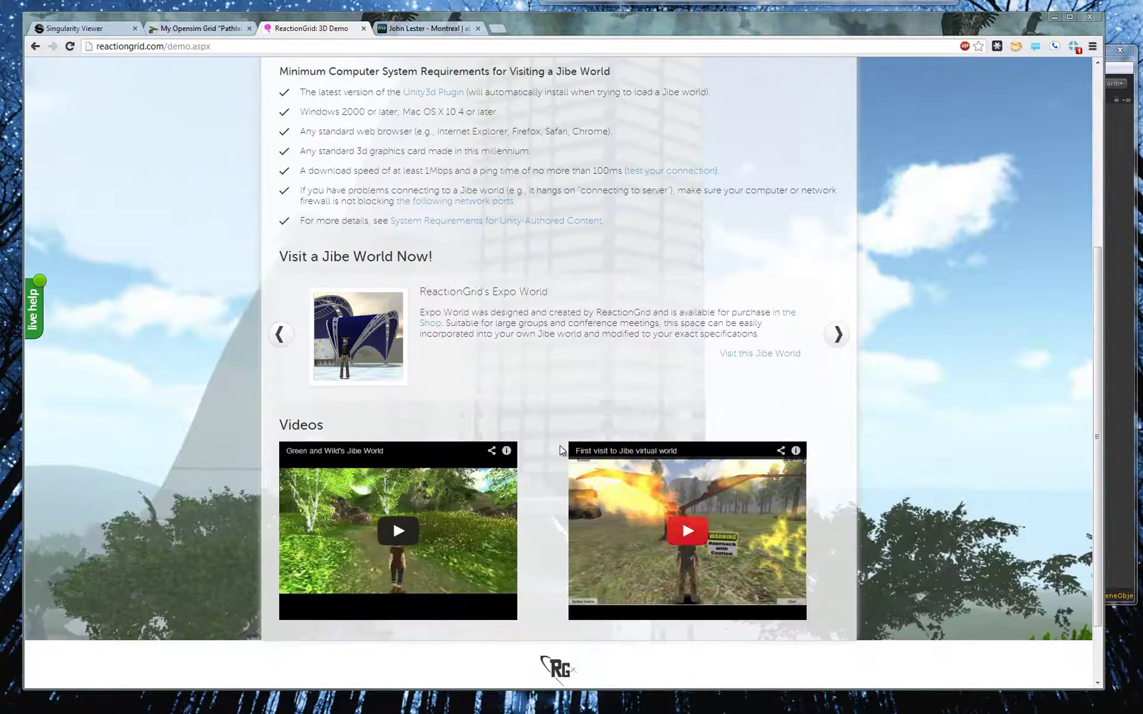
{"action": "left_click_drag", "start_coordinate": [546, 291], "coordinate": [427, 292]}
{"action": "left_click", "coordinate": [740, 356]}
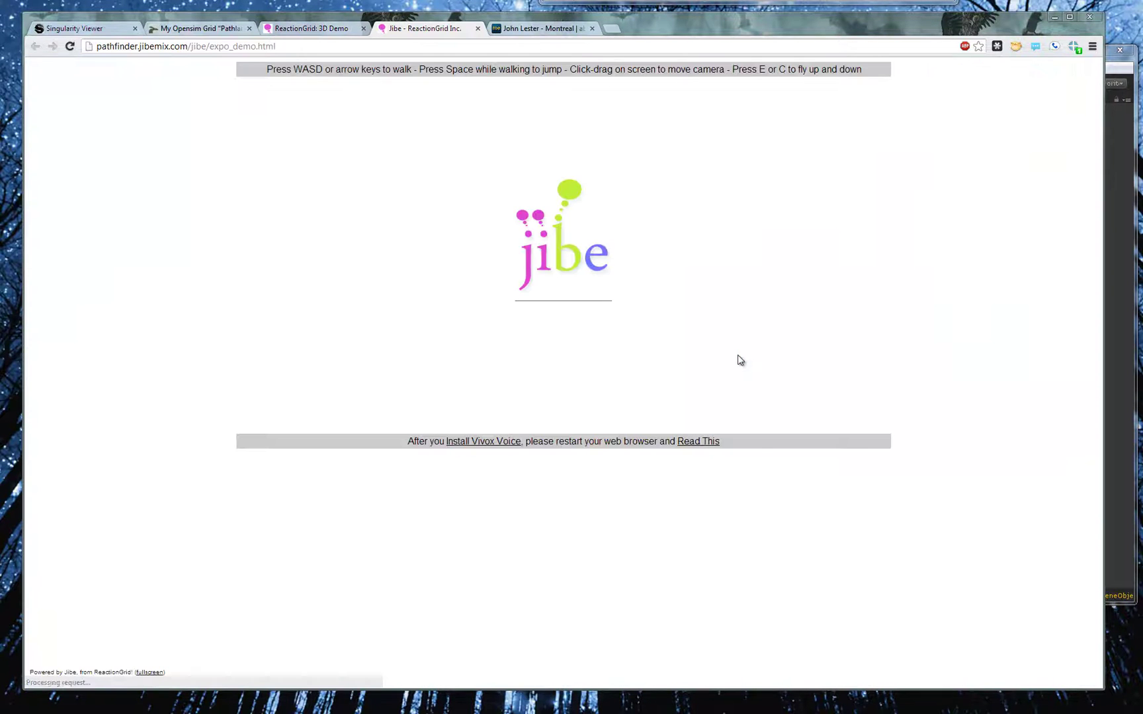
{"action": "left_click", "coordinate": [332, 31]}
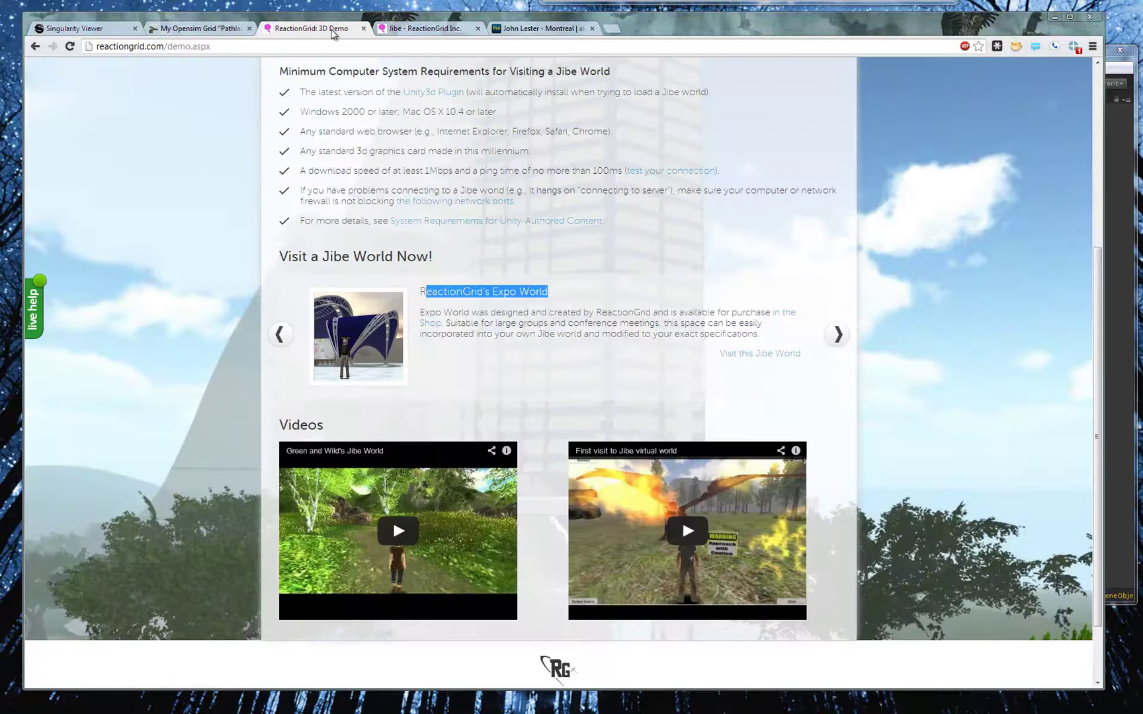
{"action": "left_click", "coordinate": [363, 28]}
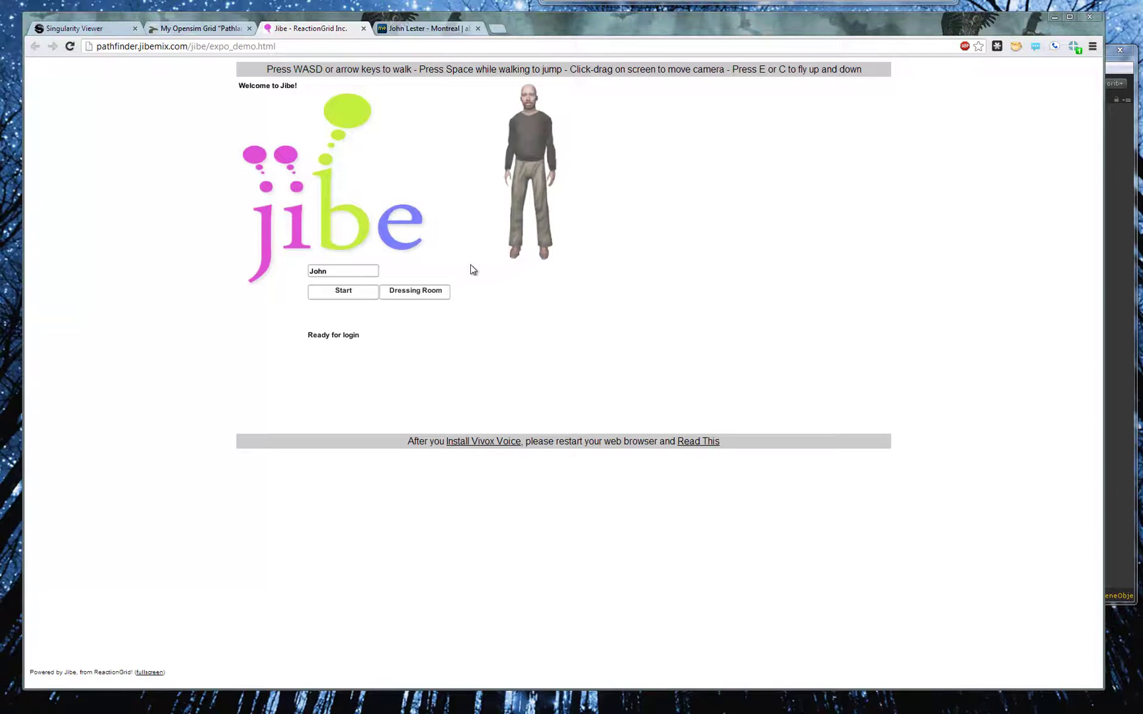
Enter the Expo world with the prefilled avatar name and walk the avatar a short way across the deck, turning to look around
{"action": "key", "text": "Return"}
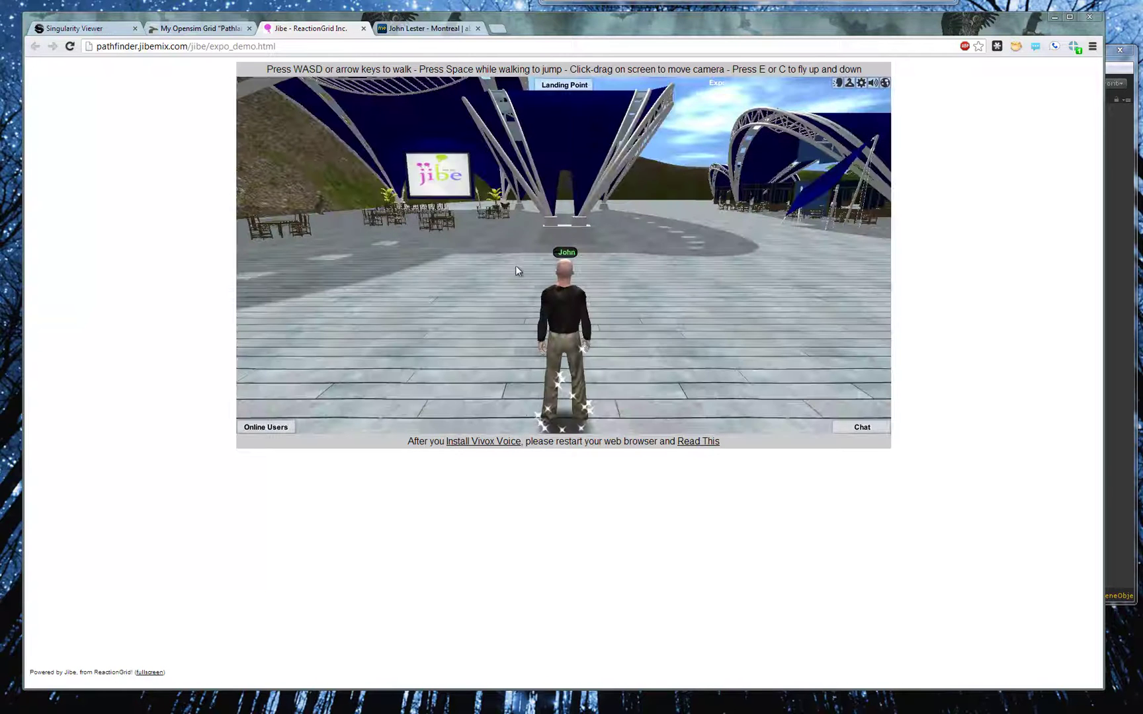
{"action": "key", "text": "d"}
{"action": "key", "text": "w"}
{"action": "key", "text": "a"}
{"action": "key", "text": "a"}
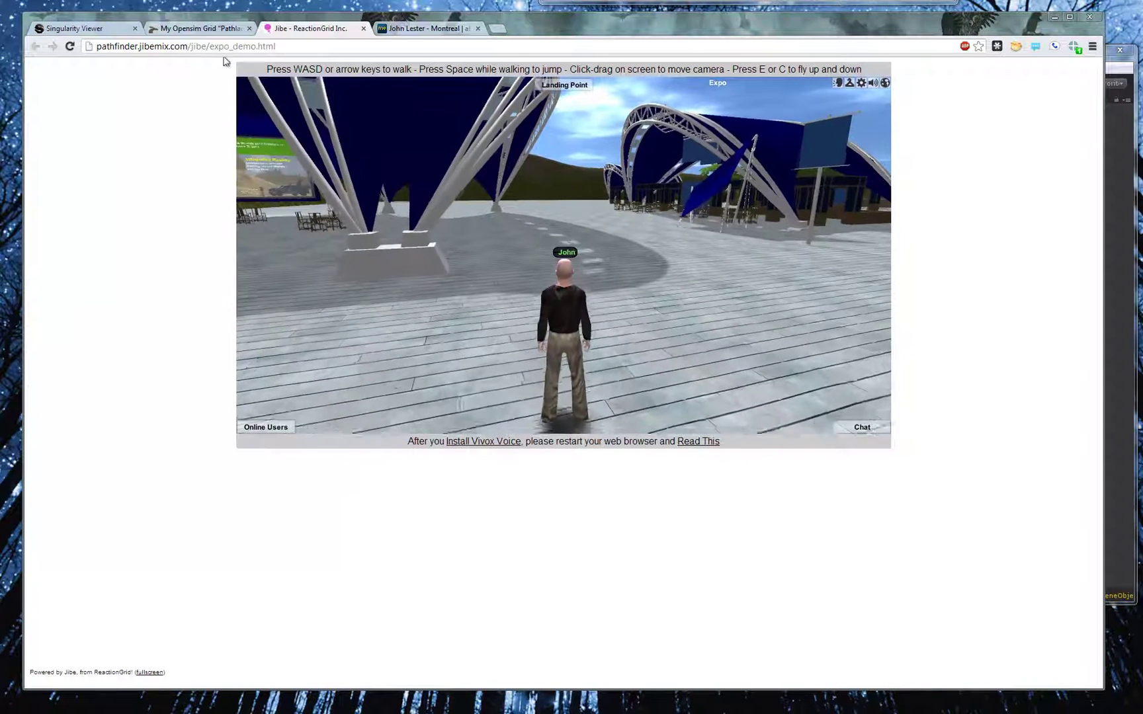
Reload the Expo demo page and enter the world under the avatar name Pathfinder
{"action": "left_click", "coordinate": [71, 46]}
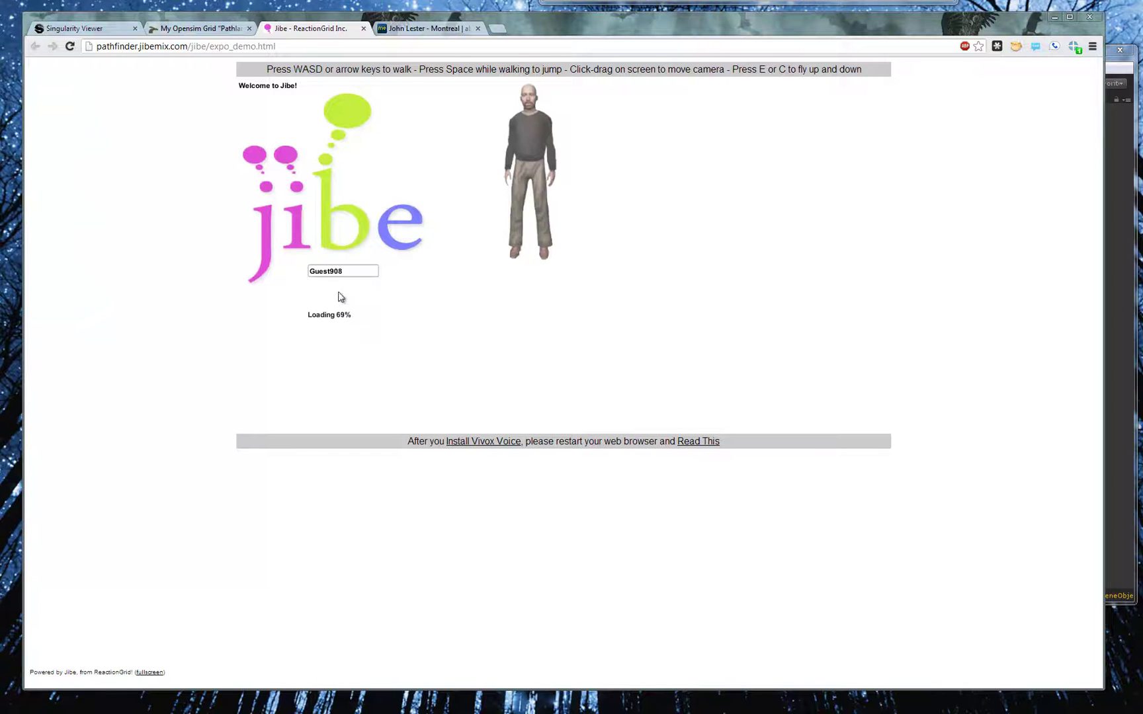
{"action": "left_click", "coordinate": [349, 271]}
{"action": "type", "text": "P"}
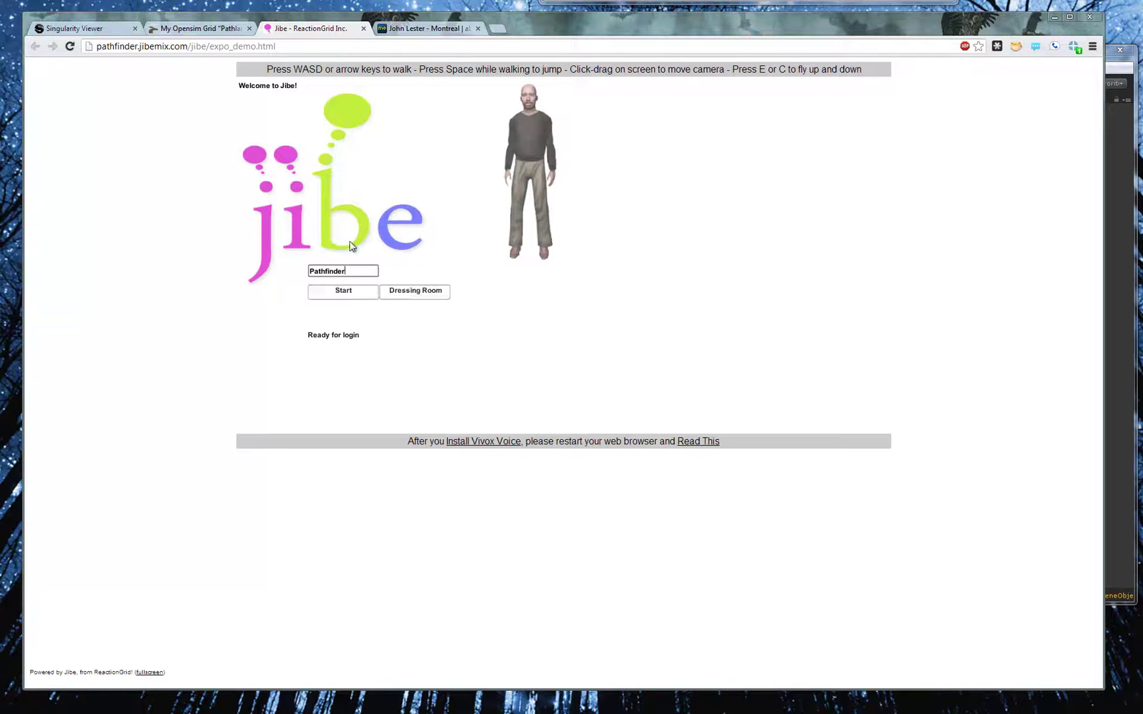
{"action": "type", "text": "athfinder"}
{"action": "key", "text": "Return"}
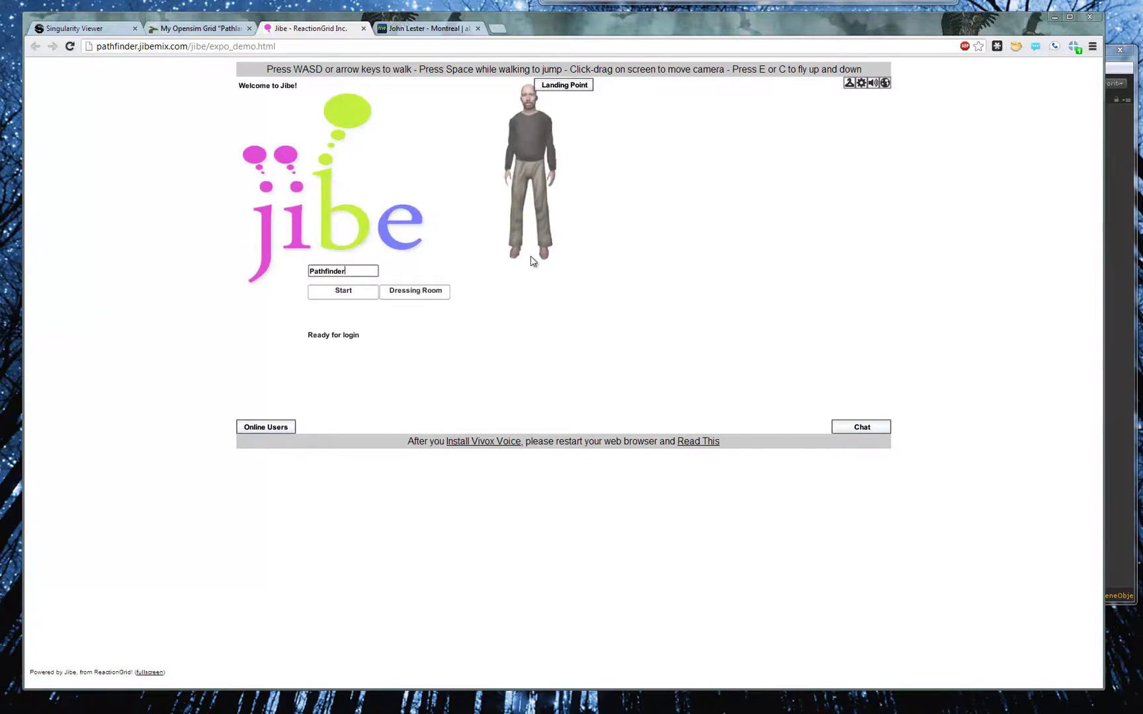
Walk the avatar to the glass-textured lamp and orbit the camera to view both from the front
{"action": "key", "text": "Right"}
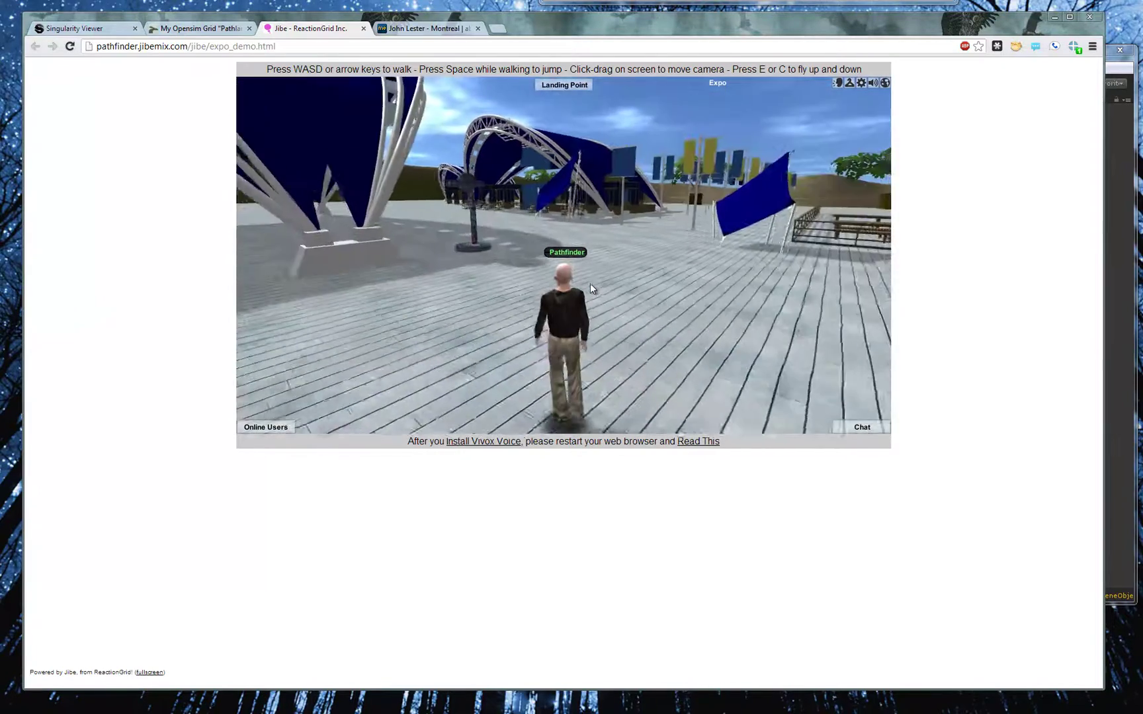
{"action": "key", "text": "Up"}
{"action": "key", "text": "Left"}
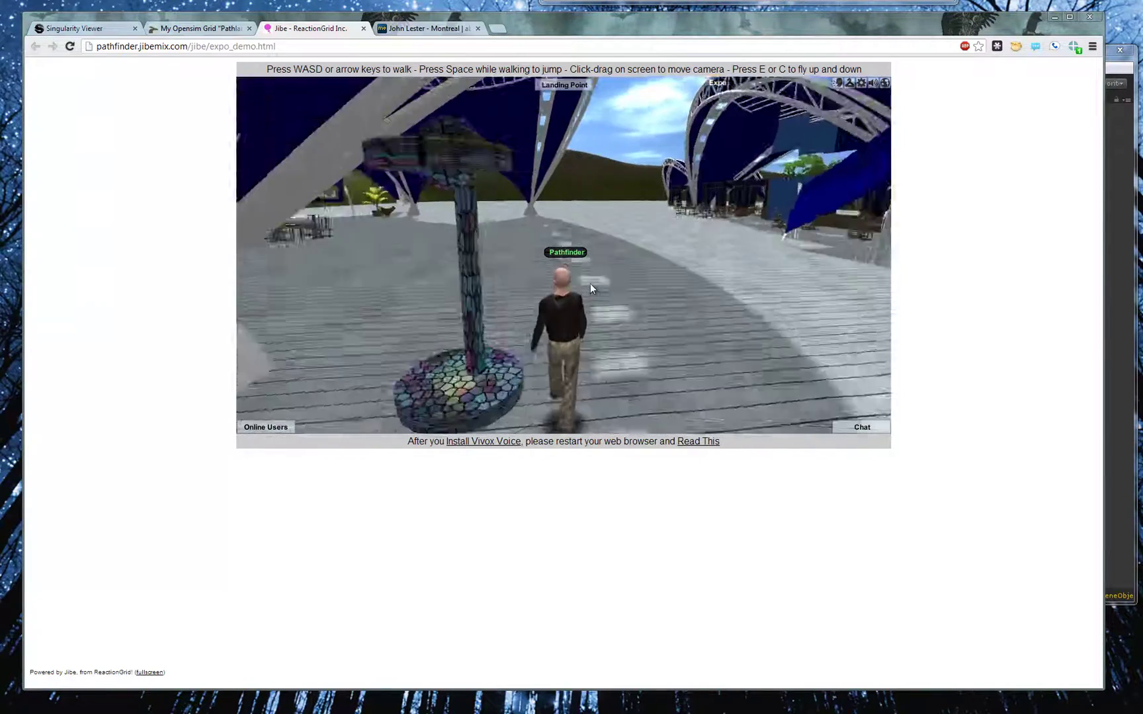
{"action": "key", "text": "Left"}
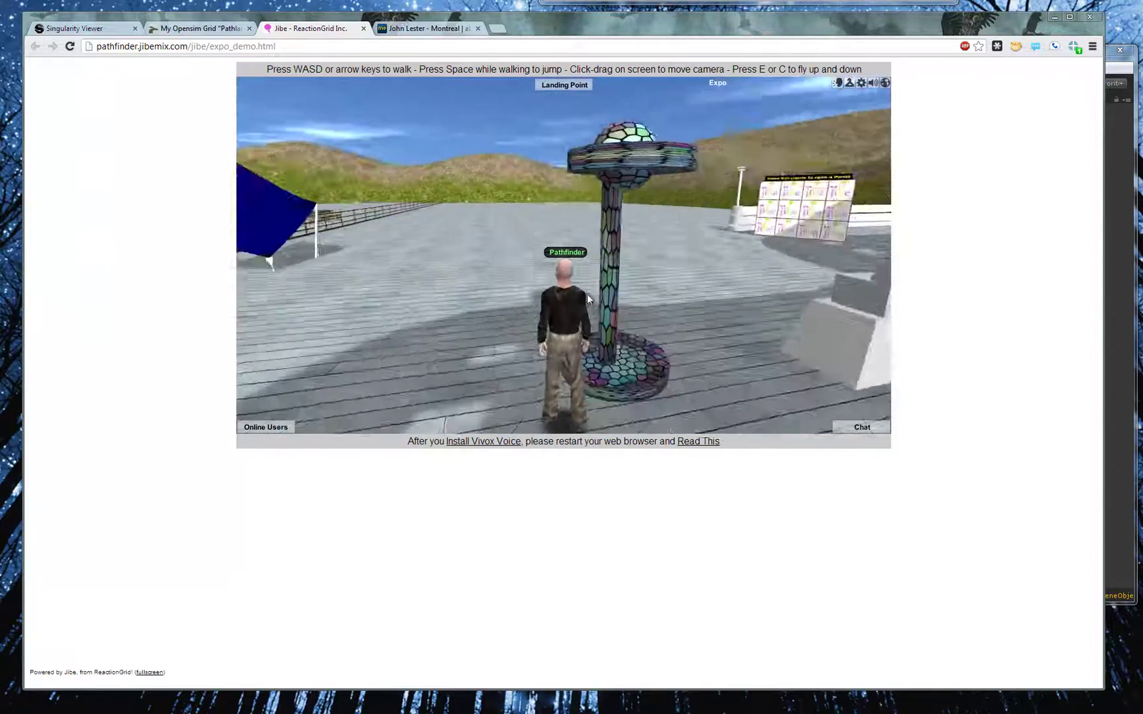
{"action": "left_click_drag", "start_coordinate": [568, 295], "coordinate": [536, 287]}
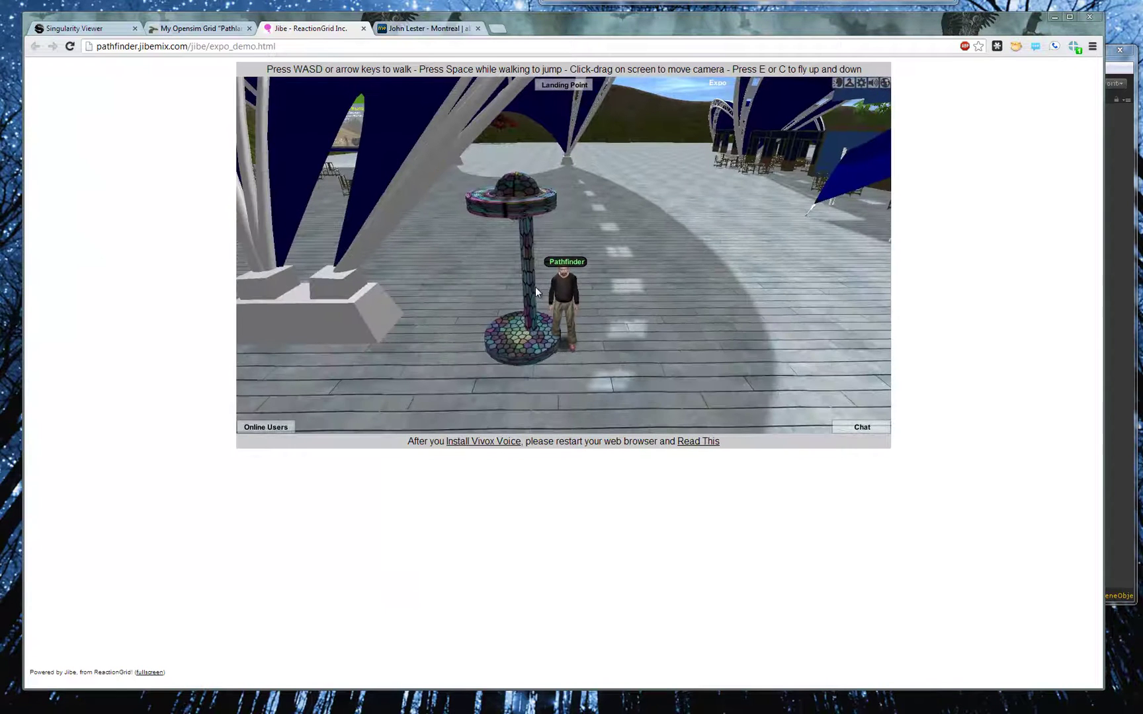
Switch to Unity, close the Build Settings window, and view the original prim lamp beside the campfire in Singularity Viewer
{"action": "left_click", "coordinate": [1121, 64]}
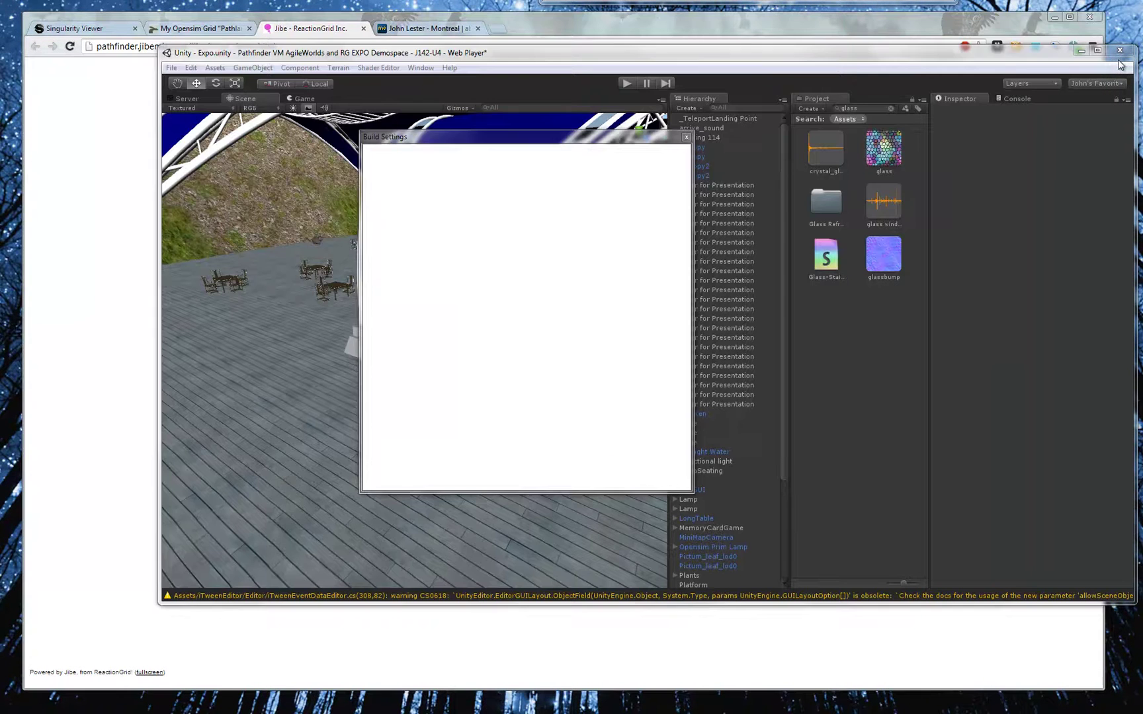
{"action": "left_click", "coordinate": [686, 137]}
{"action": "mouse_move", "coordinate": [467, 378]}
{"action": "left_mouse_down", "text": "alt"}
{"action": "mouse_move", "coordinate": [503, 301]}
{"action": "mouse_move", "coordinate": [483, 360]}
{"action": "left_mouse_up", "text": "alt"}
{"action": "scroll", "coordinate": [482, 360], "scroll_direction": "up", "scroll_amount": 5}
{"action": "scroll", "coordinate": [509, 357], "scroll_direction": "down", "scroll_amount": 3}
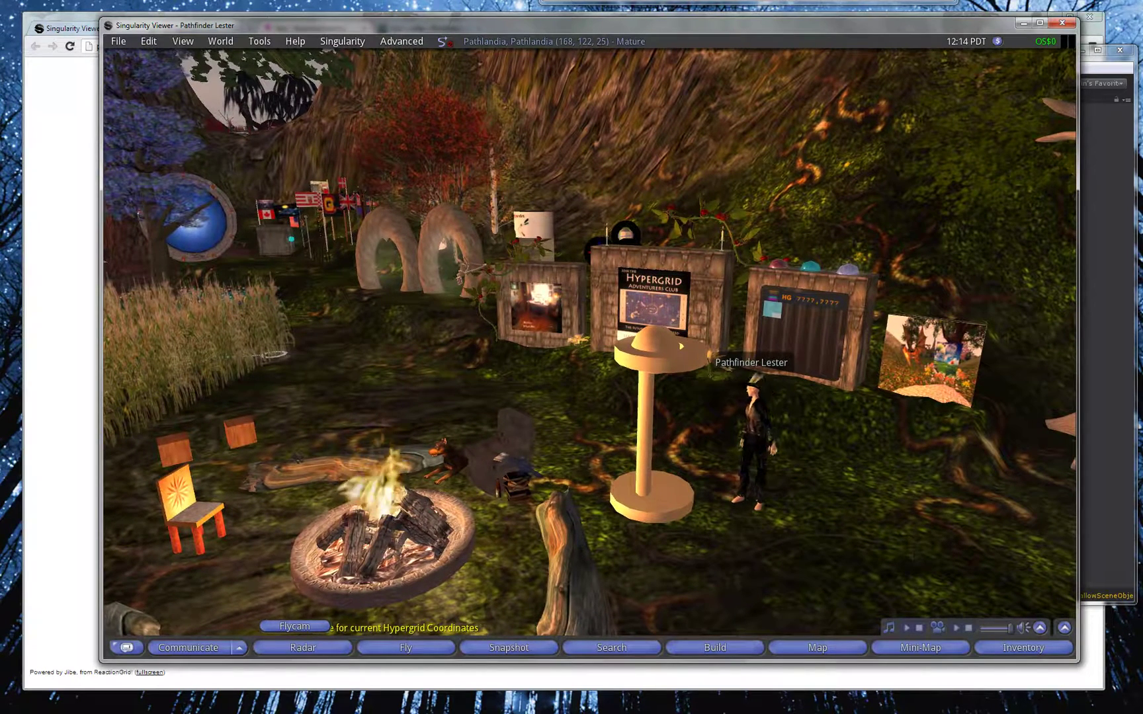
Switch back to the Chrome window with the Jibe demo and read through the "My Opensim Grid Pathlandia" blog post
{"action": "mouse_move", "coordinate": [621, 713]}
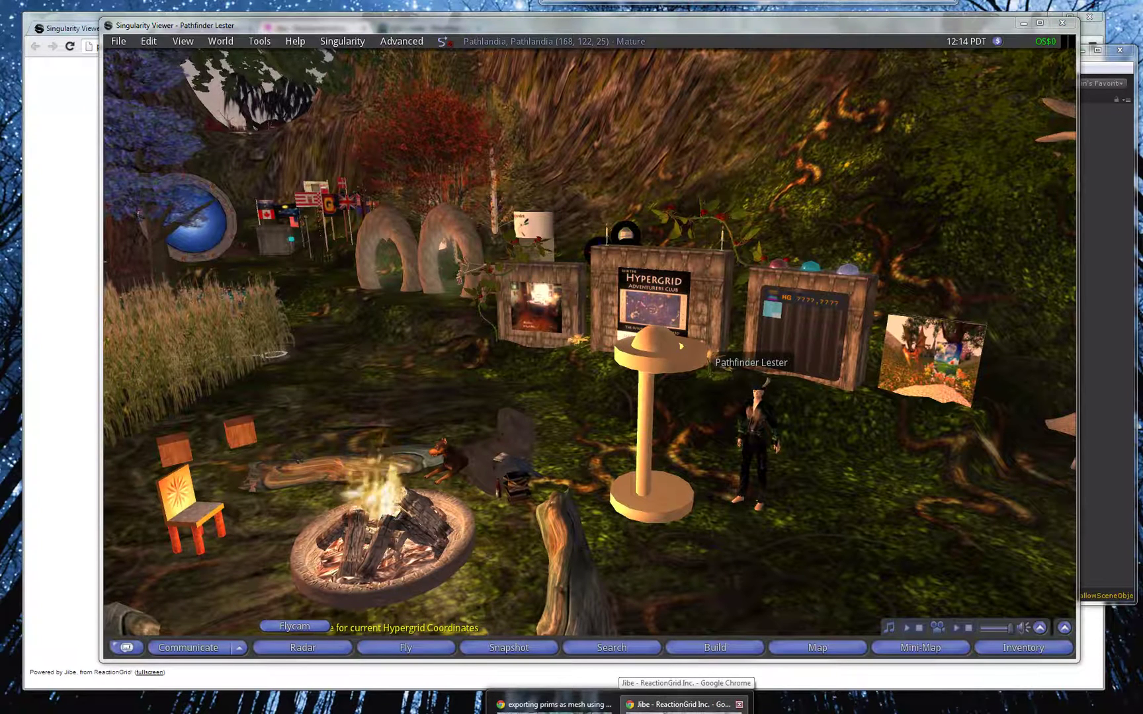
{"action": "left_click", "coordinate": [678, 704]}
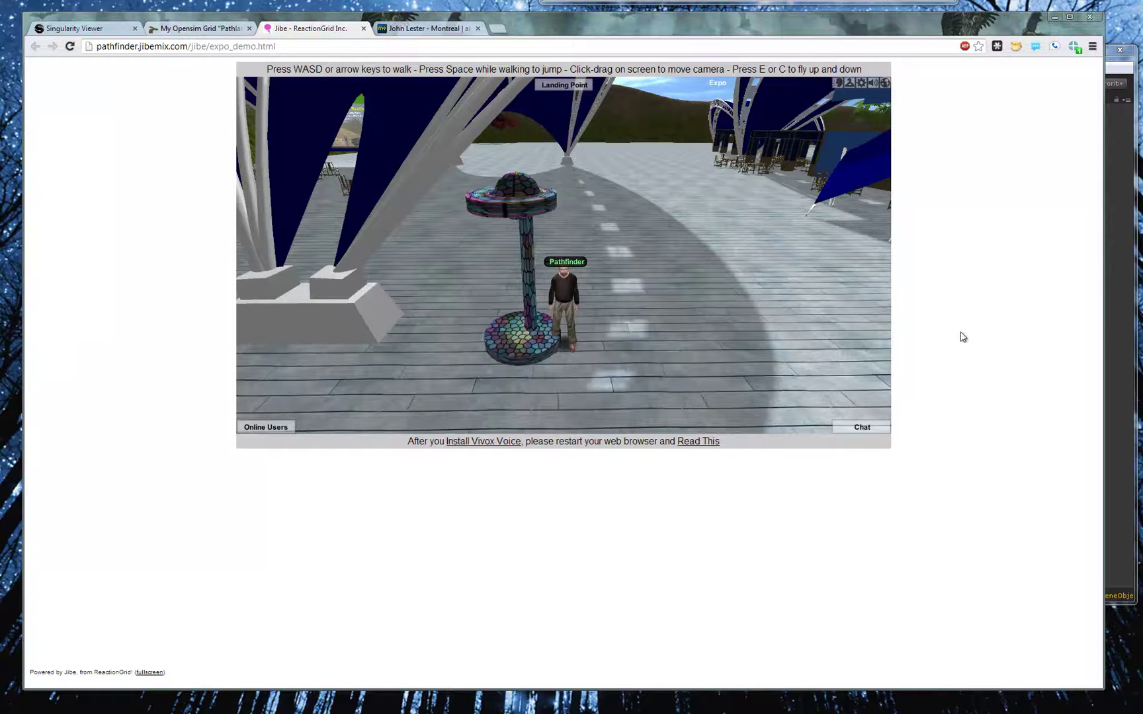
{"action": "left_click", "coordinate": [213, 29]}
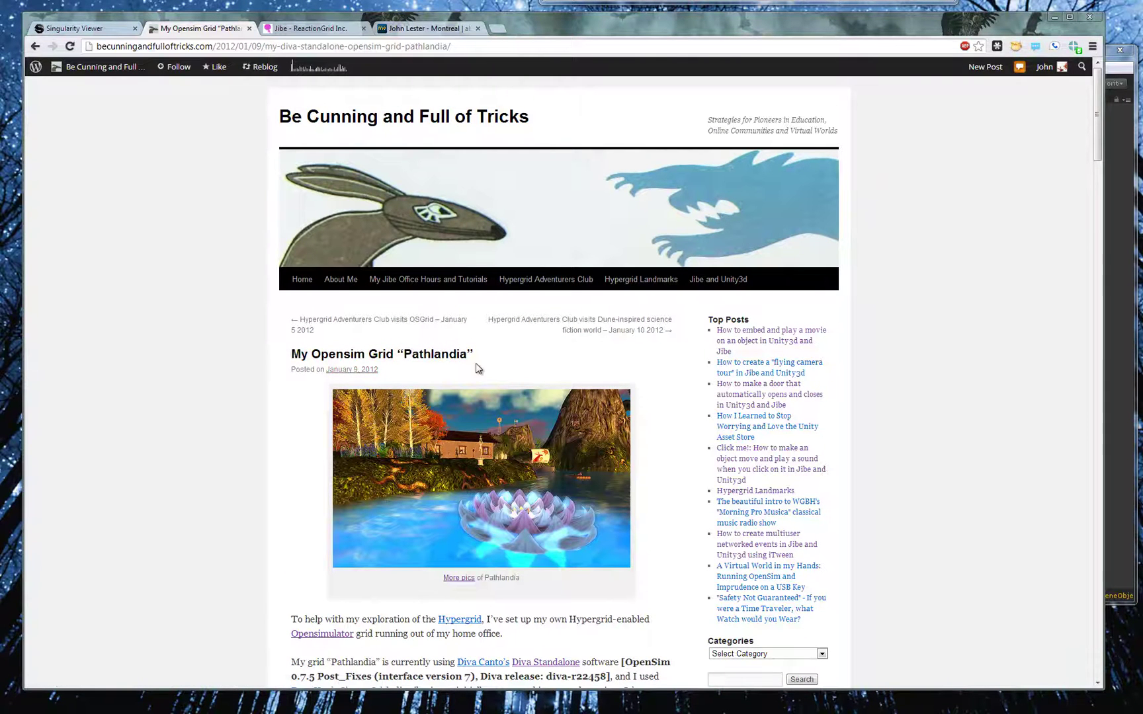
{"action": "scroll", "coordinate": [479, 483], "scroll_direction": "down", "scroll_amount": 3}
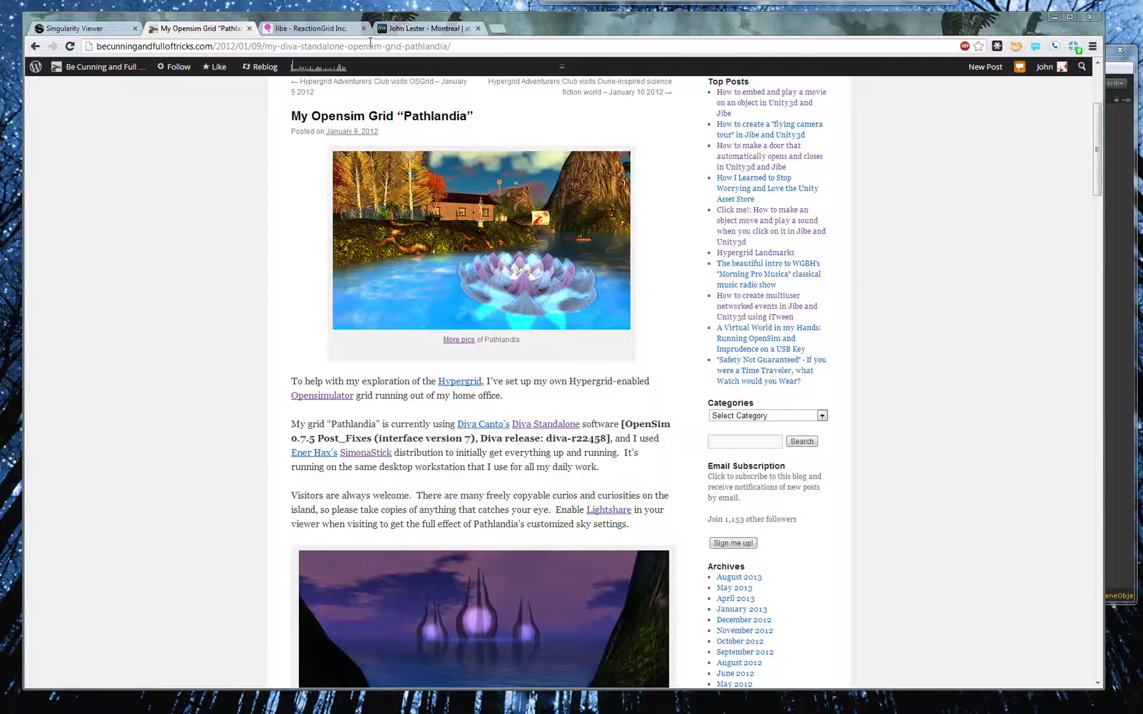
Load reactiongrid.com in place of the Expo demo, view the What is Jibe? page, and open the 3D Demo page at the Expo World entry
{"action": "left_click", "coordinate": [327, 29]}
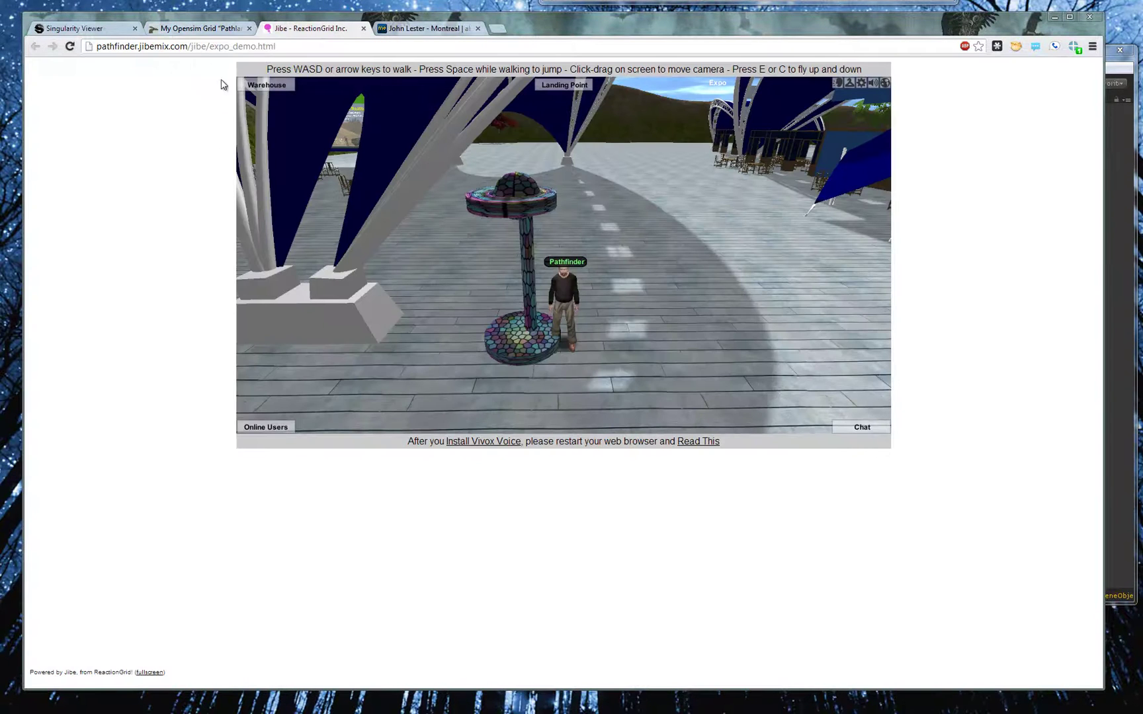
{"action": "left_click", "coordinate": [178, 48]}
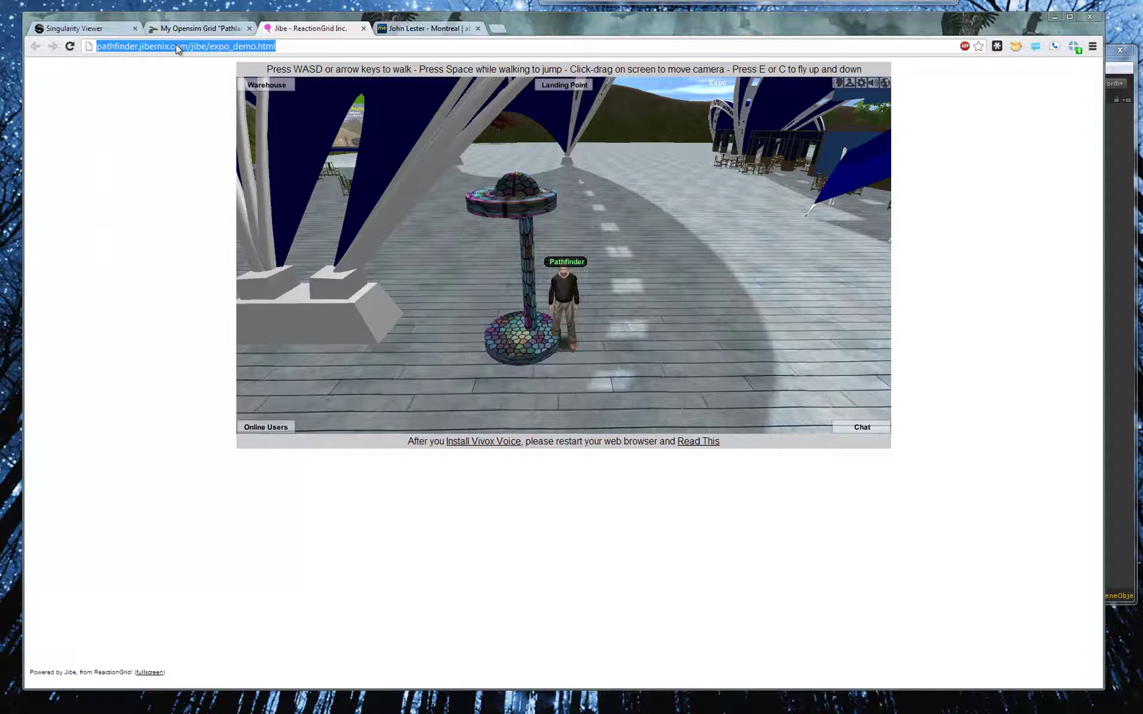
{"action": "type", "text": "reactiongrid.com"}
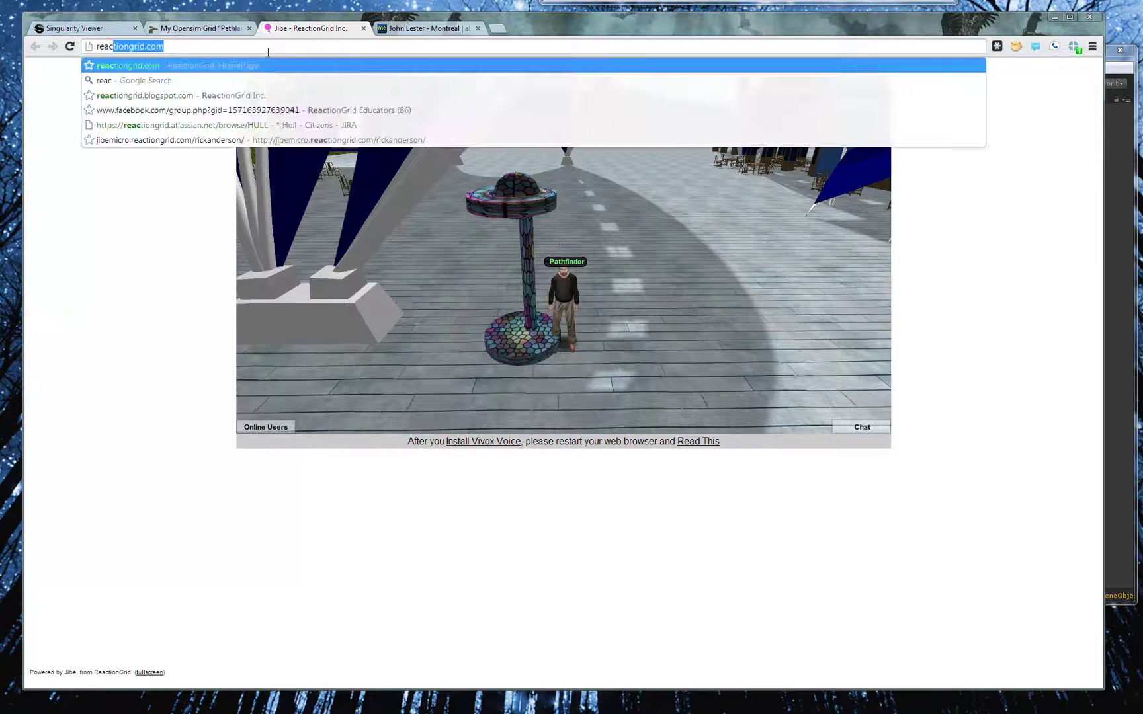
{"action": "key", "text": "Return"}
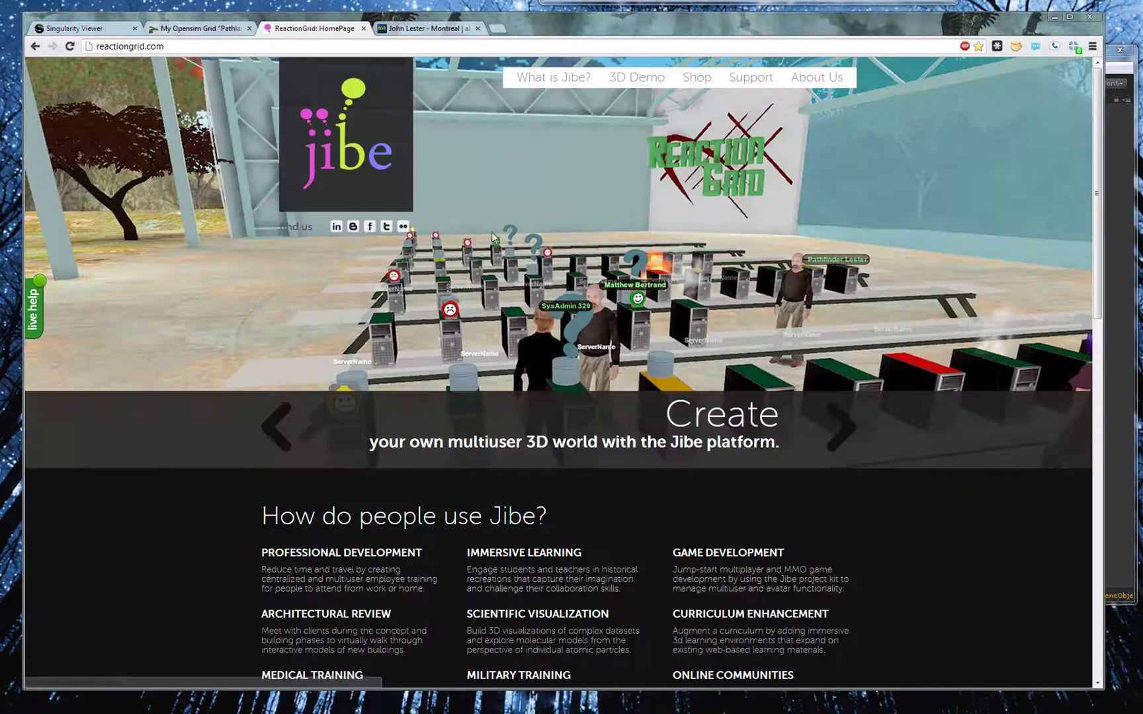
{"action": "left_click", "coordinate": [575, 80]}
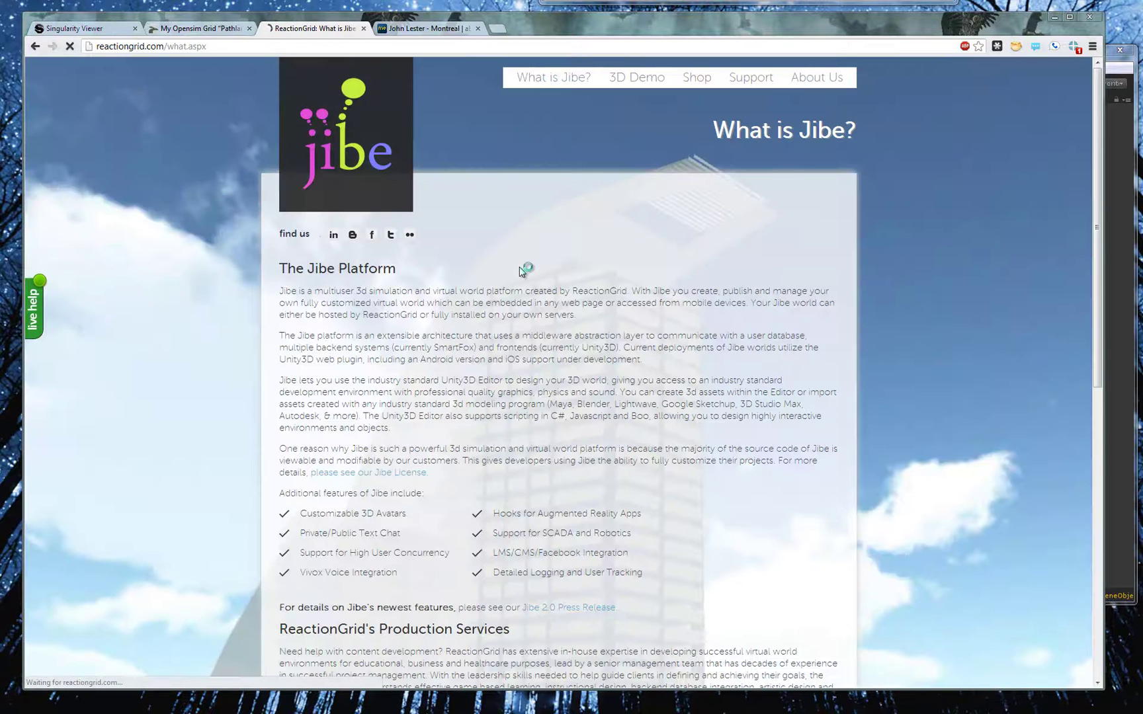
{"action": "left_click", "coordinate": [627, 89]}
{"action": "scroll", "coordinate": [598, 405], "scroll_direction": "down", "scroll_amount": 5}
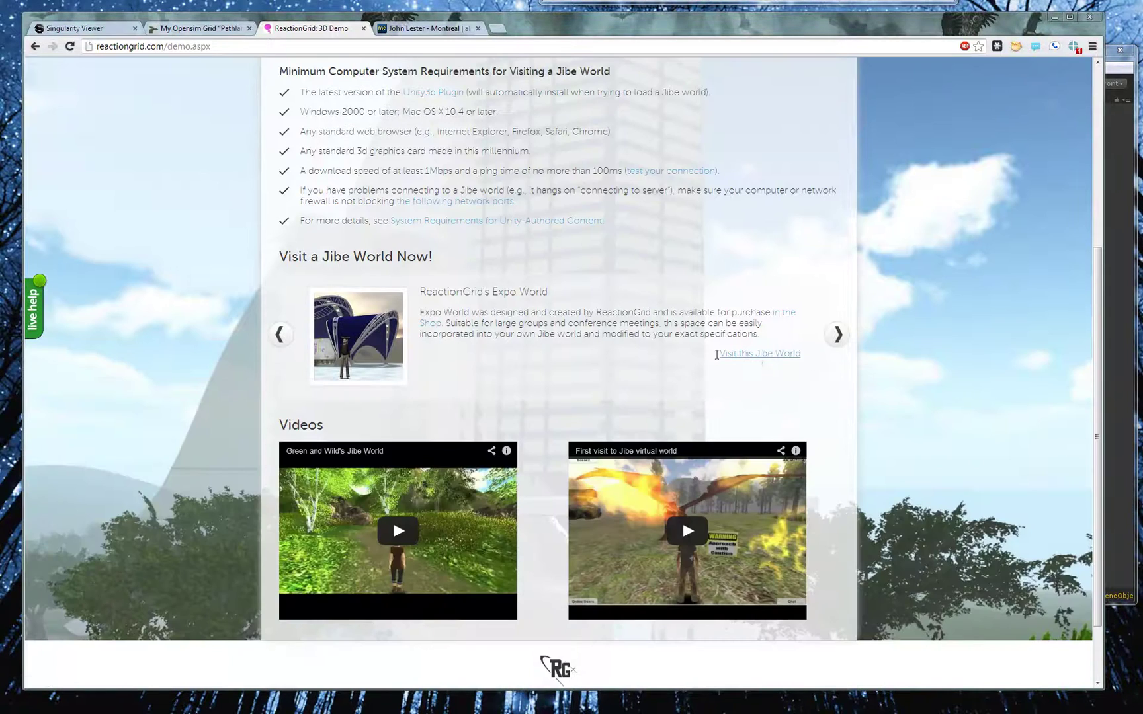
Show the presenter's about.me profile page and select its web address
{"action": "left_click", "coordinate": [417, 30]}
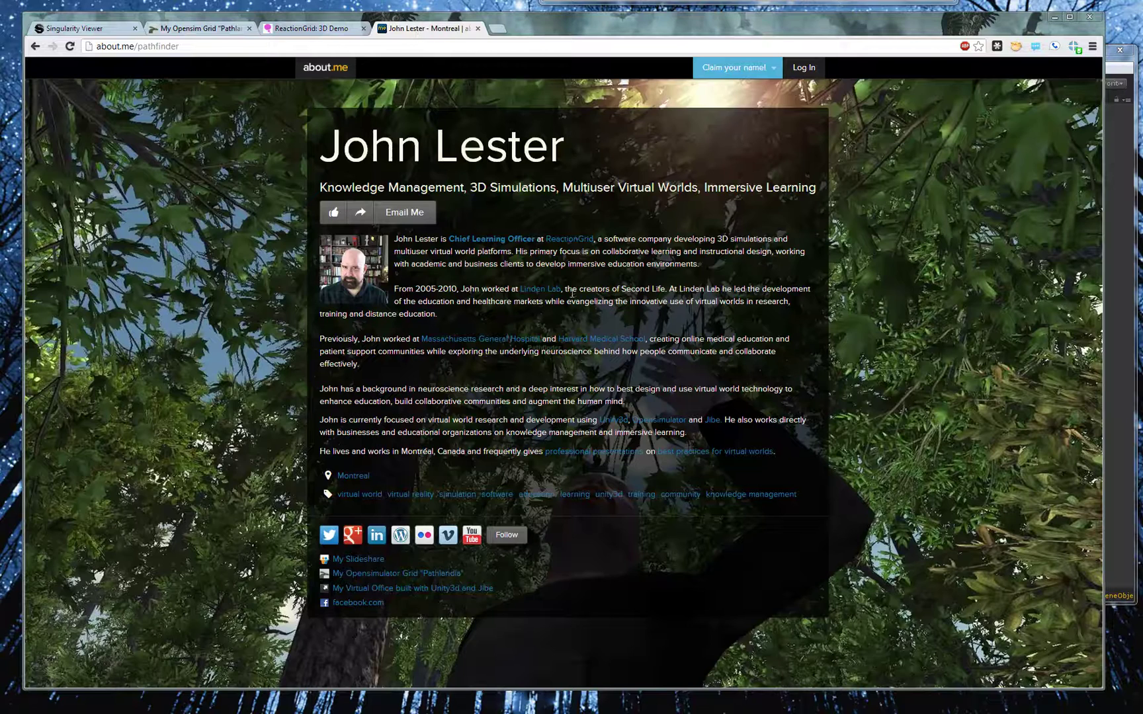
{"action": "left_click", "coordinate": [199, 49]}
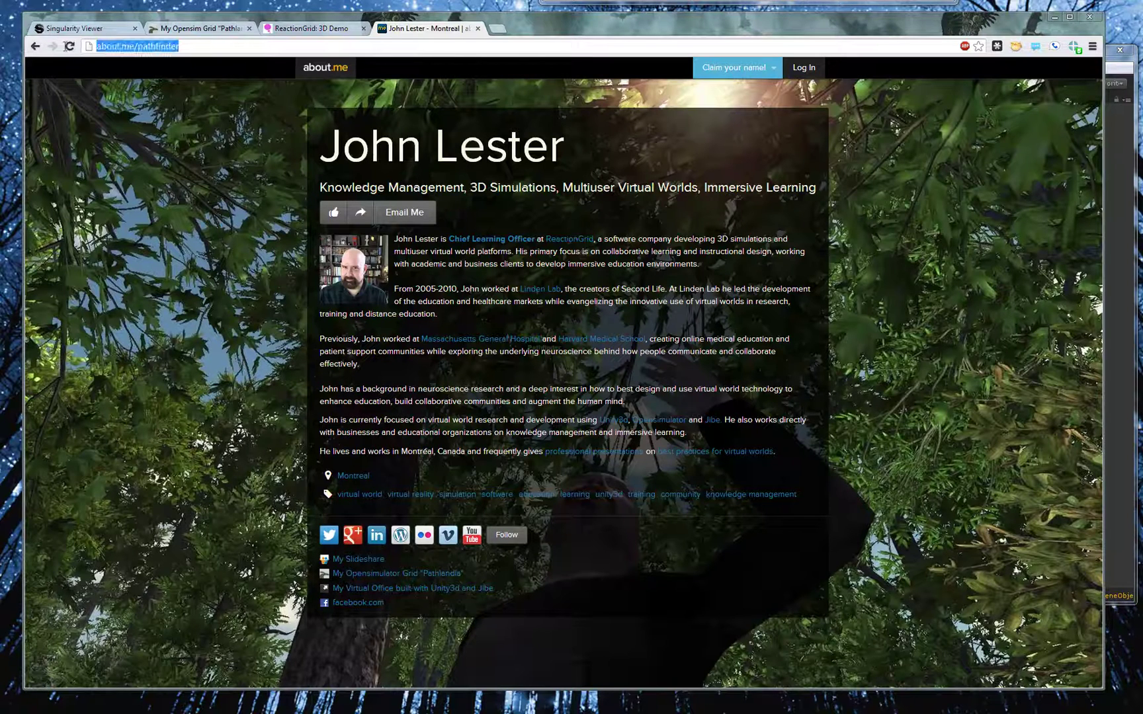